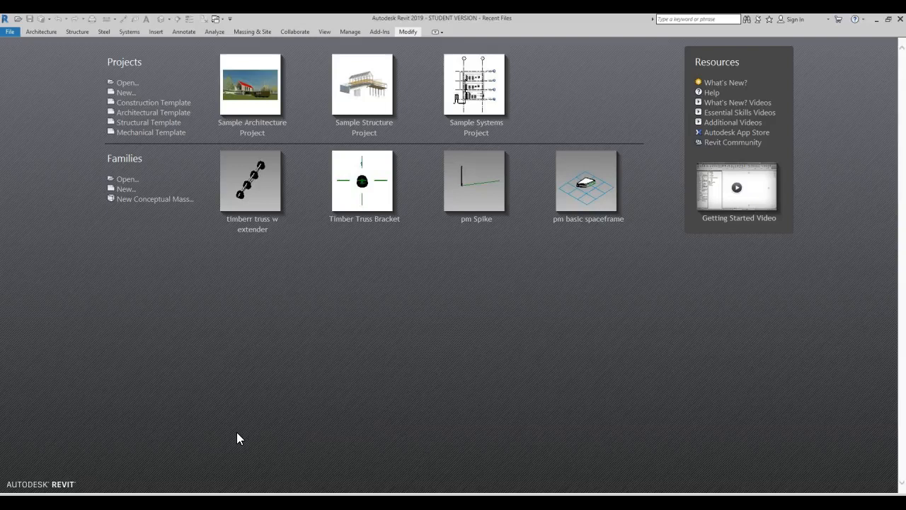
# Step: Create a new family from the Generic Model face based.rft template
pyautogui.click(131, 193)
pyautogui.write('g')
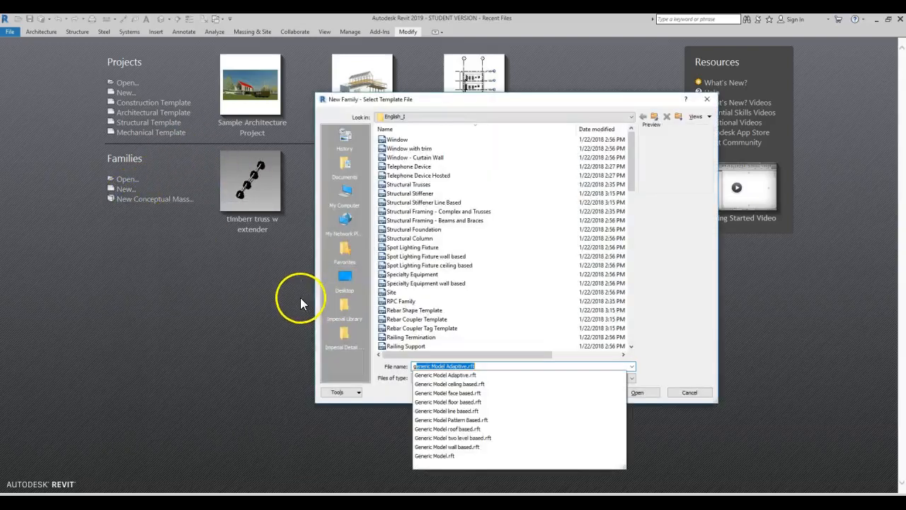
pyautogui.click(457, 393)
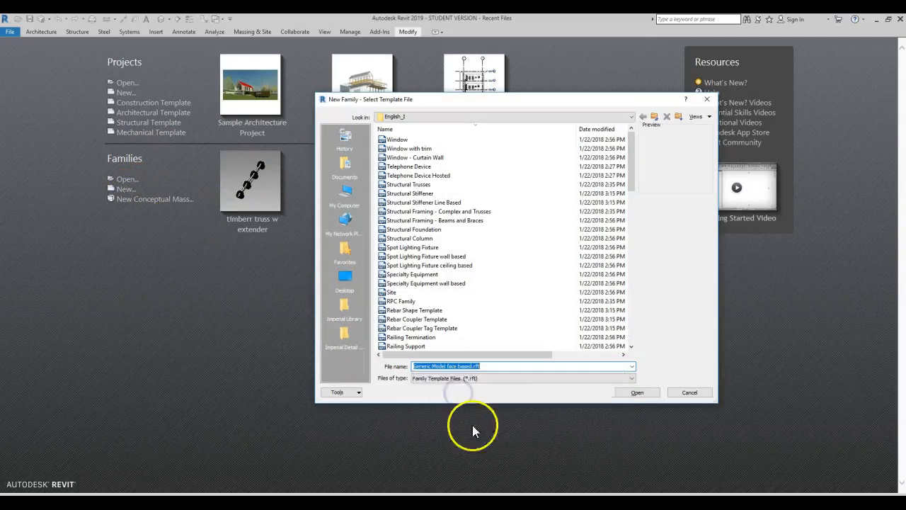
pyautogui.click(626, 395)
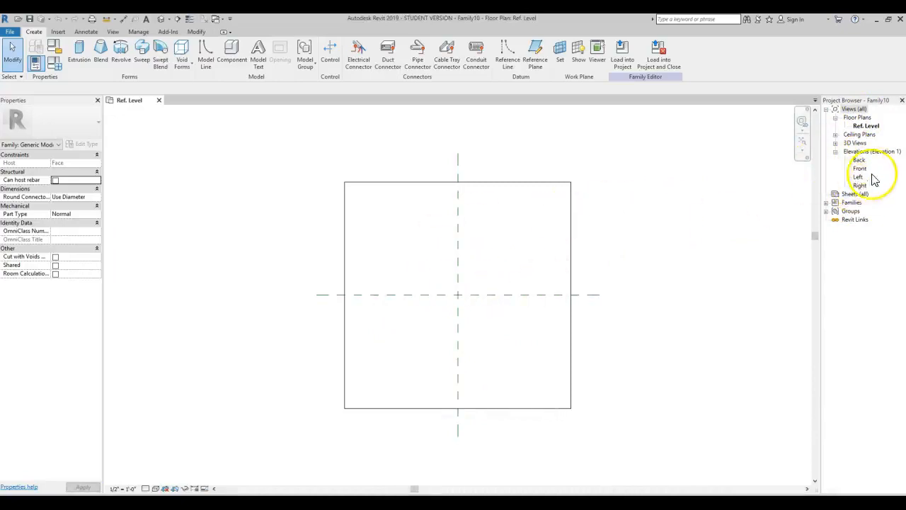
pyautogui.click(435, 183)
pyautogui.click(651, 206)
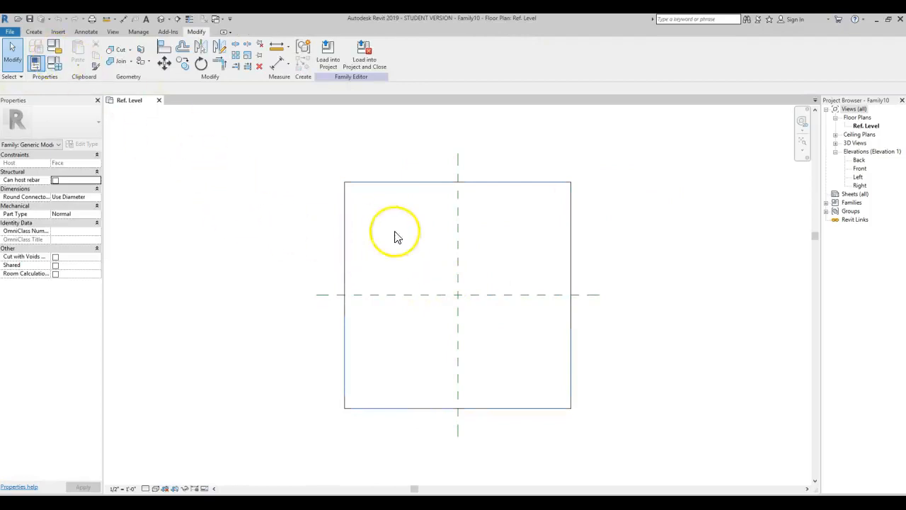
# Step: Draw a horizontal reference plane about 1'-3" above the horizontal centre plane and a vertical reference plane on each side of the vertical centre
pyautogui.scroll(4, 453, 284)
pyautogui.scroll(-3, 436, 254)
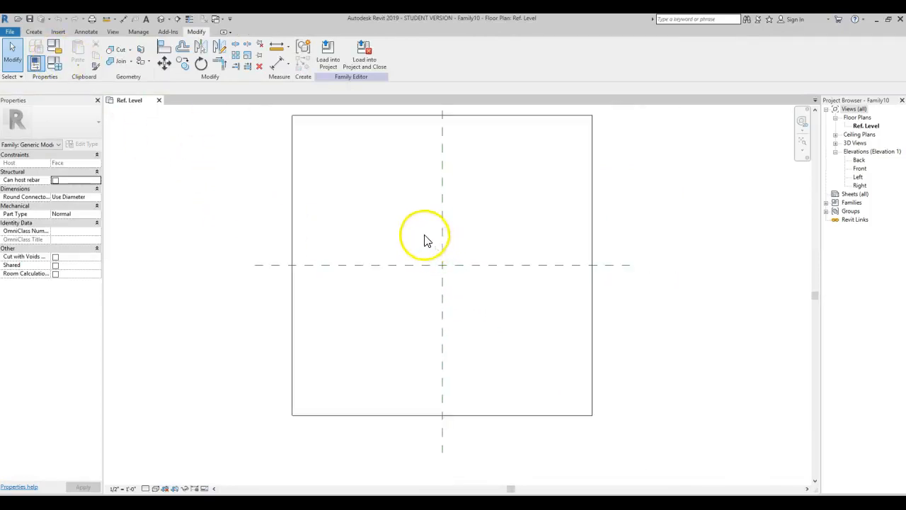
pyautogui.press('r')
pyautogui.press('p')
pyautogui.click(515, 218)
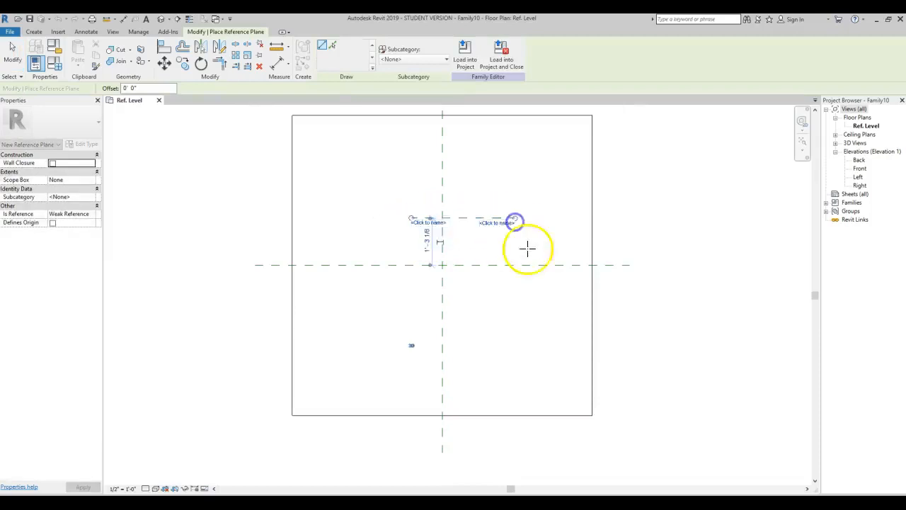
pyautogui.click(464, 204)
pyautogui.click(466, 334)
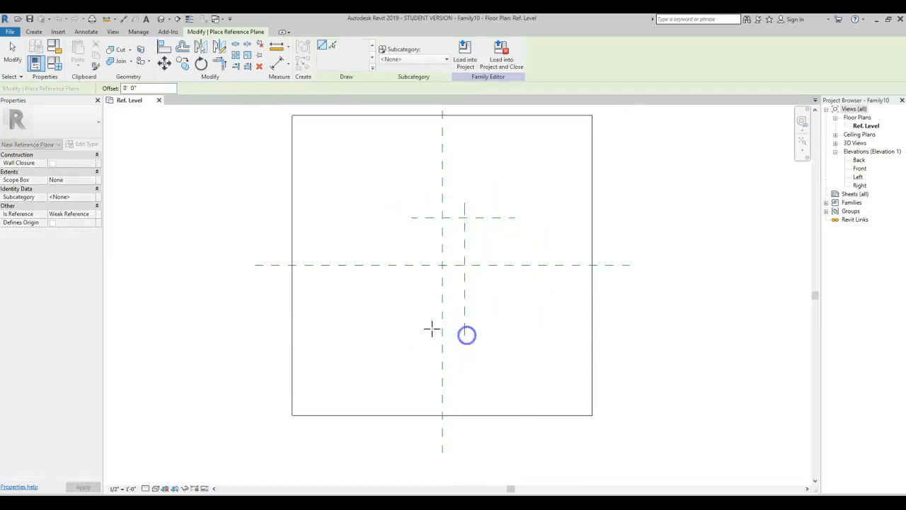
pyautogui.click(416, 198)
pyautogui.click(416, 338)
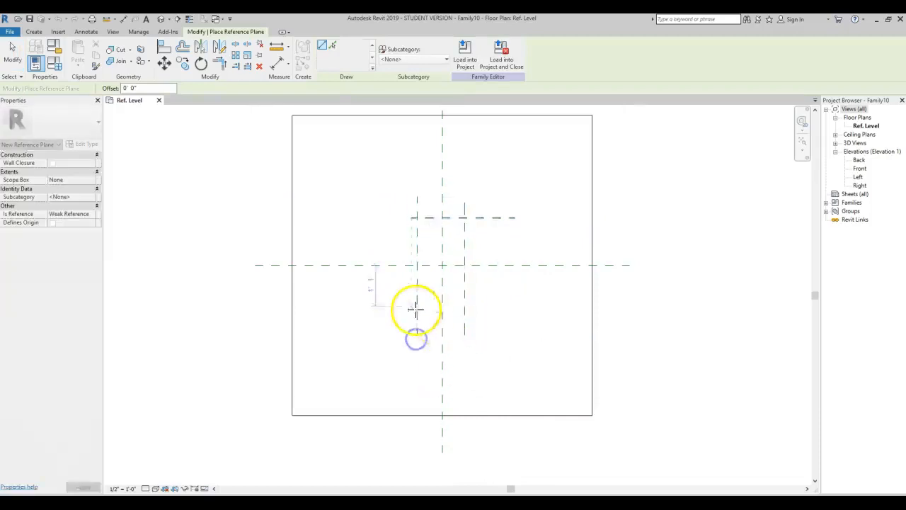
# Step: Draw an outer pair of vertical reference planes around the existing pair and a horizontal reference plane below the centre
pyautogui.click(393, 253)
pyautogui.click(397, 384)
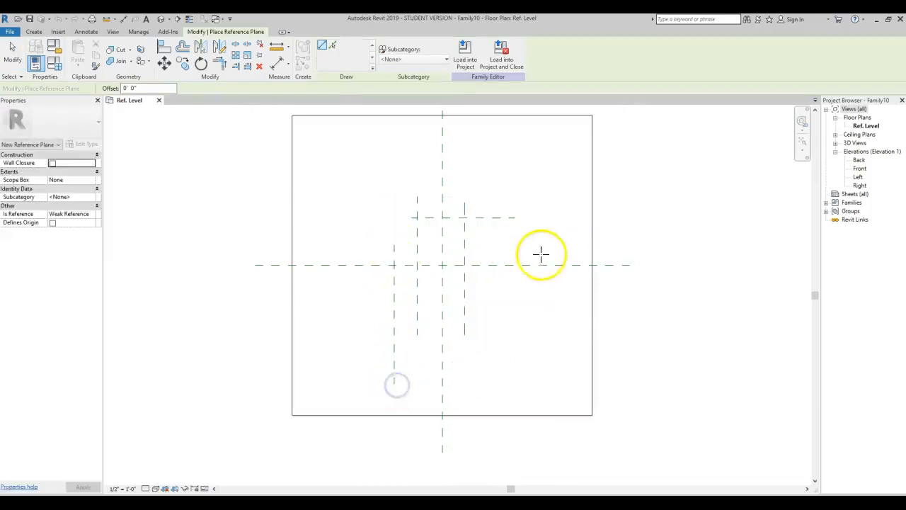
pyautogui.click(495, 245)
pyautogui.click(500, 378)
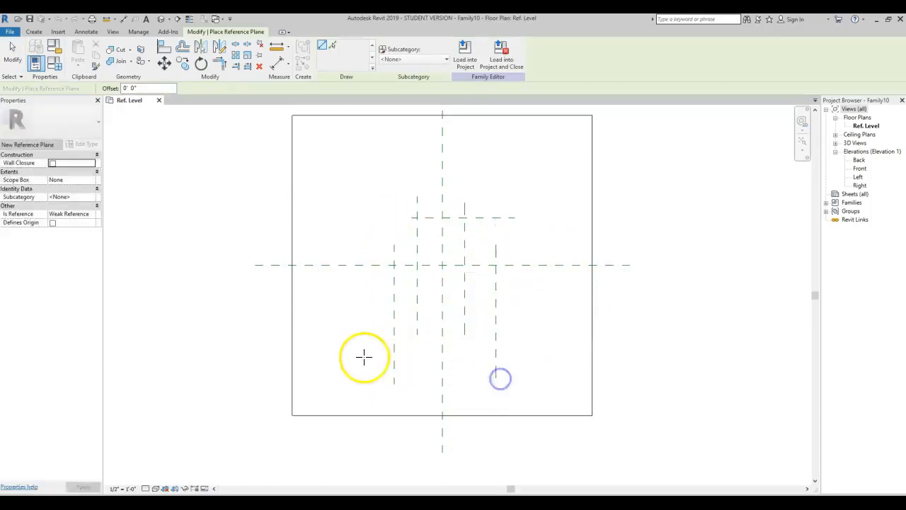
pyautogui.click(369, 350)
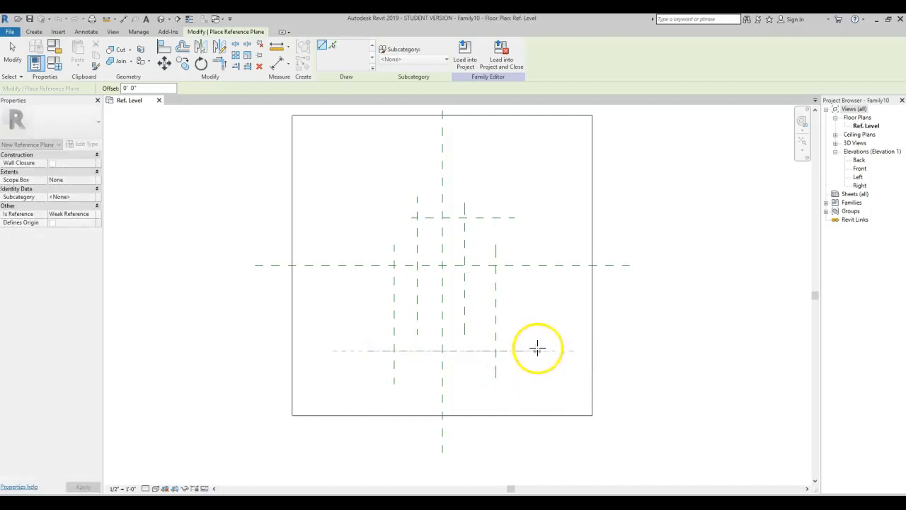
pyautogui.click(536, 347)
# Step: Draw an innermost pair of short vertical reference planes close to either side of the vertical centre plane and finish placing planes
pyautogui.scroll(3, 485, 295)
pyautogui.click(394, 224)
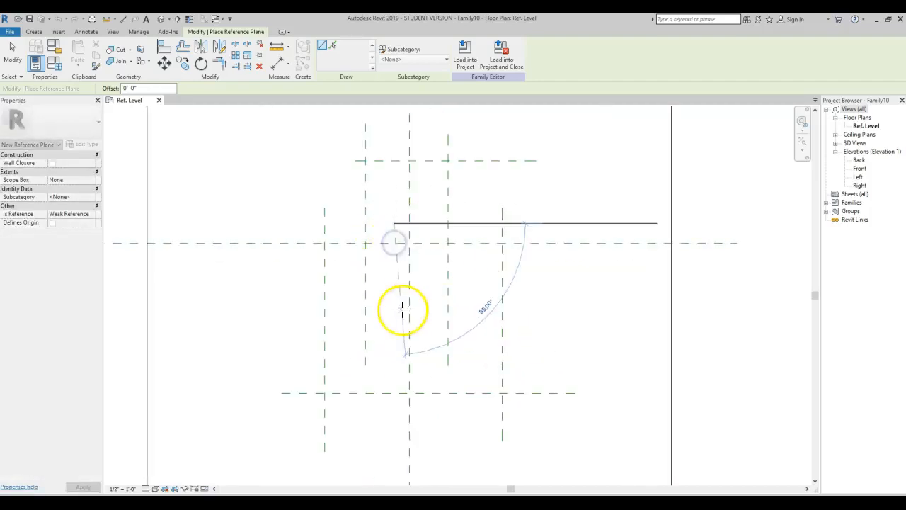
pyautogui.click(397, 311)
pyautogui.click(419, 226)
pyautogui.click(420, 294)
pyautogui.scroll(-2, 457, 325)
pyautogui.scroll(2, 449, 297)
pyautogui.press('Escape')
pyautogui.press('Escape')
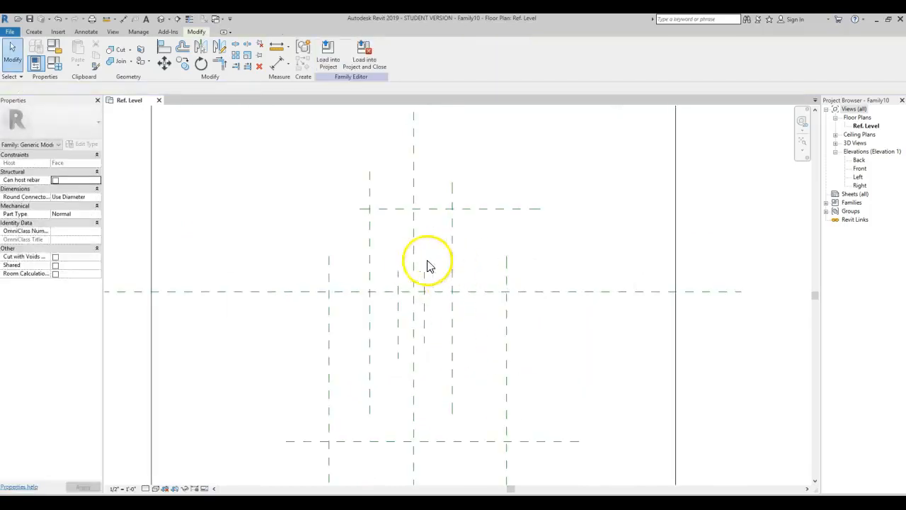
# Step: Move the upper horizontal reference plane up to 1'-8" above the horizontal centre plane
pyautogui.click(485, 209)
pyautogui.moveTo(484, 208); pyautogui.dragTo(478, 177)
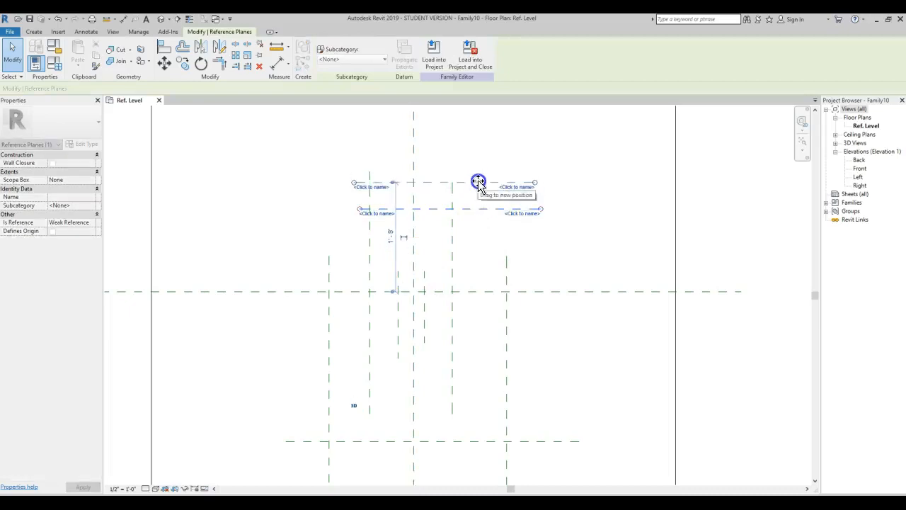
pyautogui.click(567, 237)
# Step: Make the temporary dimensions from the horizontal centre plane to the upper and lower planes permanent and line them up left of the planes
pyautogui.click(376, 182)
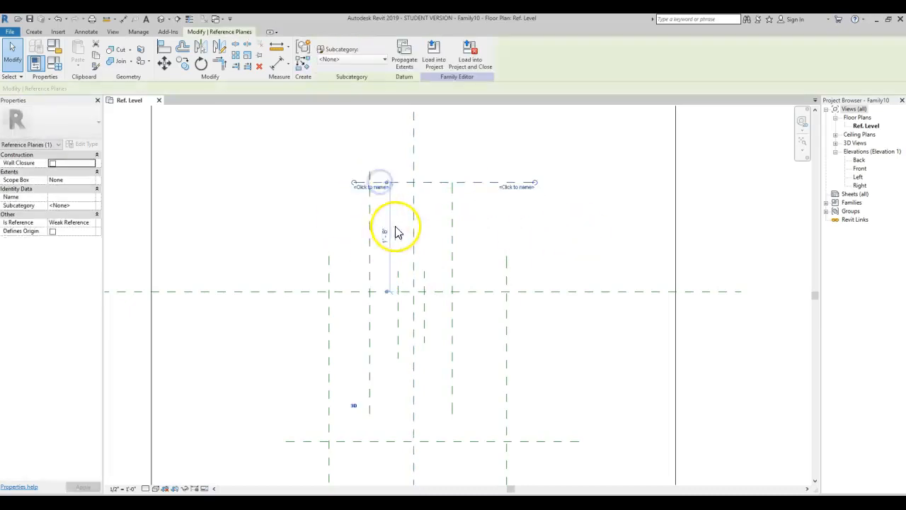
pyautogui.click(391, 219)
pyautogui.click(396, 185)
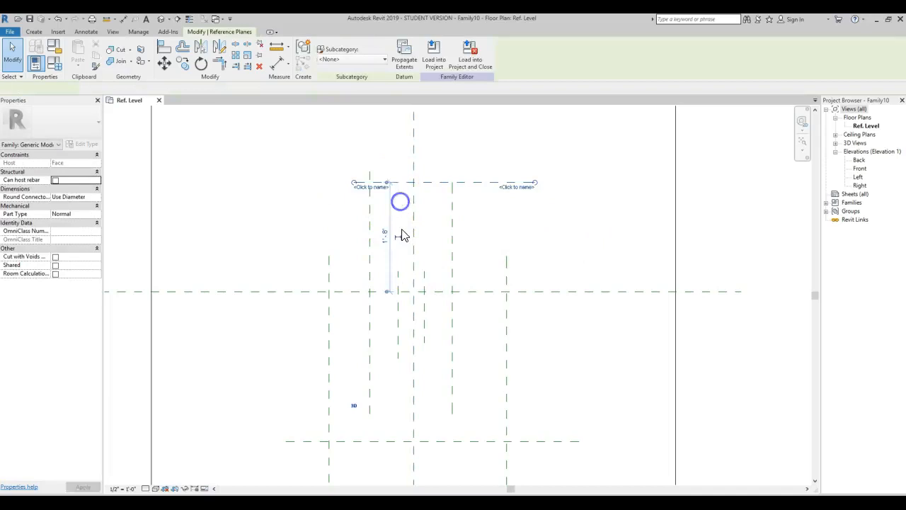
pyautogui.moveTo(384, 206); pyautogui.dragTo(297, 205)
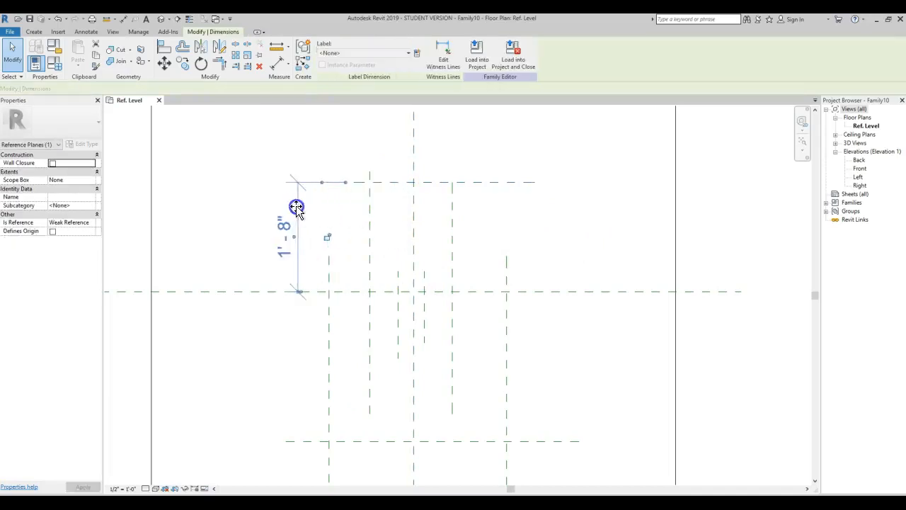
pyautogui.click(359, 441)
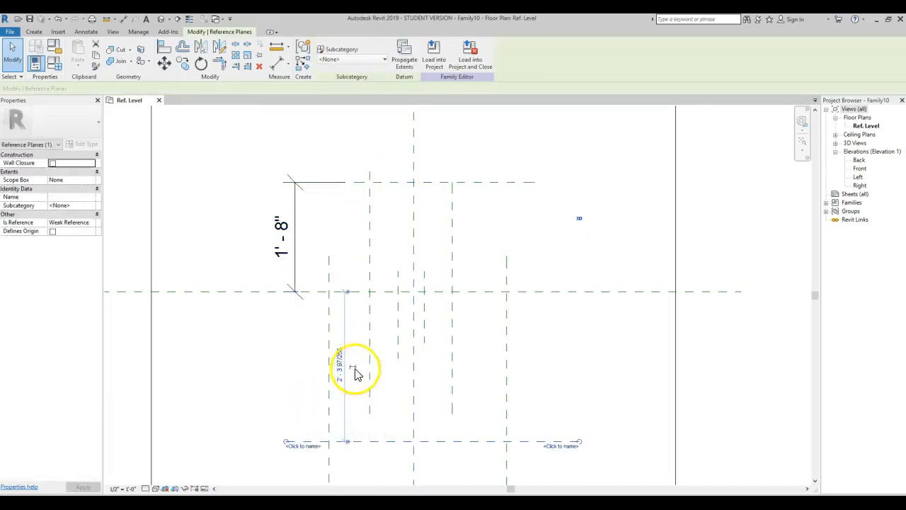
pyautogui.moveTo(346, 318); pyautogui.dragTo(290, 314)
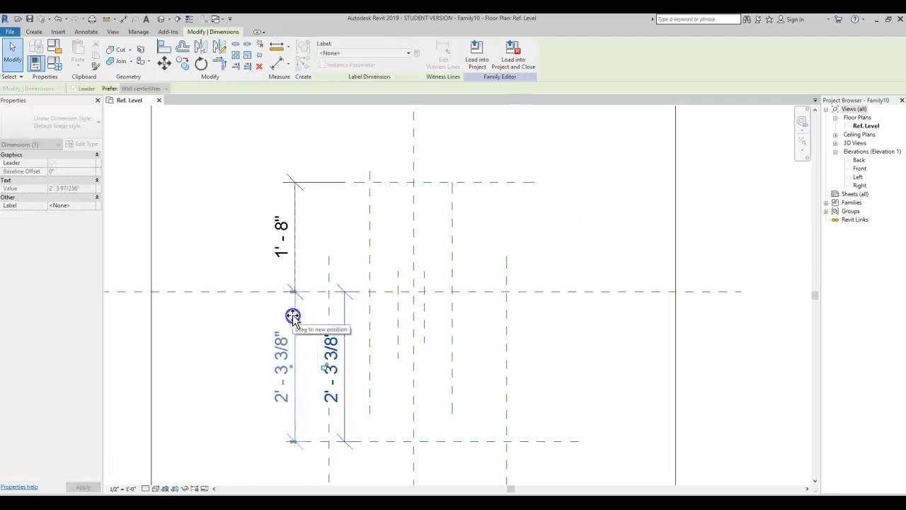
pyautogui.click(481, 345)
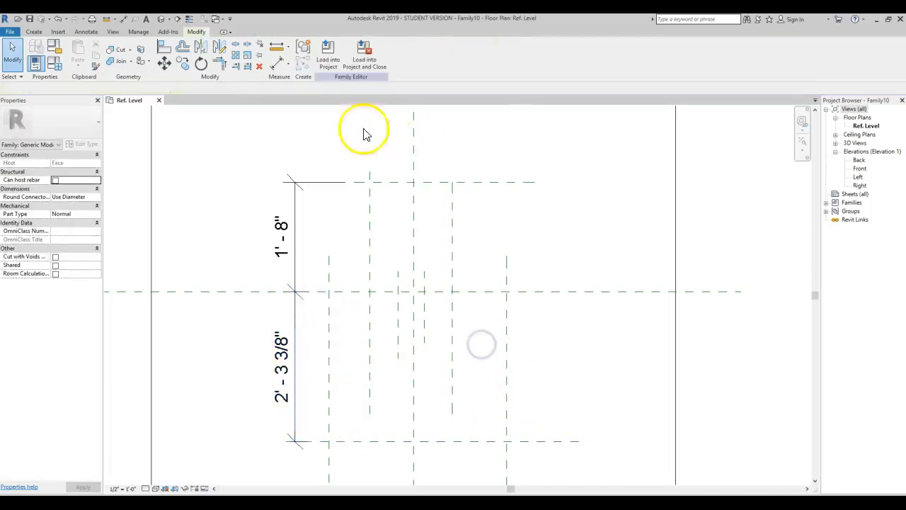
# Step: Add an aligned dimension across the innermost vertical planes and the centre plane and set its segments equal
pyautogui.click(279, 67)
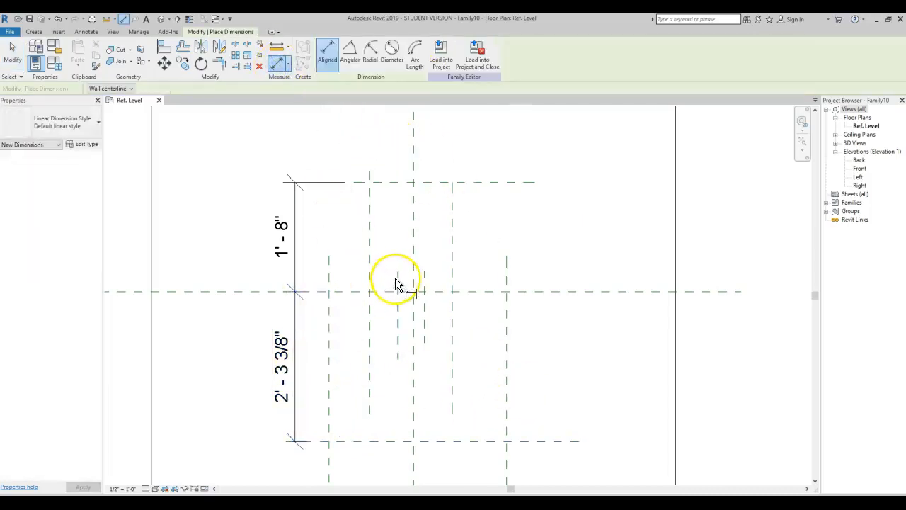
pyautogui.click(396, 279)
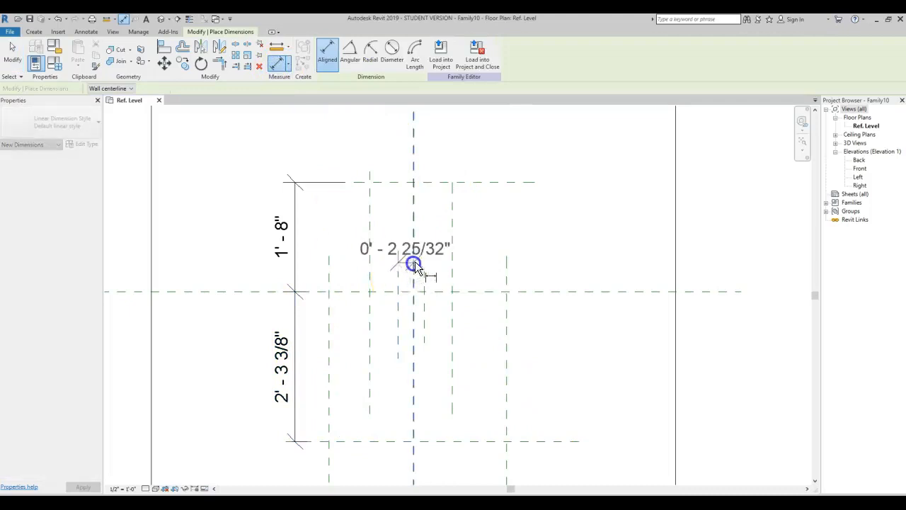
pyautogui.click(423, 273)
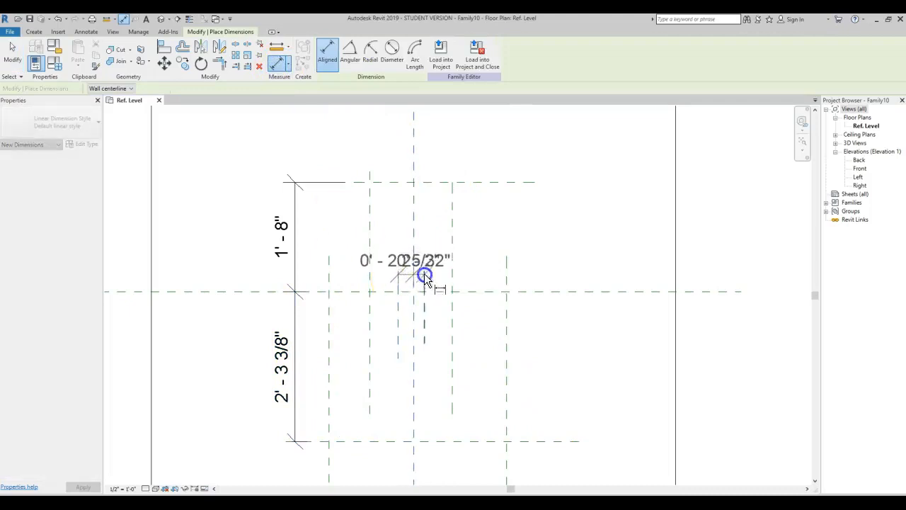
pyautogui.click(594, 244)
pyautogui.click(412, 178)
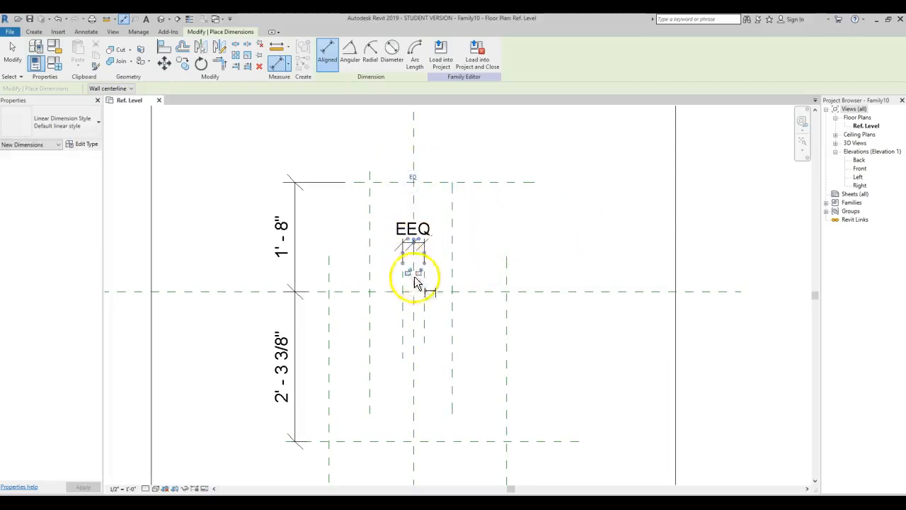
# Step: Dimension the middle pair of vertical reference planes through the centre plane, above the upper horizontal plane, with equal spacing
pyautogui.click(369, 232)
pyautogui.click(414, 198)
pyautogui.click(451, 210)
pyautogui.click(593, 158)
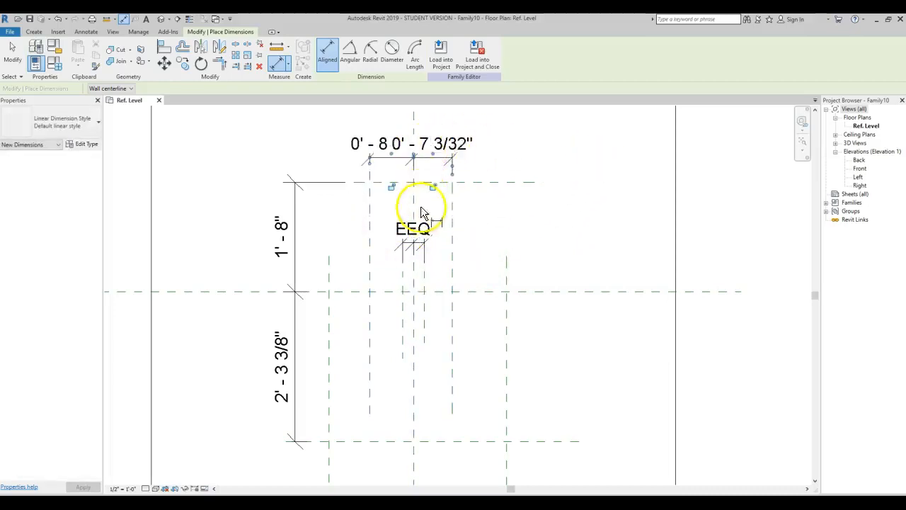
# Step: Dimension the outermost vertical reference planes through the centre plane, below the lower horizontal plane, and set the segments equal
pyautogui.scroll(-2, 417, 212)
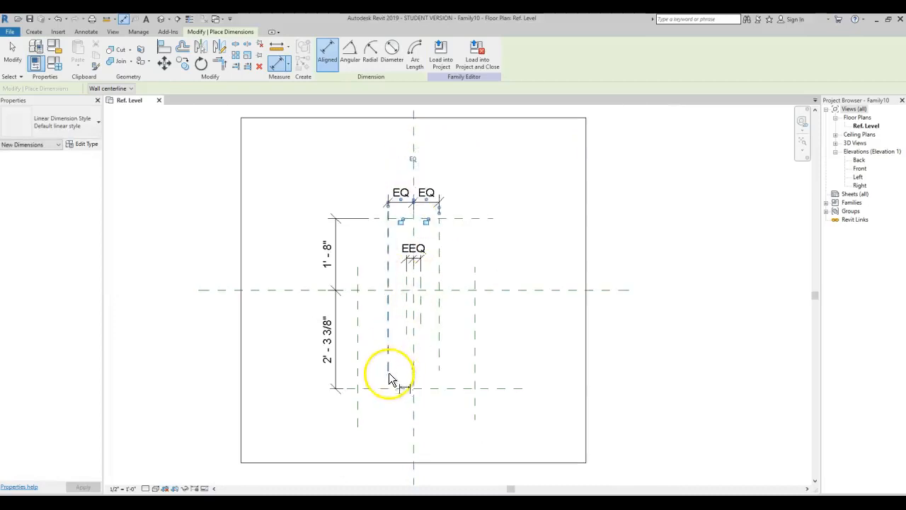
pyautogui.click(358, 303)
pyautogui.click(414, 361)
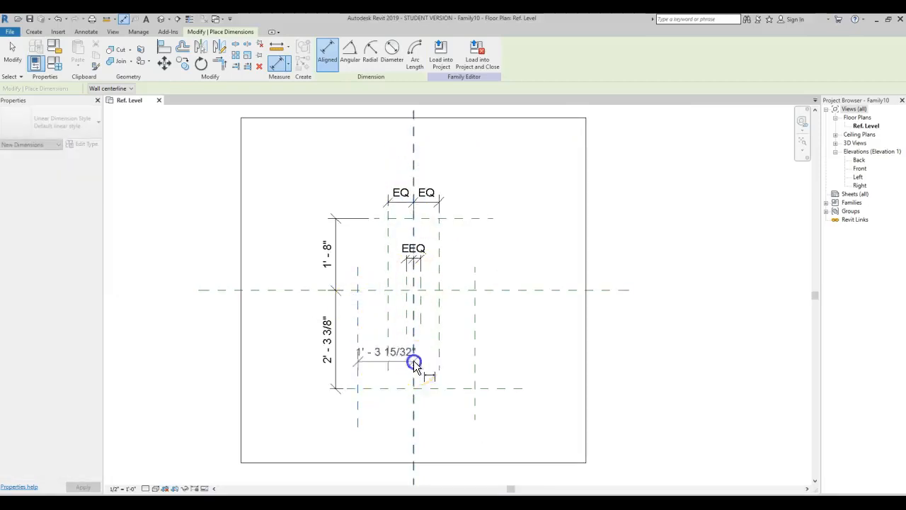
pyautogui.click(475, 357)
pyautogui.click(501, 447)
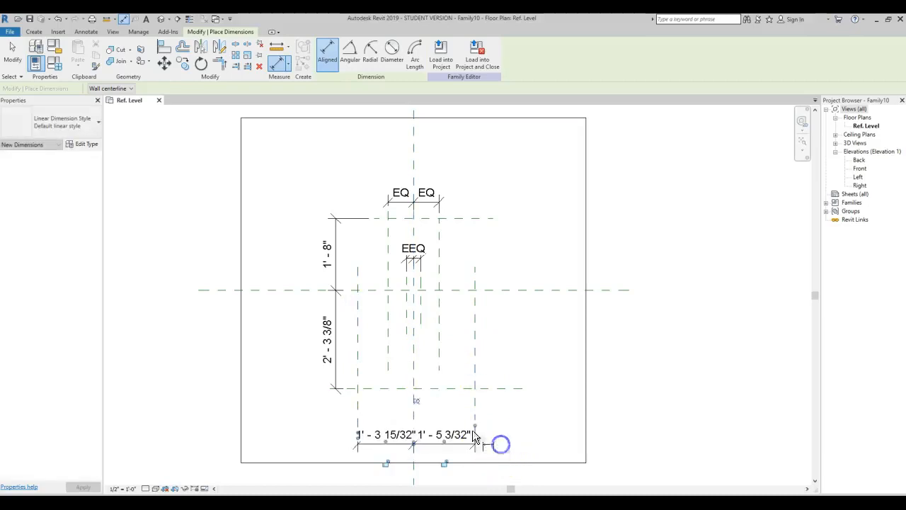
pyautogui.click(417, 402)
pyautogui.press('Escape')
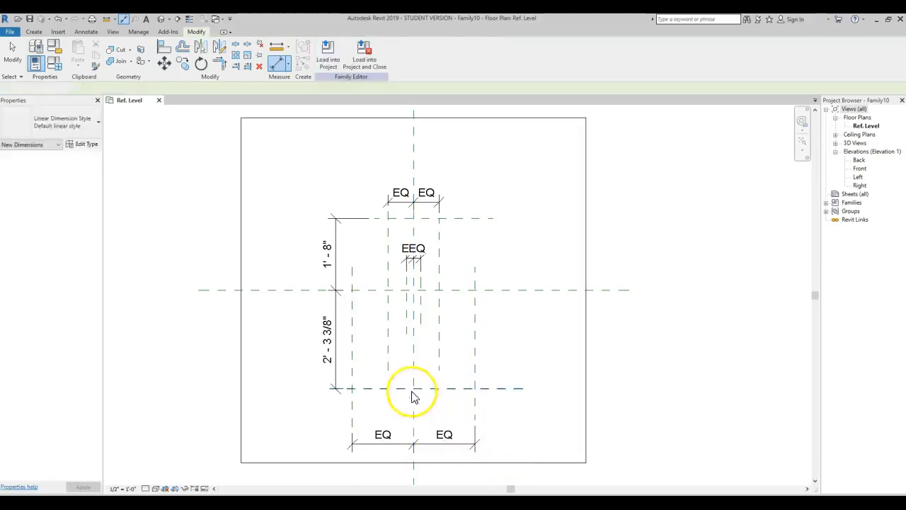
# Step: Check the distance from the vertical centre plane to the innermost reference plane on its right
pyautogui.scroll(2, 415, 322)
pyautogui.click(427, 297)
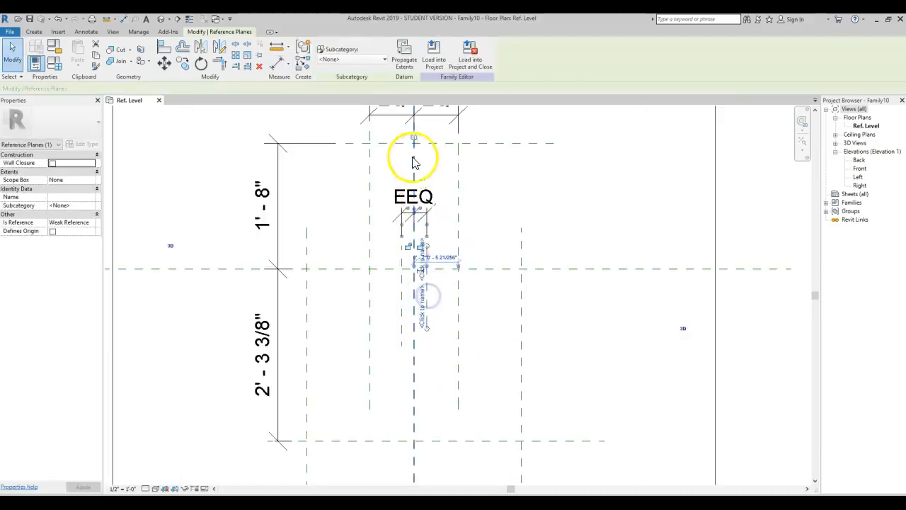
pyautogui.scroll(2, 415, 263)
pyautogui.scroll(2, 417, 268)
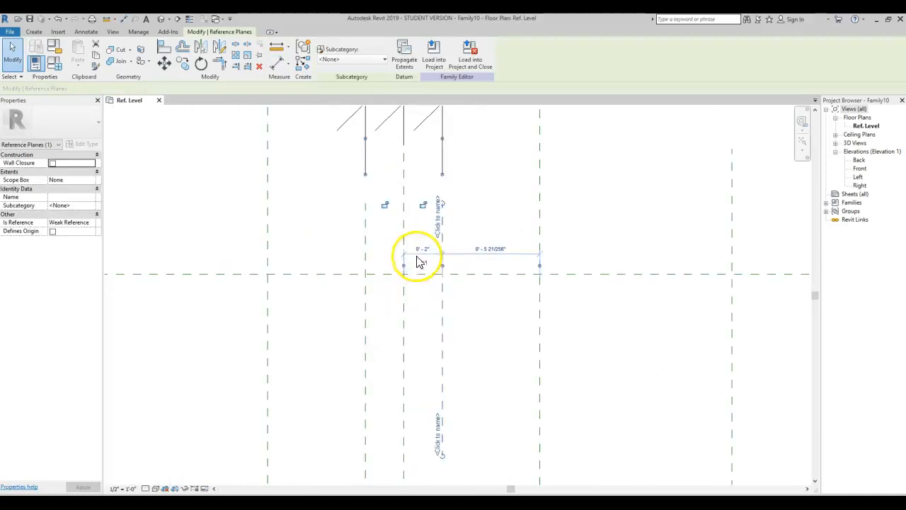
pyautogui.scroll(-3, 400, 362)
pyautogui.scroll(-2, 401, 363)
pyautogui.press('Escape')
# Step: Set the right plane of the middle vertical pair to 6" from the vertical centre plane
pyautogui.click(454, 238)
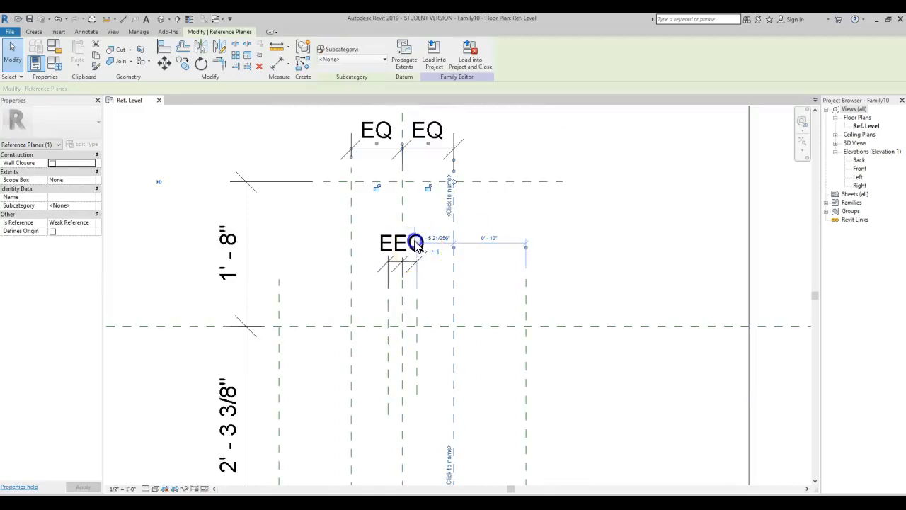
pyautogui.click(432, 236)
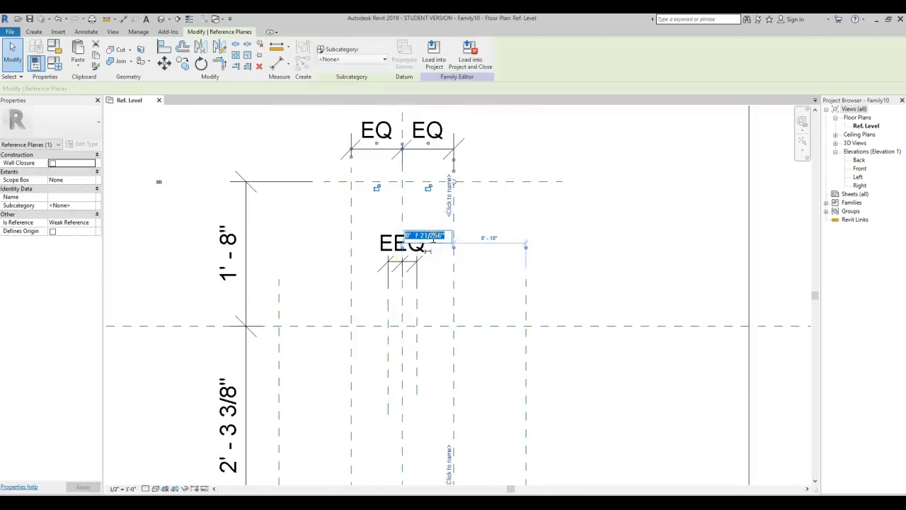
pyautogui.press('Return')
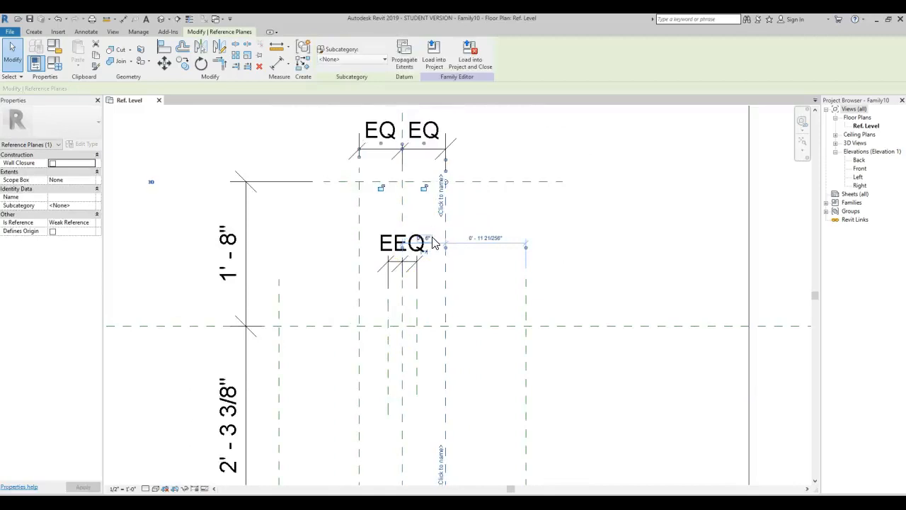
pyautogui.click(491, 208)
pyautogui.scroll(-3, 486, 257)
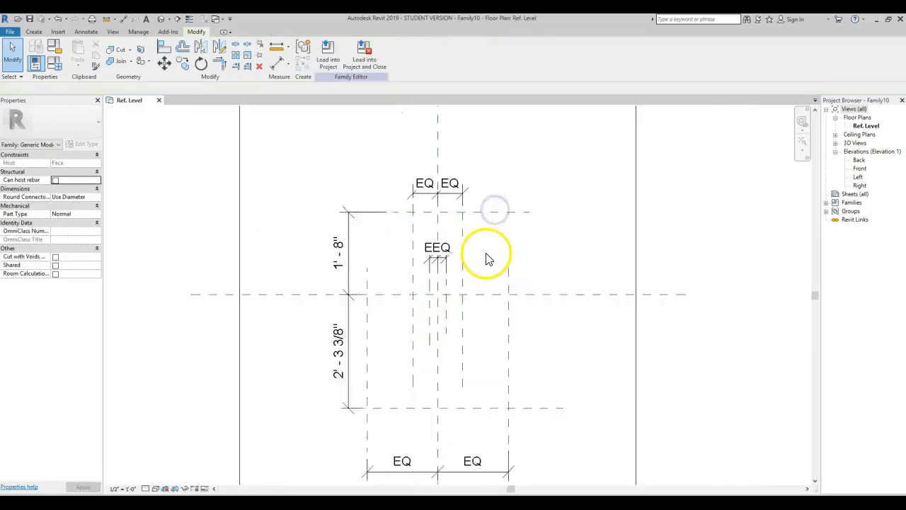
# Step: Set the outermost right vertical reference plane to 2' from the vertical centre plane
pyautogui.click(506, 371)
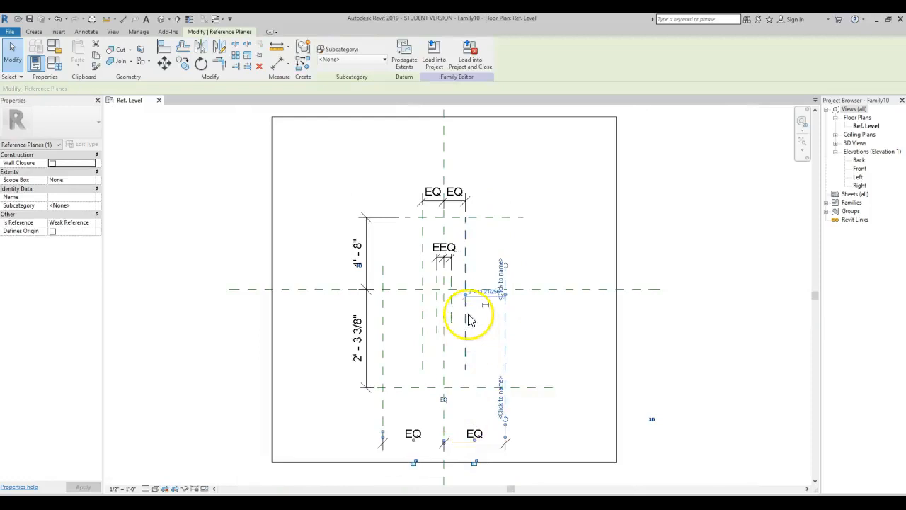
pyautogui.moveTo(466, 299); pyautogui.dragTo(441, 348)
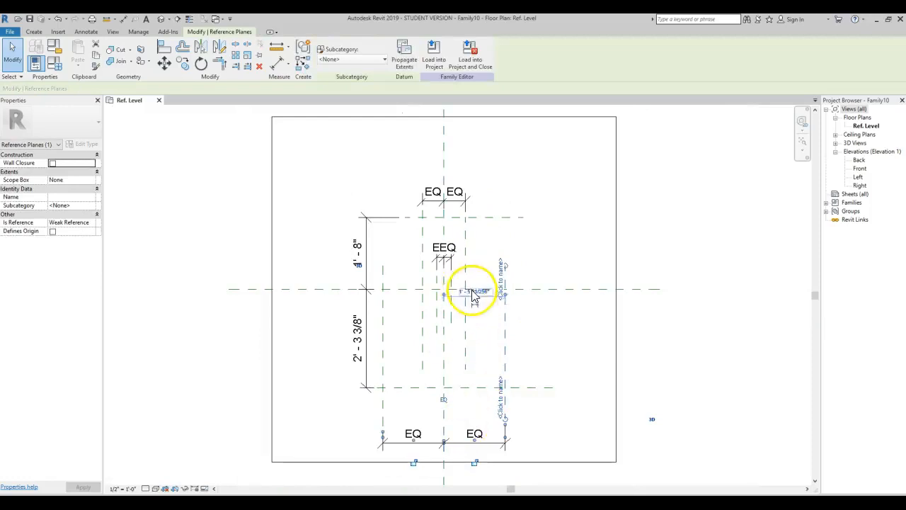
pyautogui.click(474, 294)
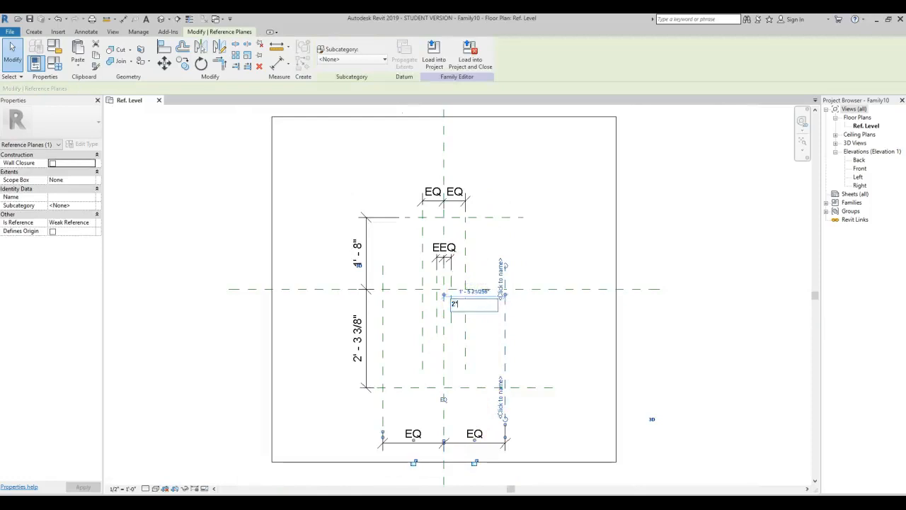
pyautogui.write("2'")
pyautogui.press('Return')
pyautogui.click(526, 349)
pyautogui.scroll(3, 418, 405)
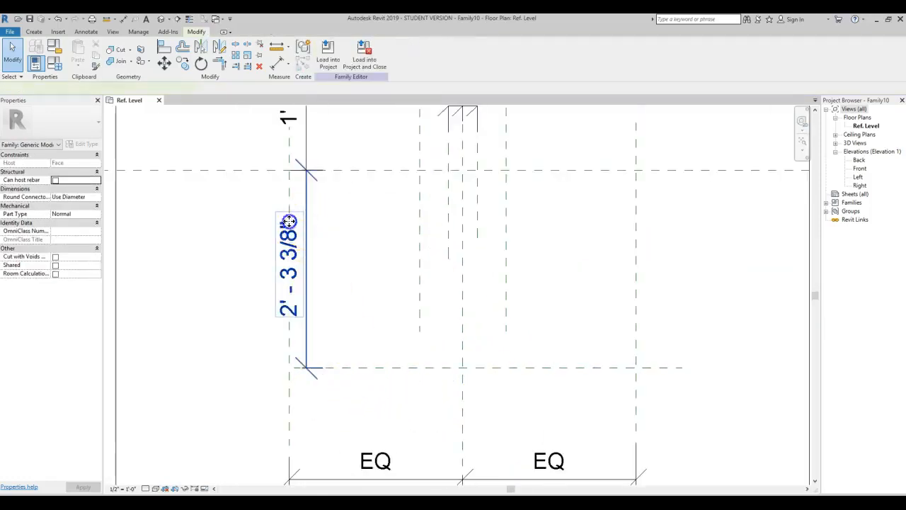
# Step: Move the 2' - 3 3/8" dimension line farther outward, clear of the outermost left reference plane
pyautogui.moveTo(309, 228); pyautogui.dragTo(235, 228)
pyautogui.click(335, 237)
pyautogui.scroll(-3, 399, 229)
pyautogui.scroll(3, 371, 226)
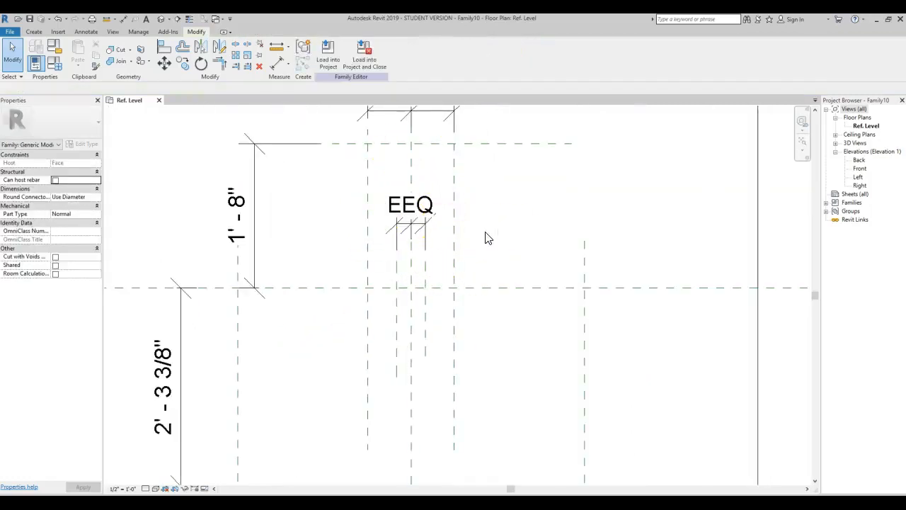
pyautogui.click(346, 220)
# Step: Start an extrusion and sketch a rectangle about 8" by 1' 3" between the upper and centre horizontal reference planes
pyautogui.click(34, 31)
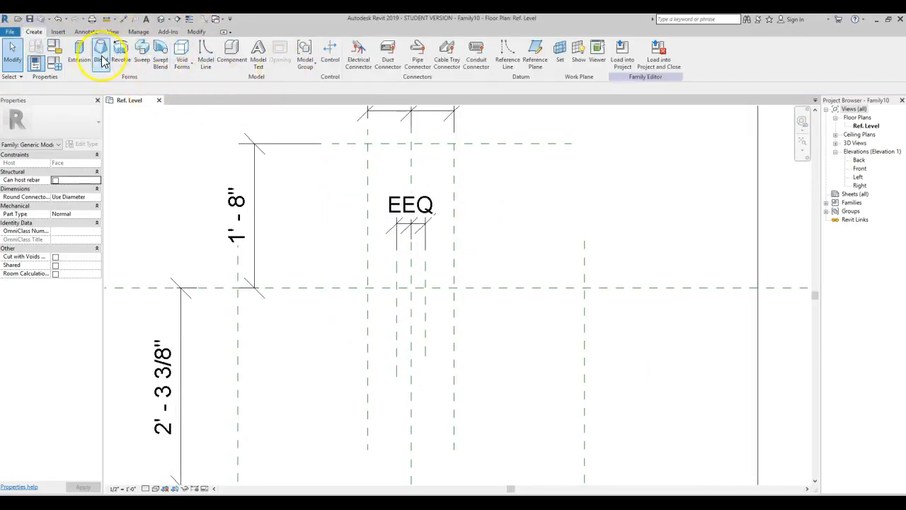
pyautogui.click(78, 51)
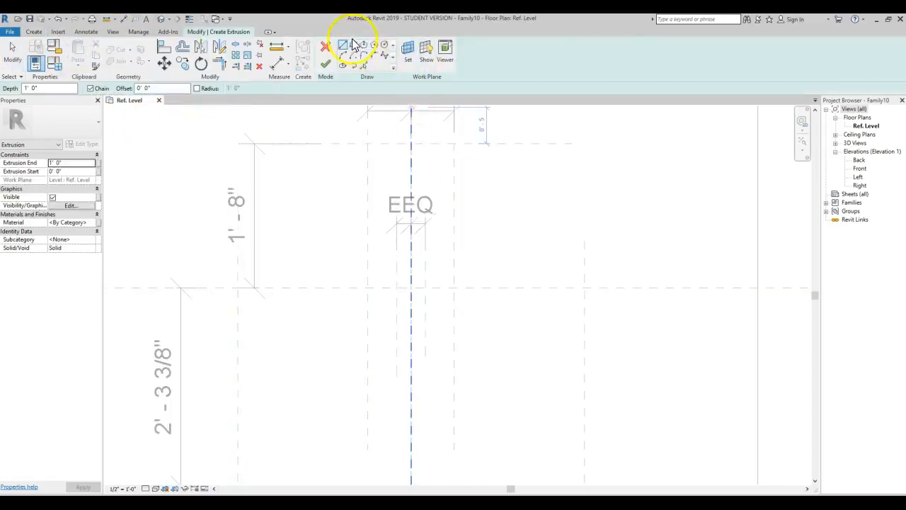
pyautogui.click(354, 49)
pyautogui.click(378, 157)
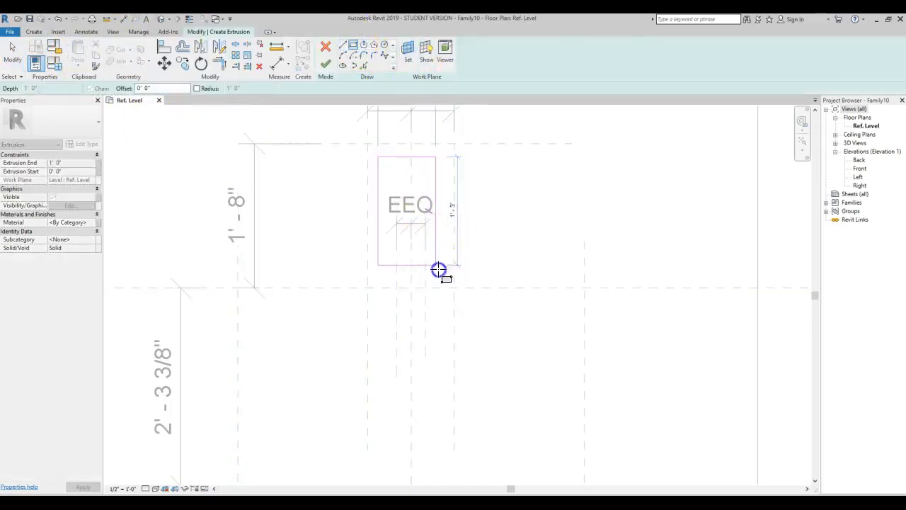
pyautogui.click(436, 265)
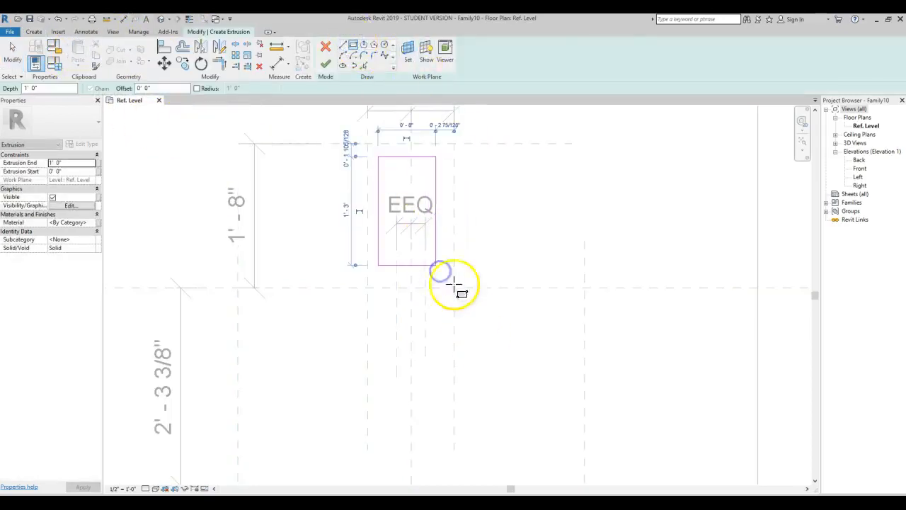
# Step: Align and lock the rectangle's sides to the middle vertical pair and the upper and centre horizontal reference planes
pyautogui.press('a')
pyautogui.press('l')
pyautogui.click(454, 248)
pyautogui.click(436, 237)
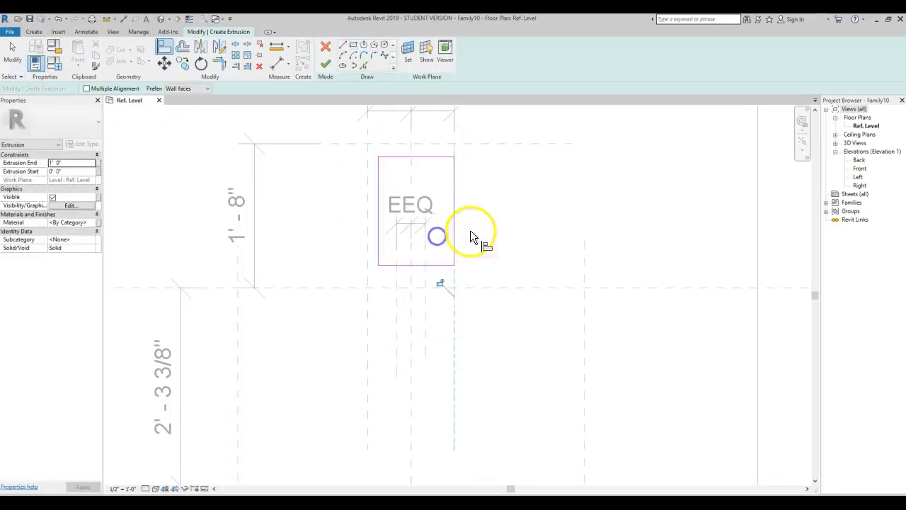
pyautogui.click(437, 286)
pyautogui.click(438, 265)
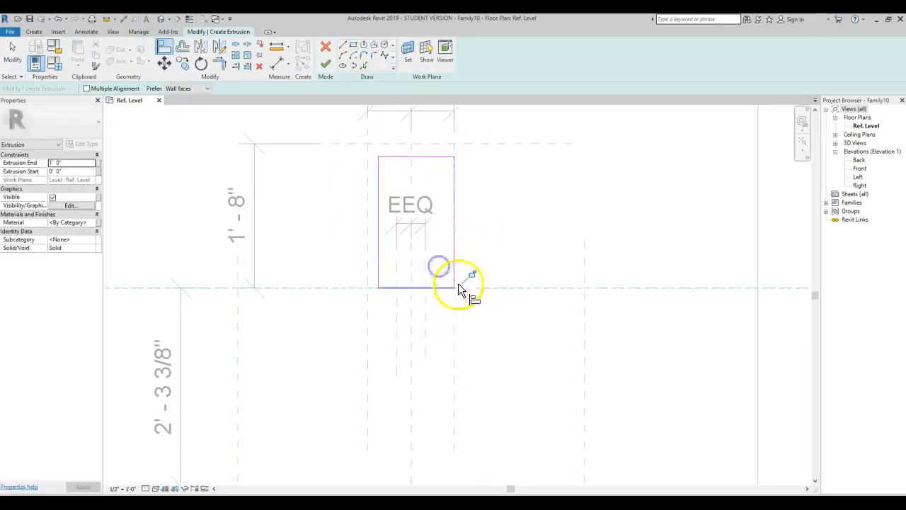
pyautogui.click(367, 251)
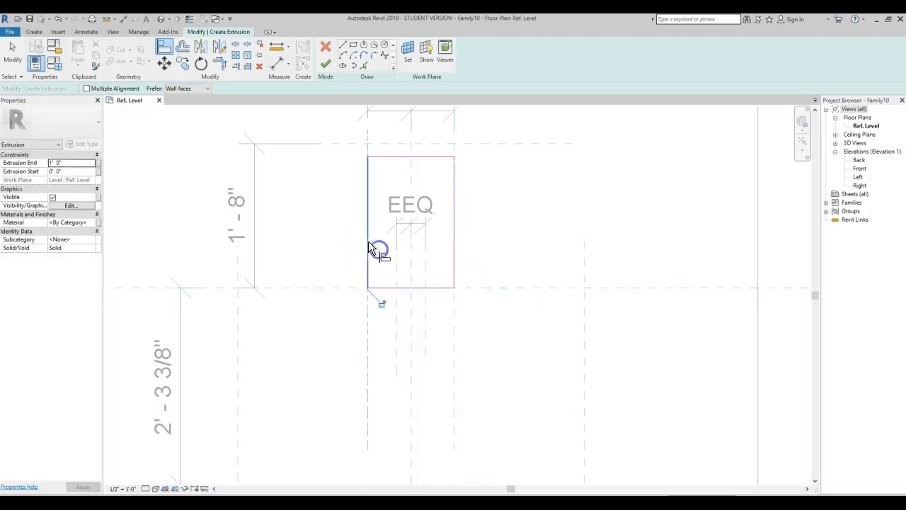
pyautogui.click(381, 304)
pyautogui.click(384, 157)
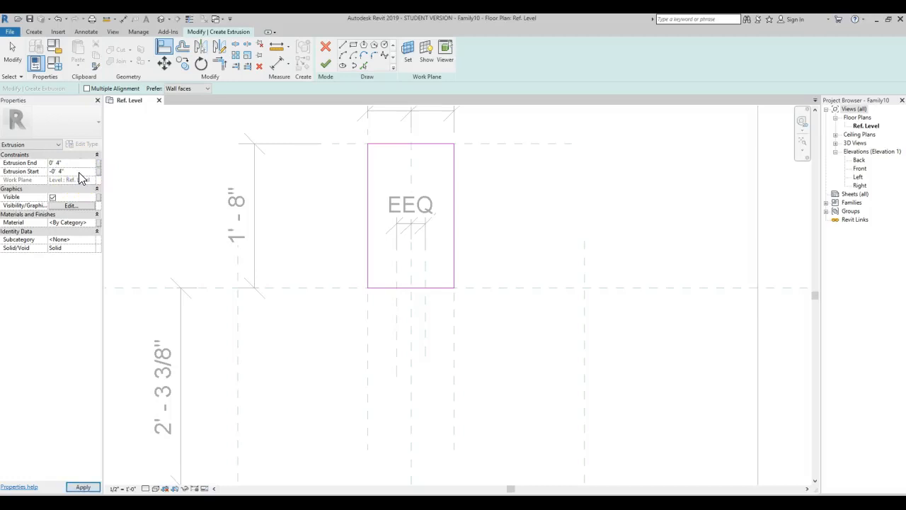
# Step: Finish the extrusion with its start at -4" and its end at 4"
pyautogui.click(326, 65)
pyautogui.click(494, 201)
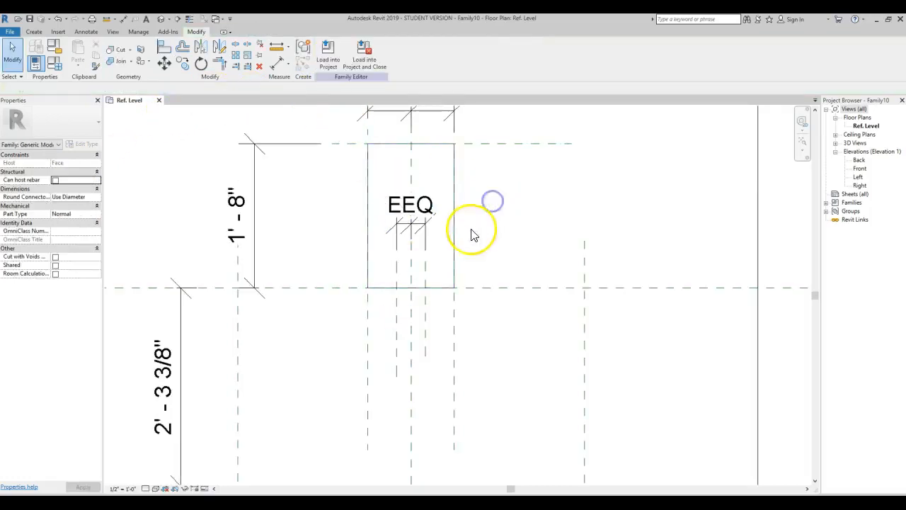
pyautogui.click(459, 214)
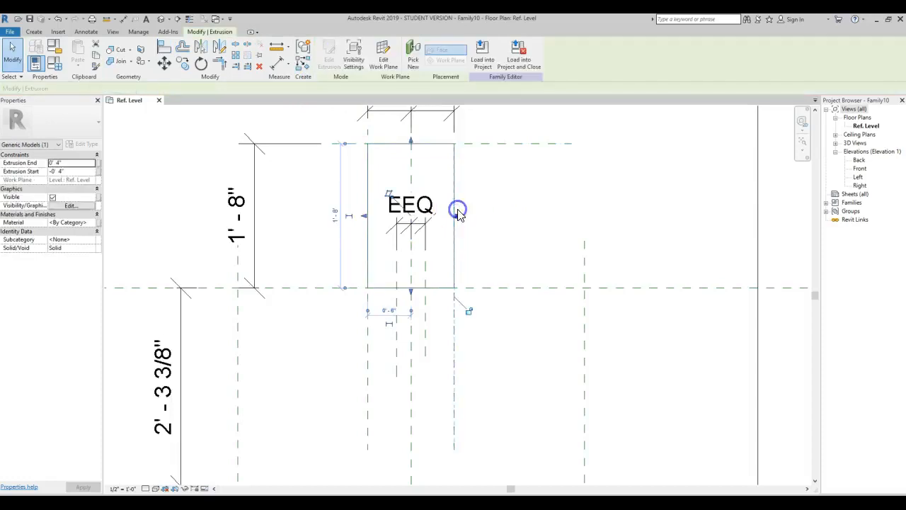
pyautogui.click(478, 200)
# Step: Reopen the extrusion's sketch and draw an inner rectangle about 10" by 1' 5" inside the outline
pyautogui.click(455, 170)
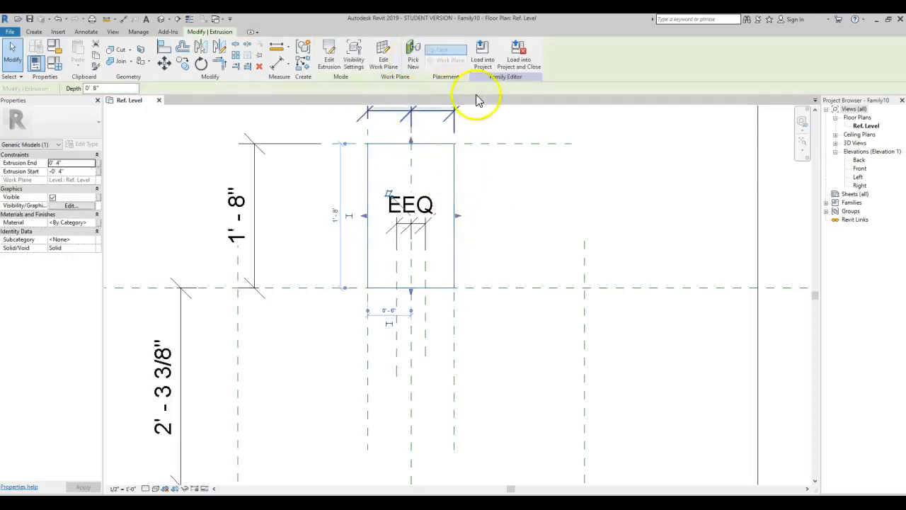
pyautogui.doubleClick(453, 159)
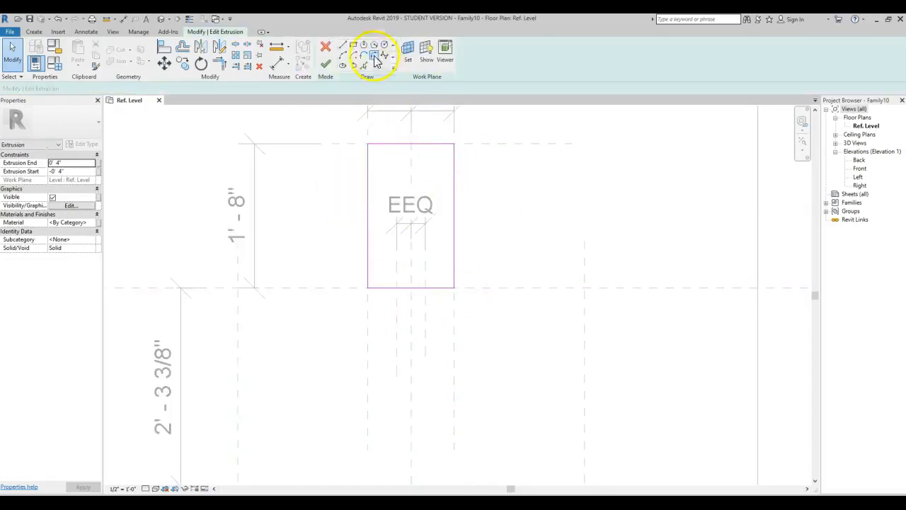
pyautogui.click(377, 153)
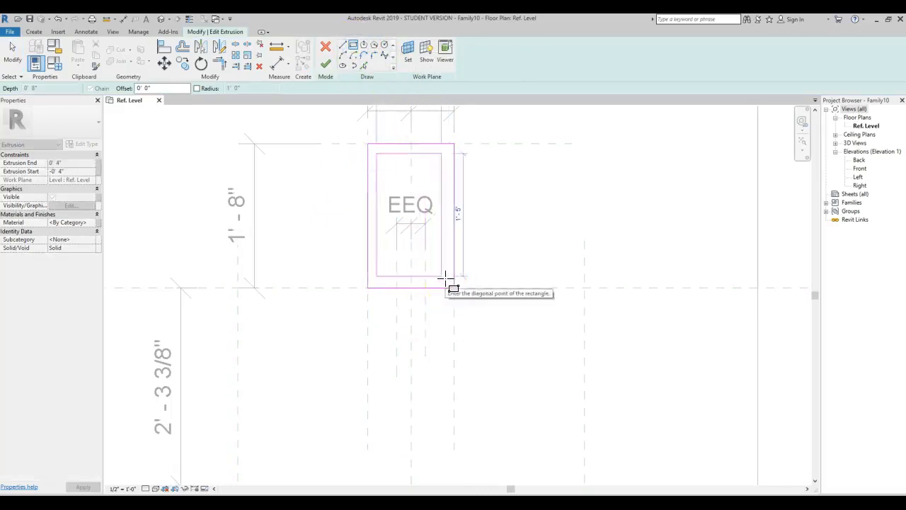
pyautogui.click(449, 281)
pyautogui.scroll(-2, 435, 318)
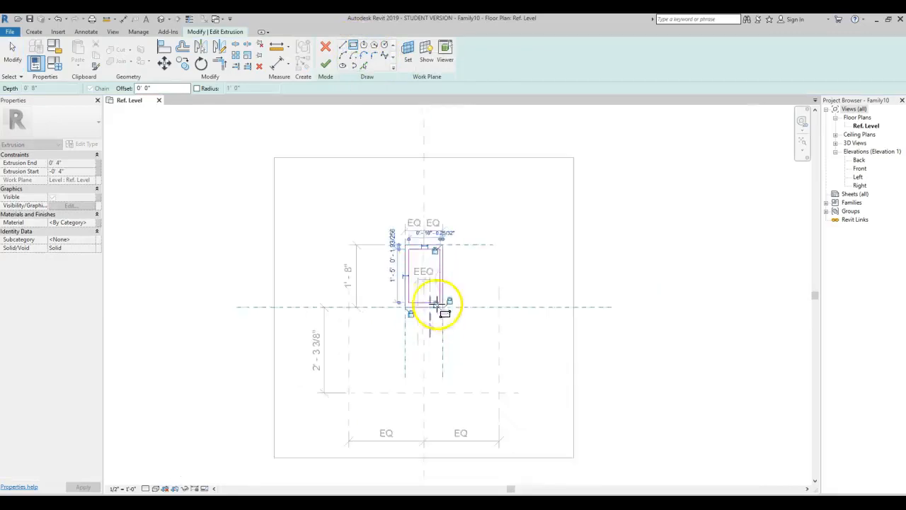
pyautogui.scroll(4, 425, 269)
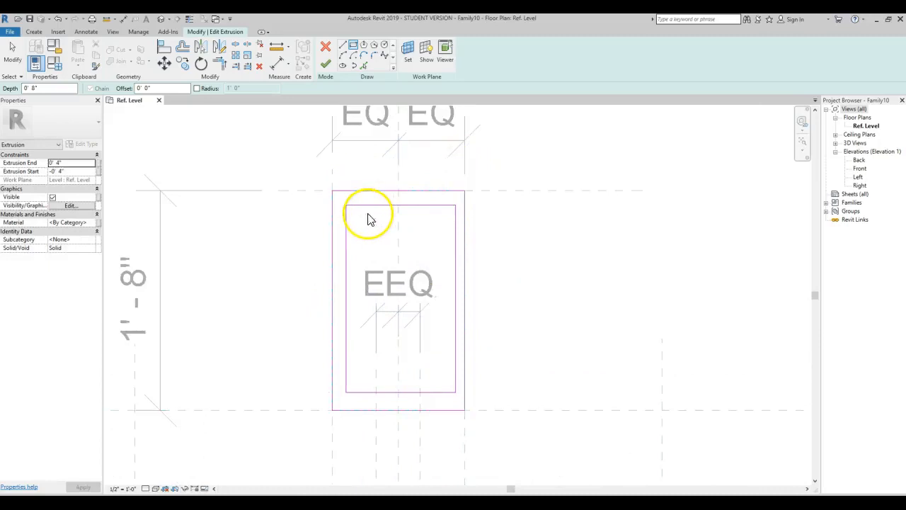
pyautogui.press('Escape')
pyautogui.press('Escape')
# Step: Set the inner rectangle's left and right sides 1" inside the outer outline
pyautogui.click(346, 223)
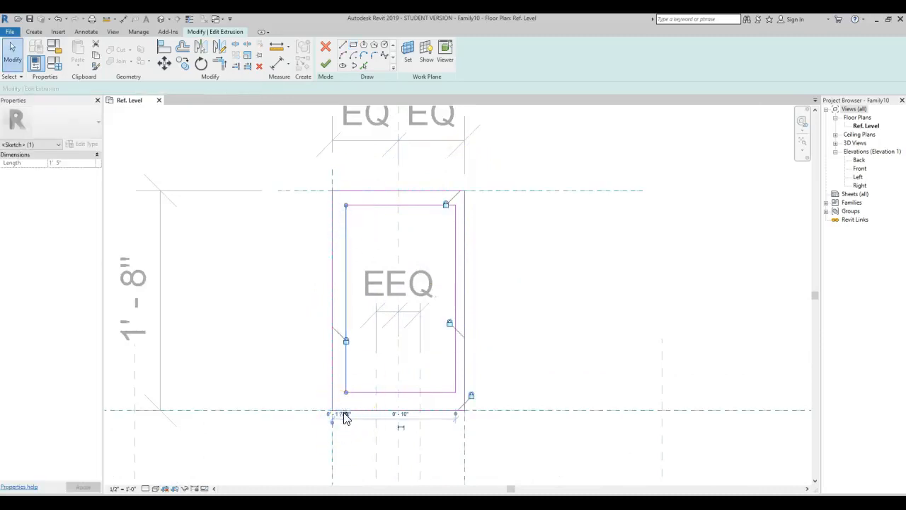
pyautogui.scroll(3, 340, 424)
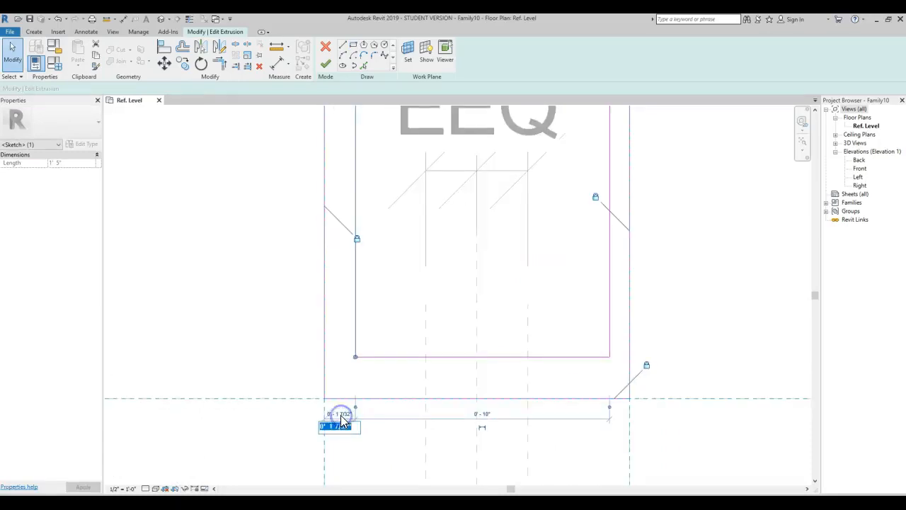
pyautogui.press('Return')
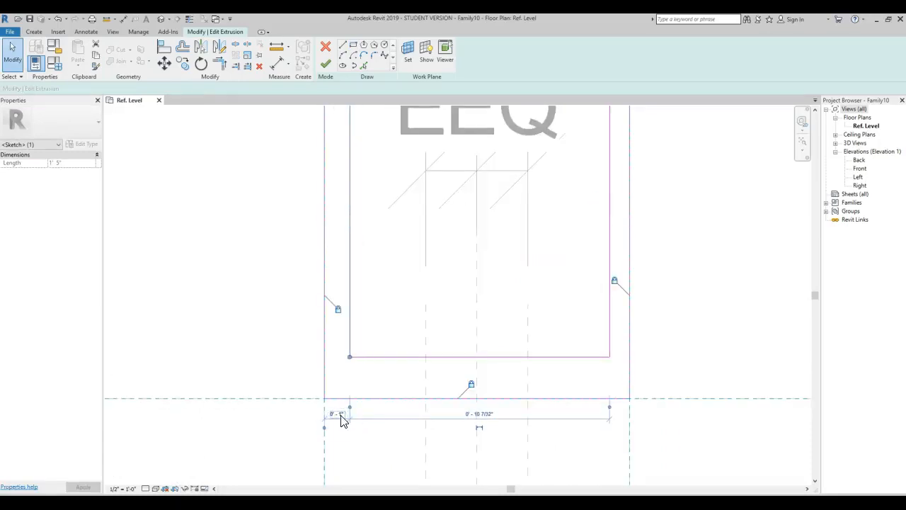
pyautogui.click(615, 310)
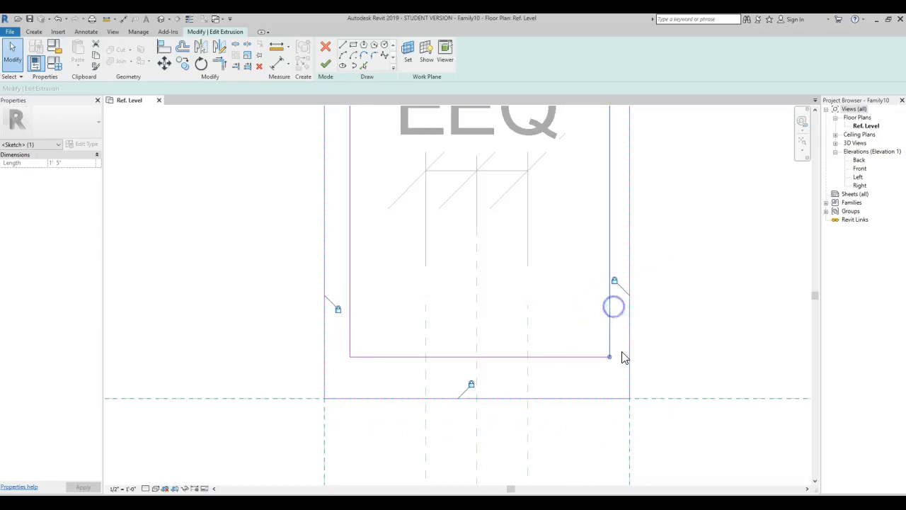
pyautogui.scroll(-1, 596, 425)
pyautogui.scroll(-1, 595, 434)
pyautogui.scroll(5, 606, 150)
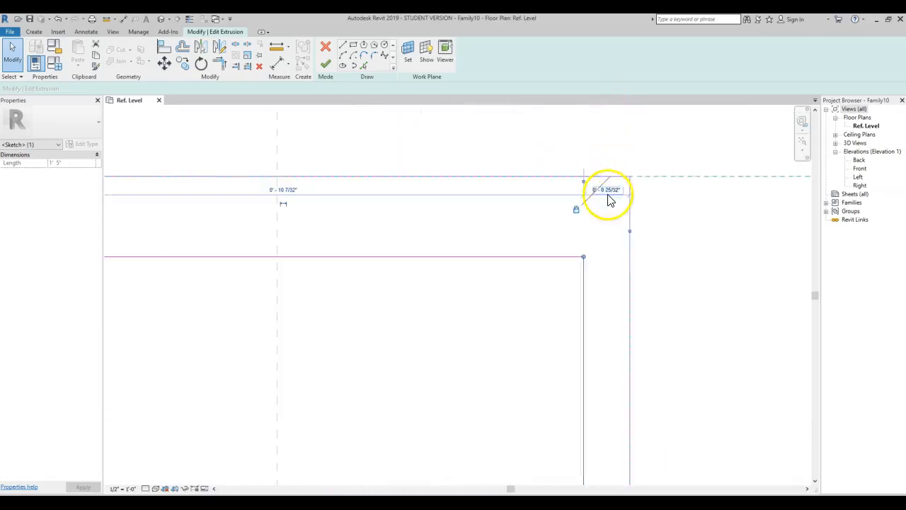
pyautogui.click(610, 191)
pyautogui.press('Return')
pyautogui.scroll(-3, 461, 168)
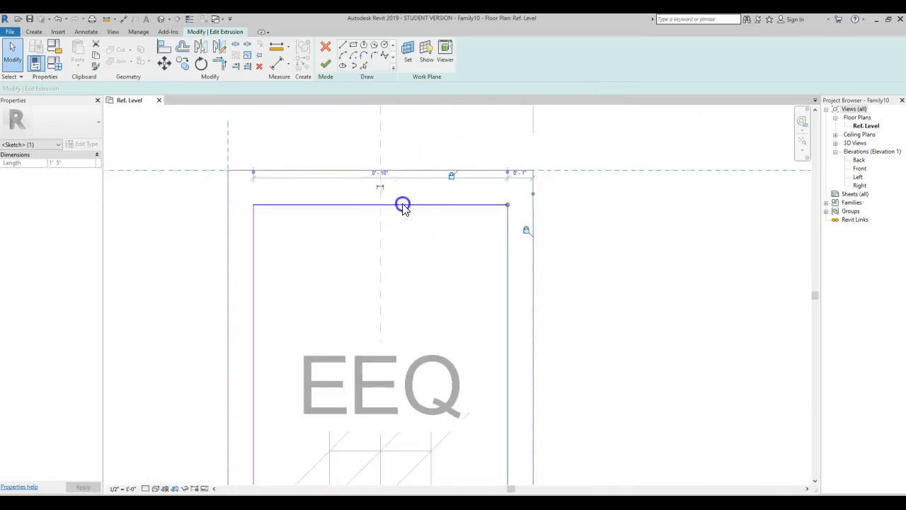
# Step: Set the inner rectangle's upper and lower sides 1" inside the outer outline and finish the sketch
pyautogui.click(403, 206)
pyautogui.click(219, 187)
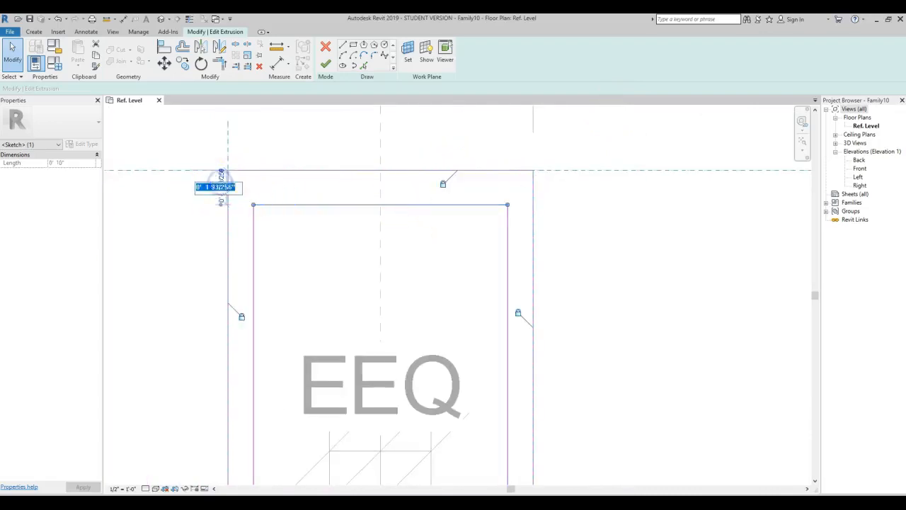
pyautogui.press('Return')
pyautogui.scroll(-3, 382, 235)
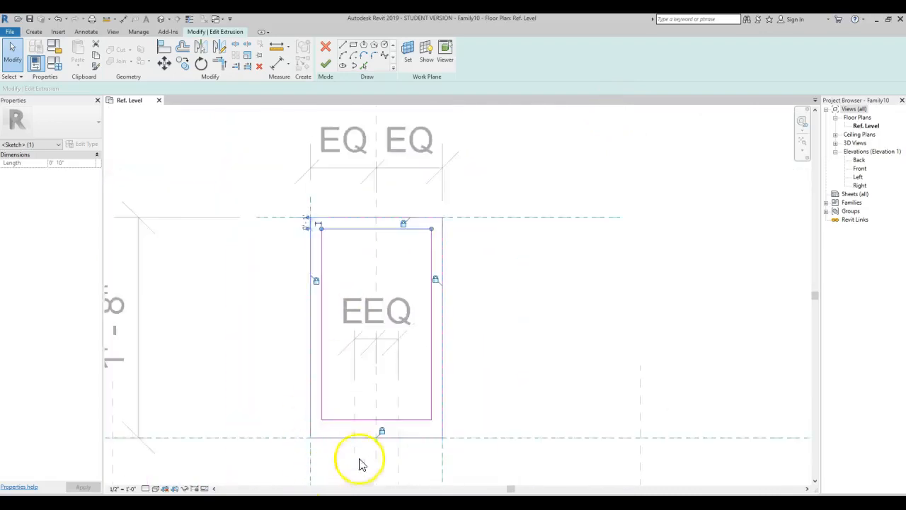
pyautogui.scroll(3, 353, 457)
pyautogui.click(386, 374)
pyautogui.click(554, 388)
pyautogui.press('Return')
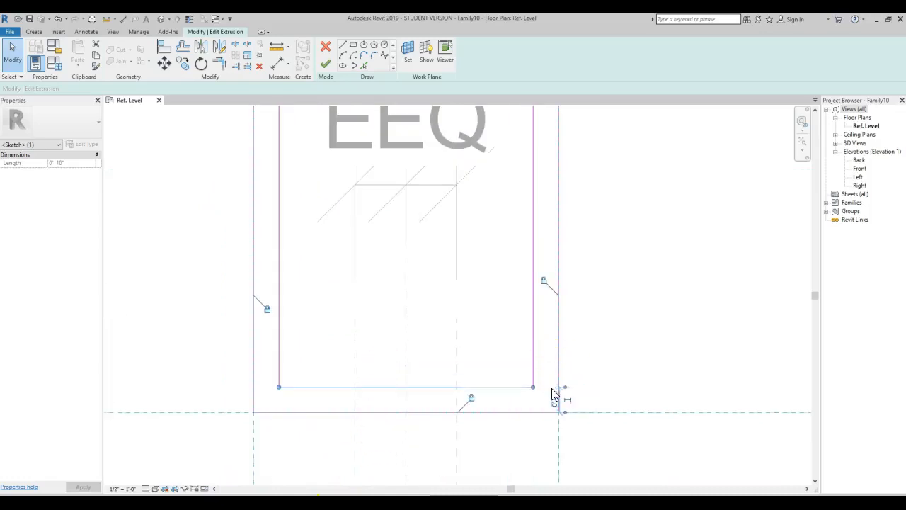
pyautogui.scroll(-2, 327, 340)
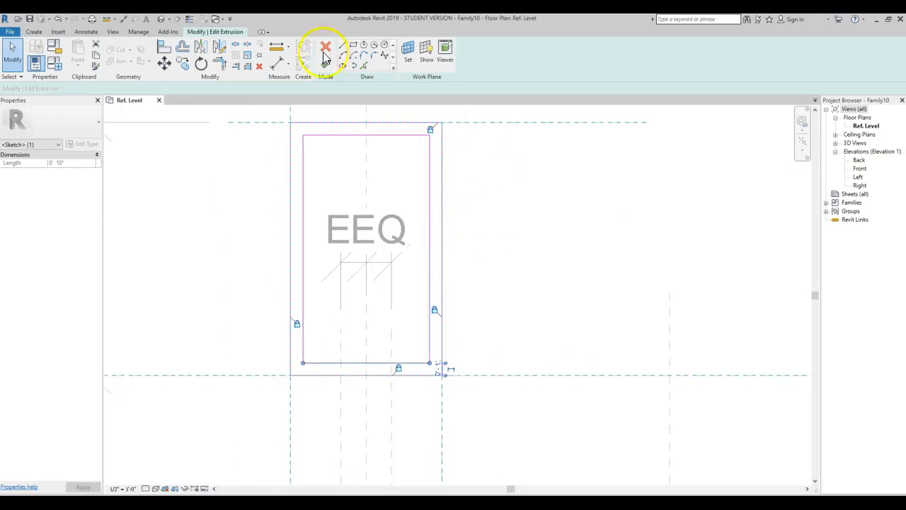
pyautogui.click(485, 270)
# Step: Inspect the hollow extrusion in the 3D view and return to the Ref. Level plan
pyautogui.press('3d')
pyautogui.scroll(4, 469, 212)
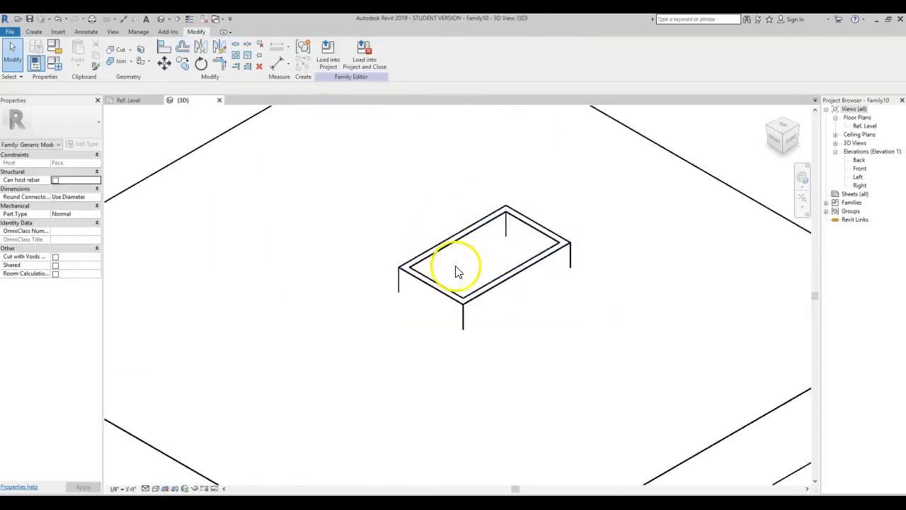
pyautogui.scroll(-3, 457, 272)
pyautogui.doubleClick(865, 126)
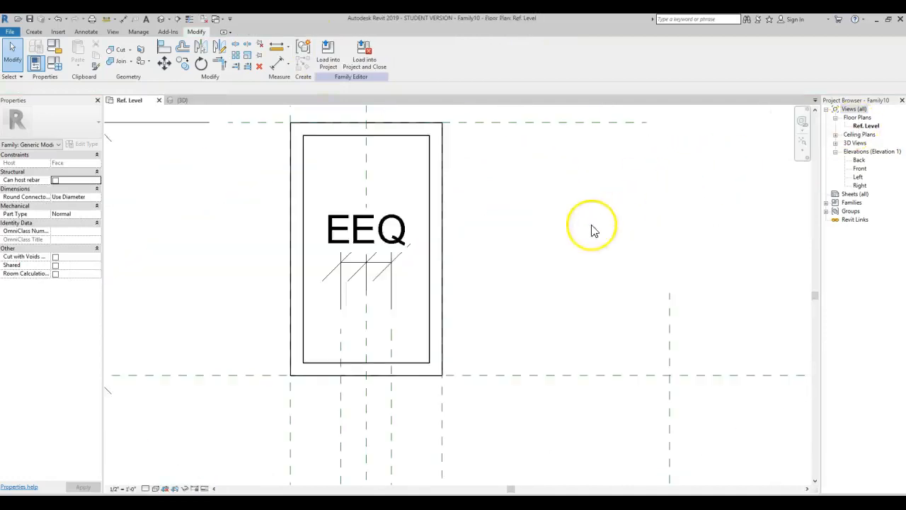
pyautogui.scroll(-2, 376, 269)
pyautogui.scroll(2, 358, 199)
pyautogui.scroll(-3, 532, 238)
pyautogui.scroll(-1, 461, 303)
pyautogui.scroll(2, 465, 363)
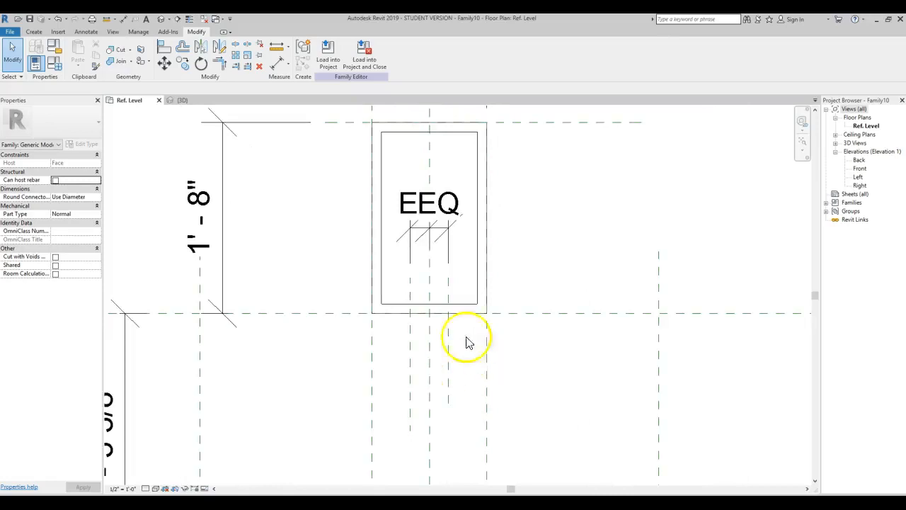
pyautogui.scroll(-2, 478, 362)
pyautogui.scroll(2, 493, 427)
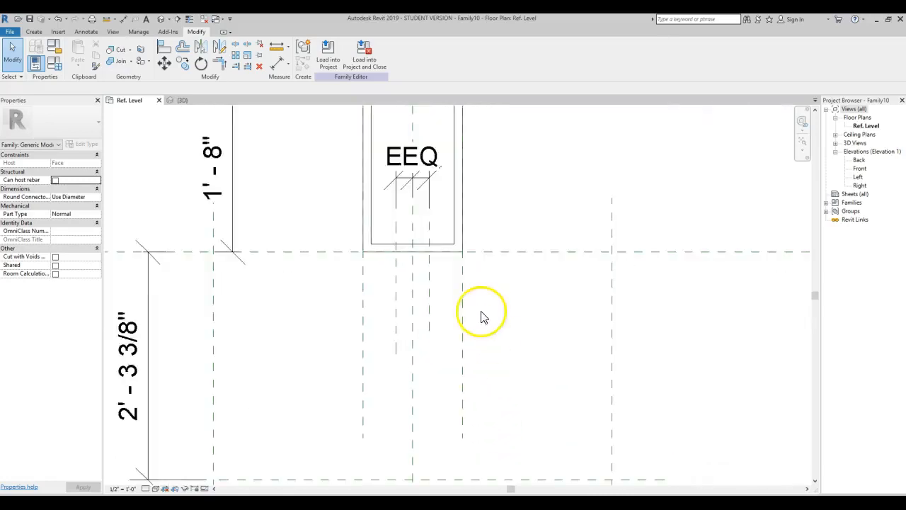
pyautogui.scroll(-1, 481, 318)
pyautogui.click(492, 332)
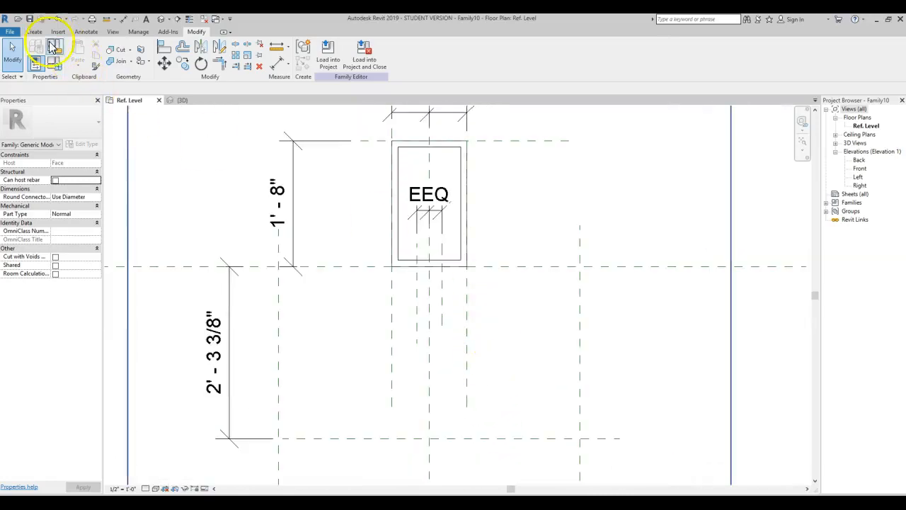
# Step: Start an extrusion and sketch two legs from the box's lower corners to the lower outer reference-plane intersections, joined at the centre reference plane
pyautogui.click(31, 33)
pyautogui.click(80, 48)
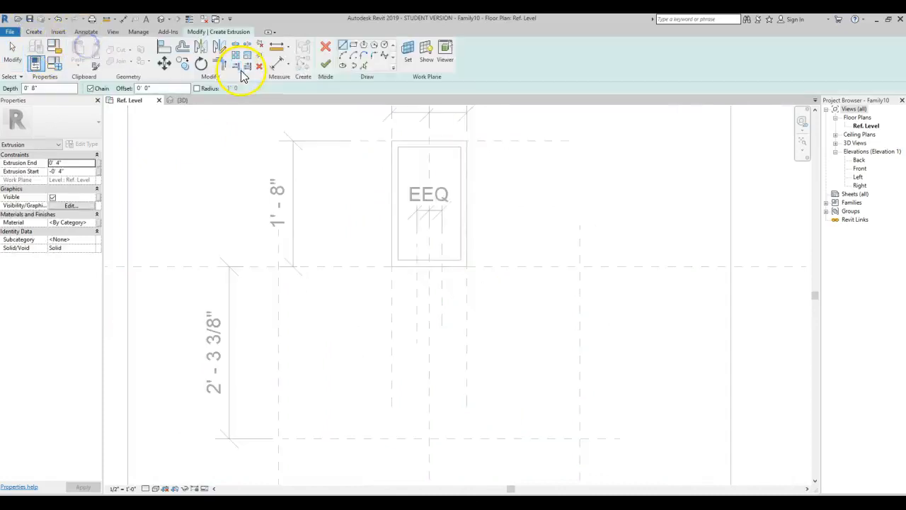
pyautogui.click(442, 326)
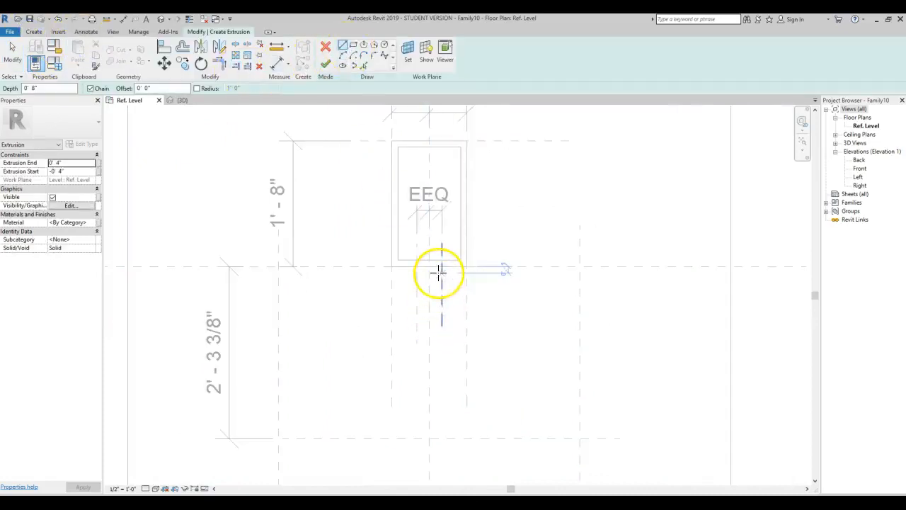
pyautogui.click(467, 267)
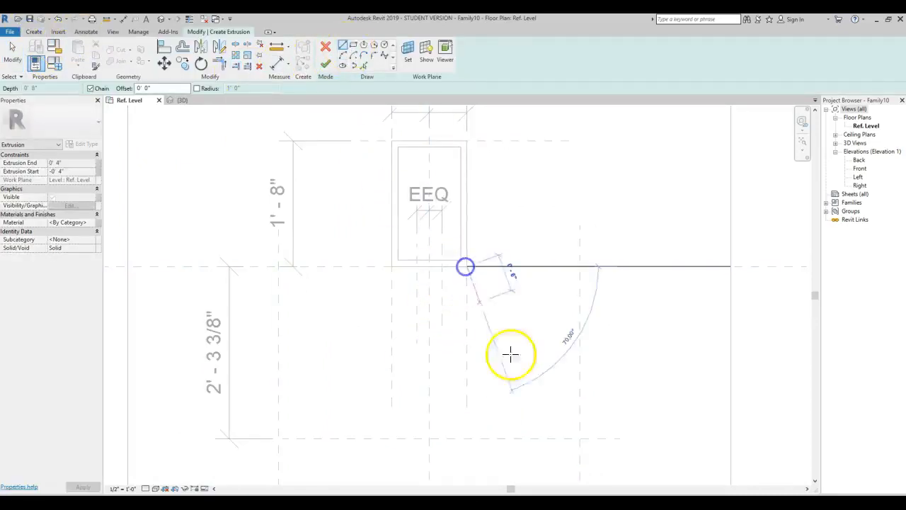
pyautogui.click(579, 438)
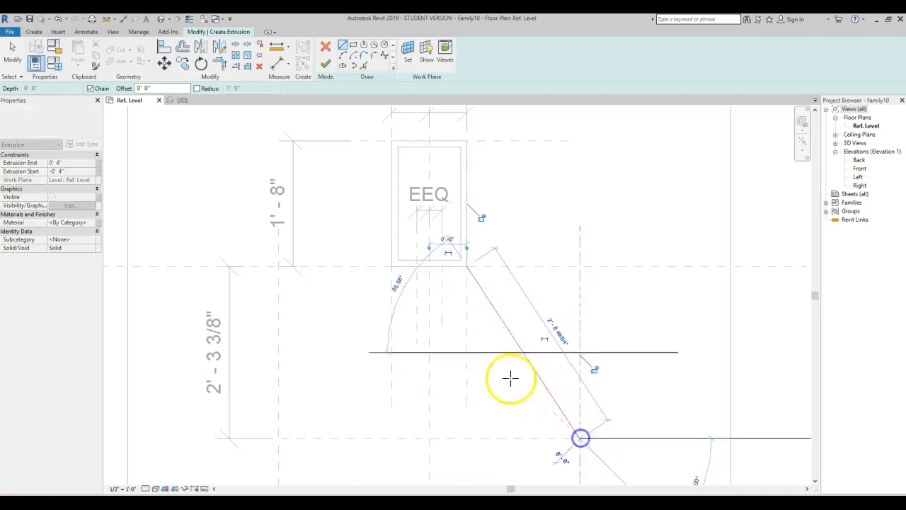
pyautogui.click(430, 268)
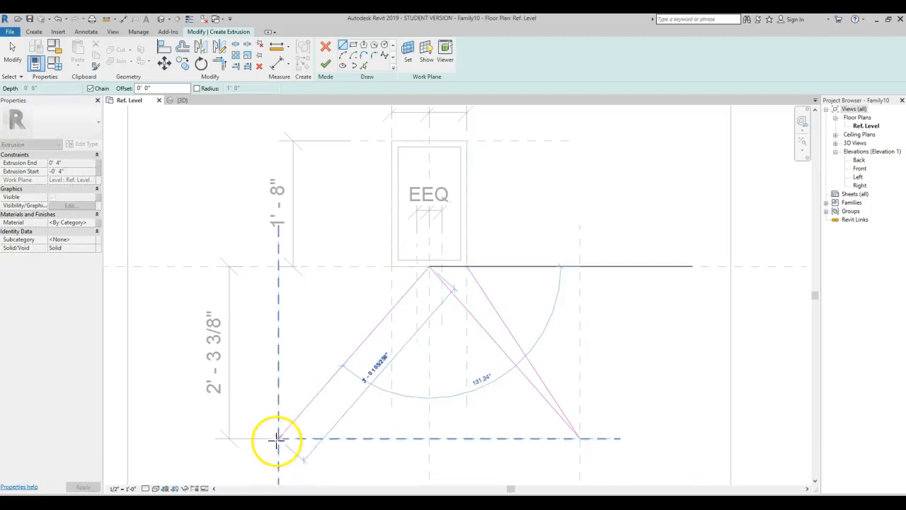
pyautogui.click(276, 440)
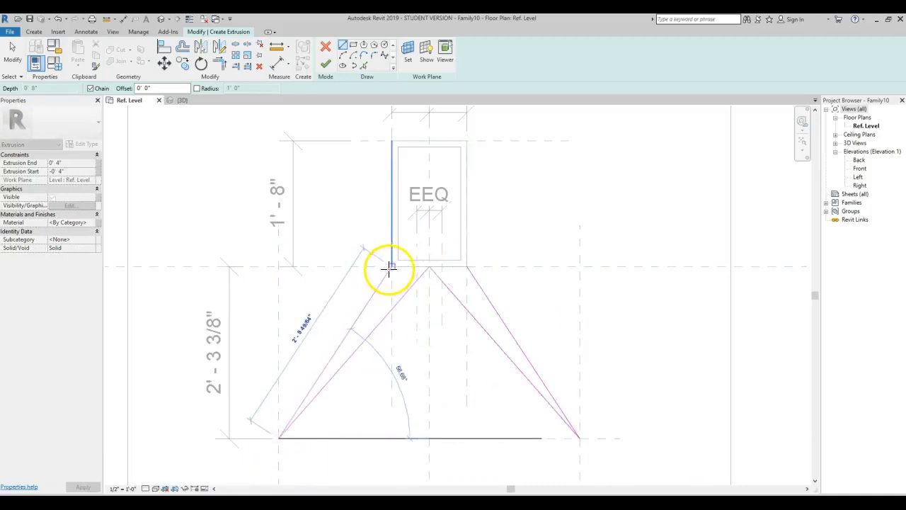
pyautogui.click(427, 269)
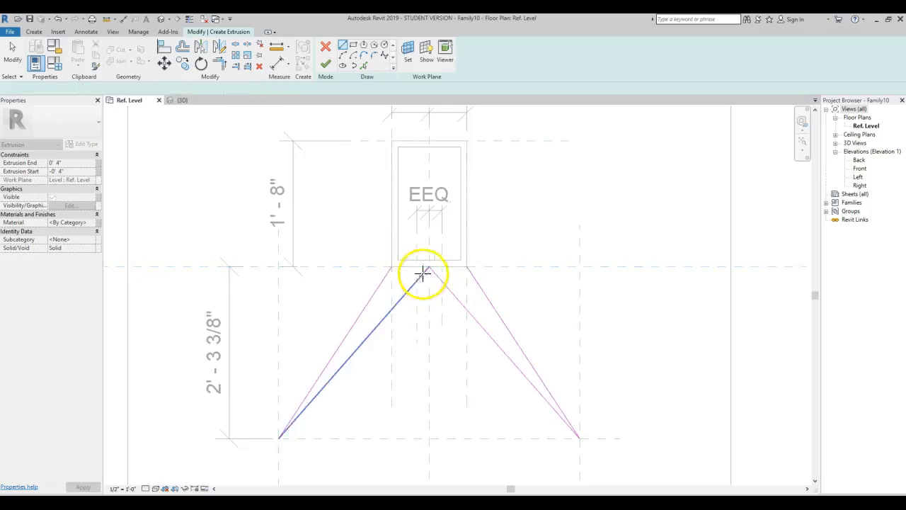
# Step: Draw a short horizontal line between the two inner leg edges where they cross the inner reference planes
pyautogui.scroll(3, 415, 280)
pyautogui.click(402, 297)
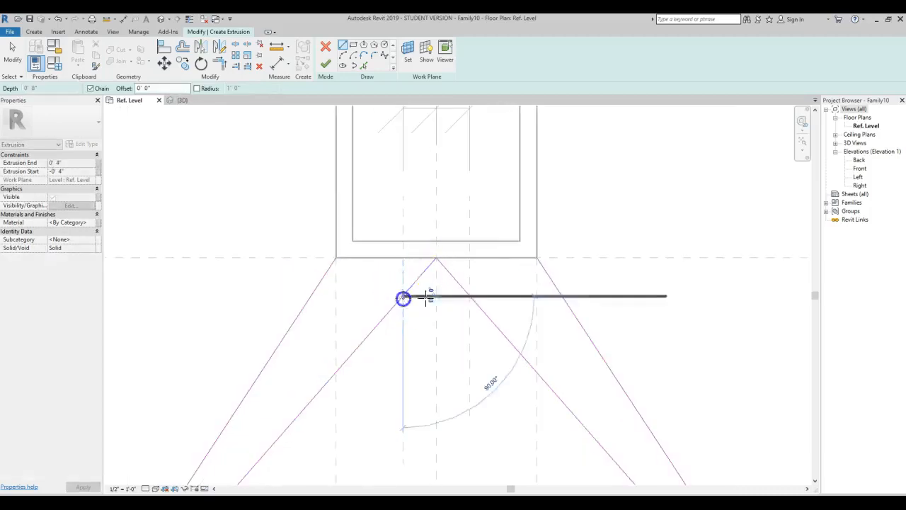
pyautogui.click(468, 297)
pyautogui.press('Escape')
pyautogui.press('Escape')
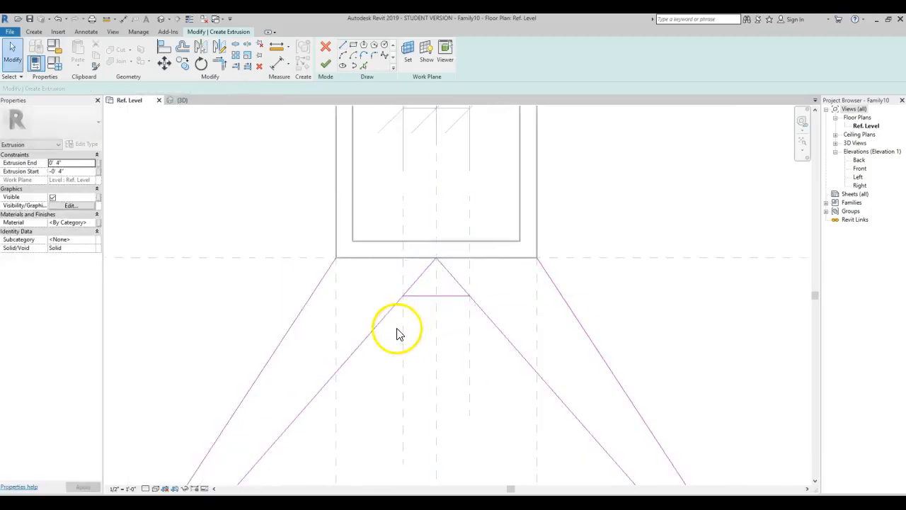
# Step: Trim both inner leg edges to the short horizontal line, removing the peak above it
pyautogui.click(387, 315)
pyautogui.click(419, 298)
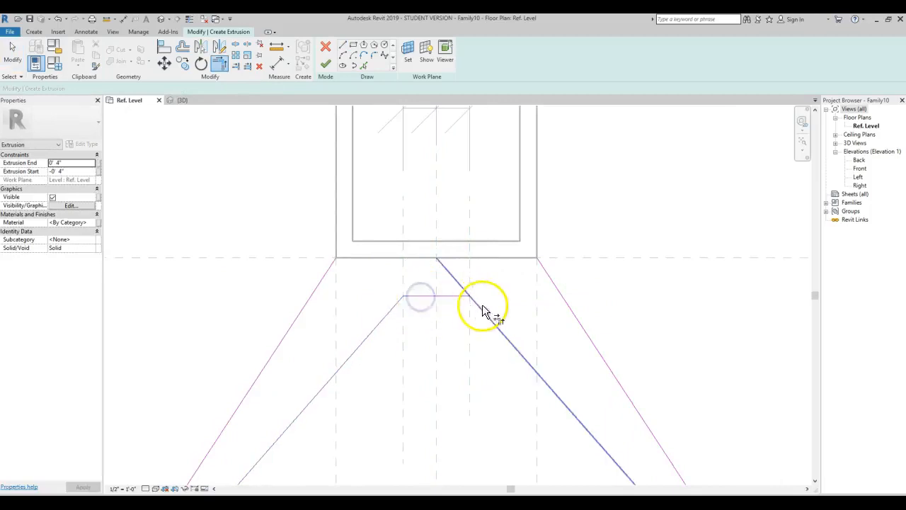
pyautogui.press('Escape')
pyautogui.press('Escape')
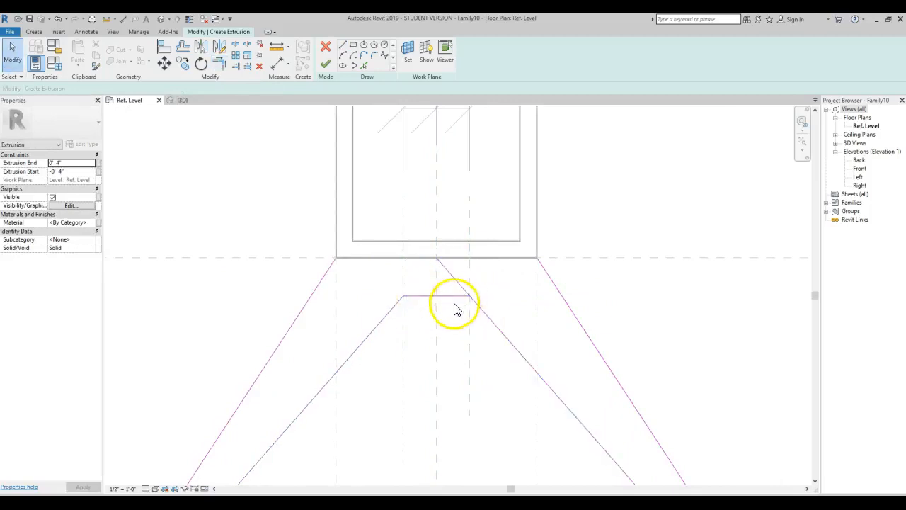
pyautogui.press('t')
pyautogui.press('r')
pyautogui.click(455, 298)
pyautogui.click(479, 309)
pyautogui.press('Escape')
pyautogui.press('Escape')
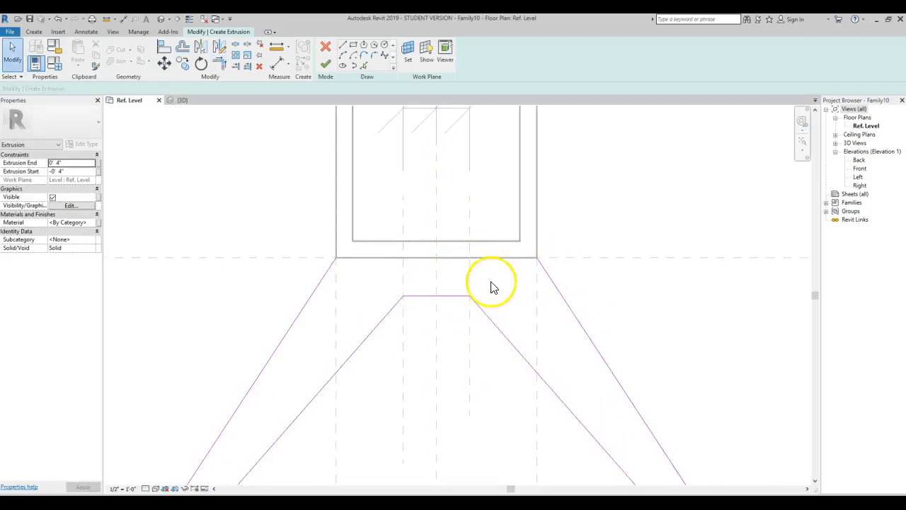
# Step: Close the leg outline along the box's lower edge and extrude it from -1" to 1"
pyautogui.click(536, 258)
pyautogui.click(336, 258)
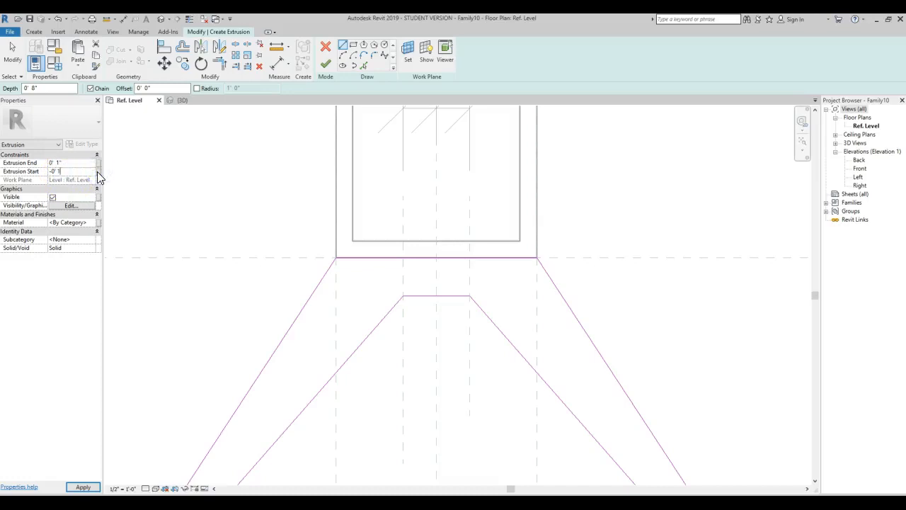
pyautogui.click(441, 257)
pyautogui.click(327, 64)
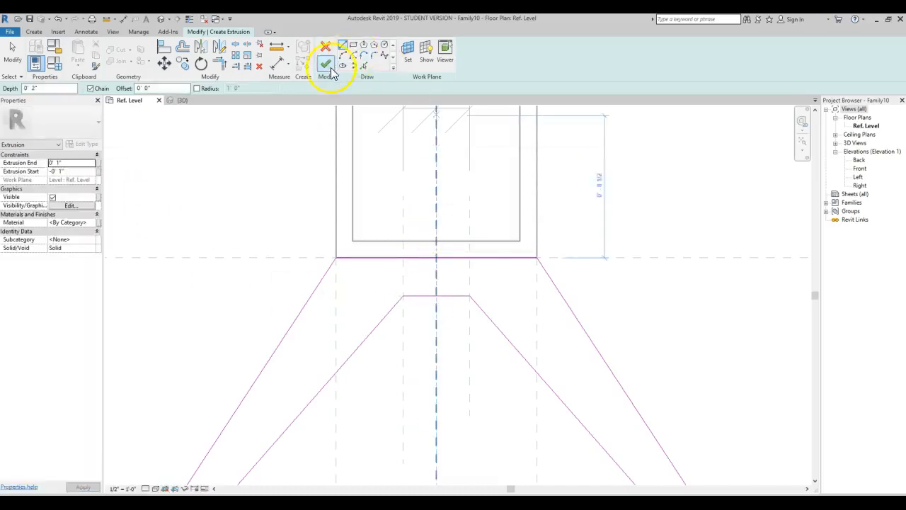
pyautogui.click(728, 345)
# Step: Inspect the leg extrusion in the 3D view and return to the Ref. Level plan
pyautogui.scroll(-4, 512, 290)
pyautogui.hotkey('ctrl', 'Tab')
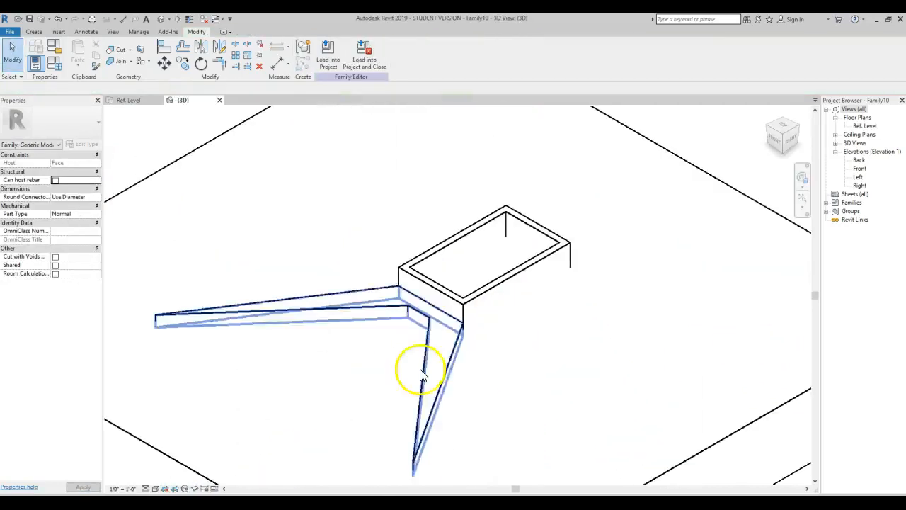
pyautogui.hotkey('ctrl', 'Tab')
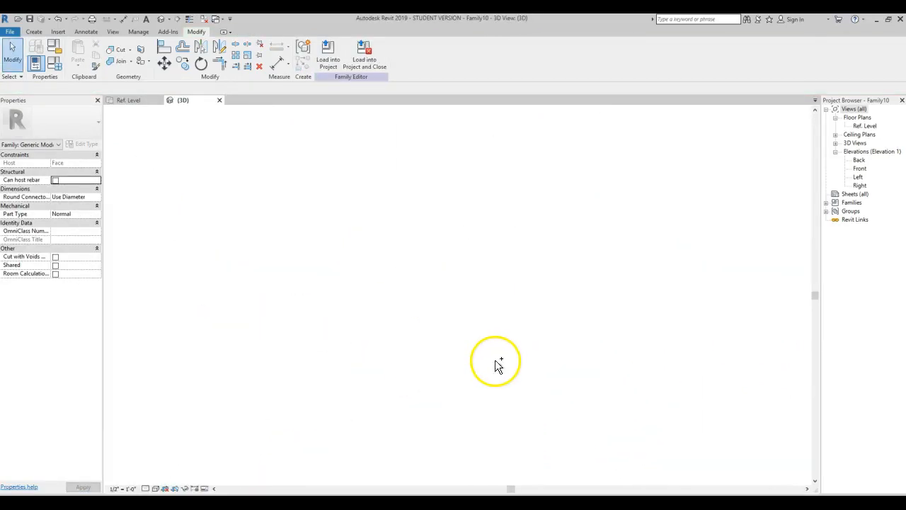
# Step: Start an extrusion and draw two concentric circles at the right leg's tip, the inner one about 1 3/4" in radius
pyautogui.scroll(-2, 493, 372)
pyautogui.scroll(5, 577, 414)
pyautogui.scroll(1, 580, 421)
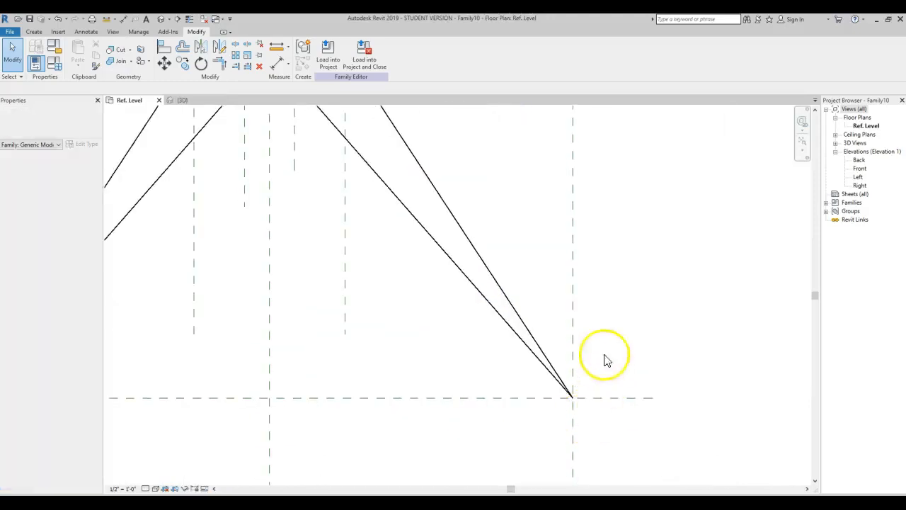
pyautogui.click(33, 32)
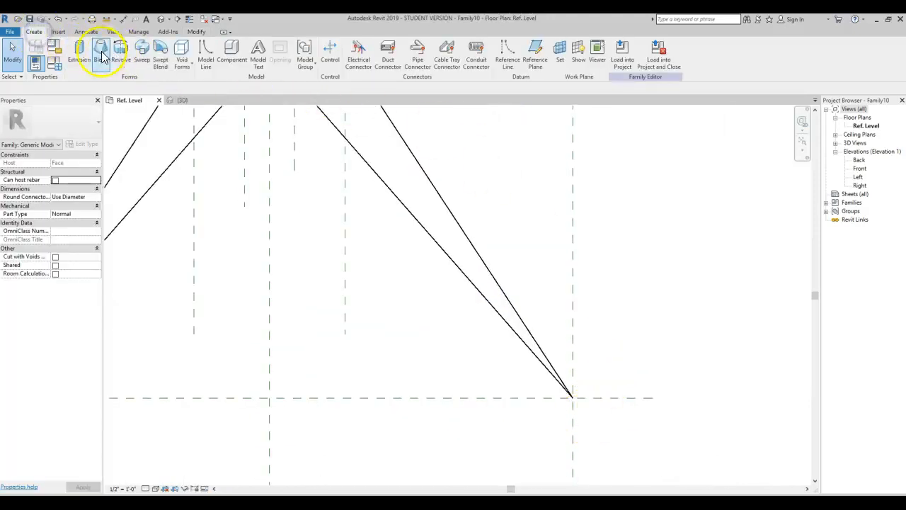
pyautogui.click(79, 55)
pyautogui.click(384, 46)
pyautogui.click(573, 398)
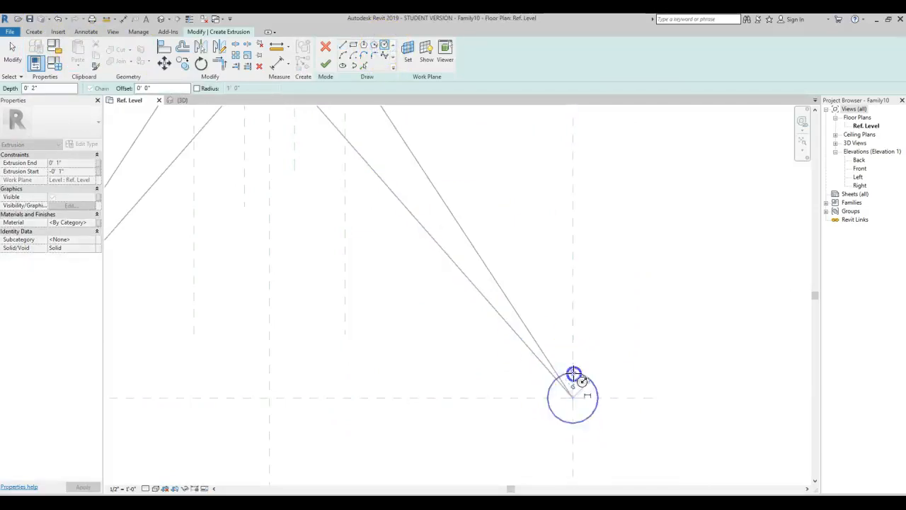
pyautogui.scroll(3, 579, 389)
pyautogui.click(570, 389)
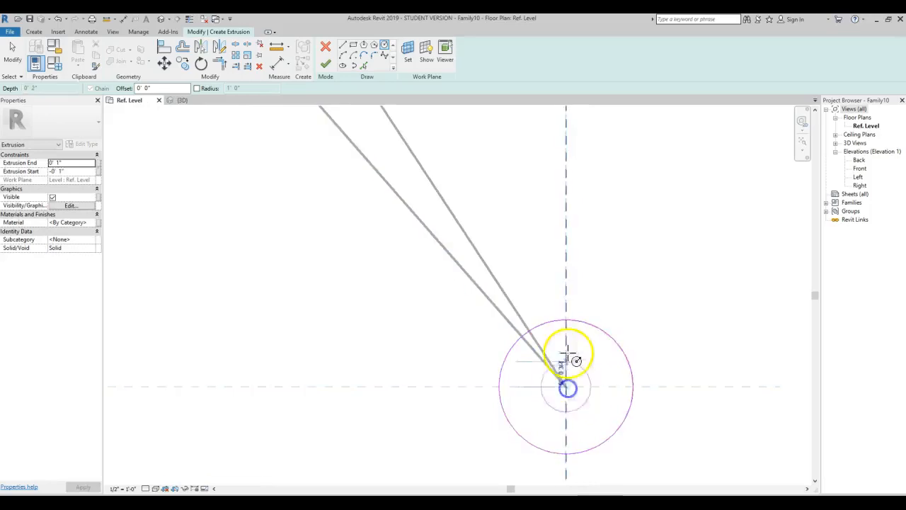
pyautogui.click(571, 333)
pyautogui.scroll(-5, 633, 305)
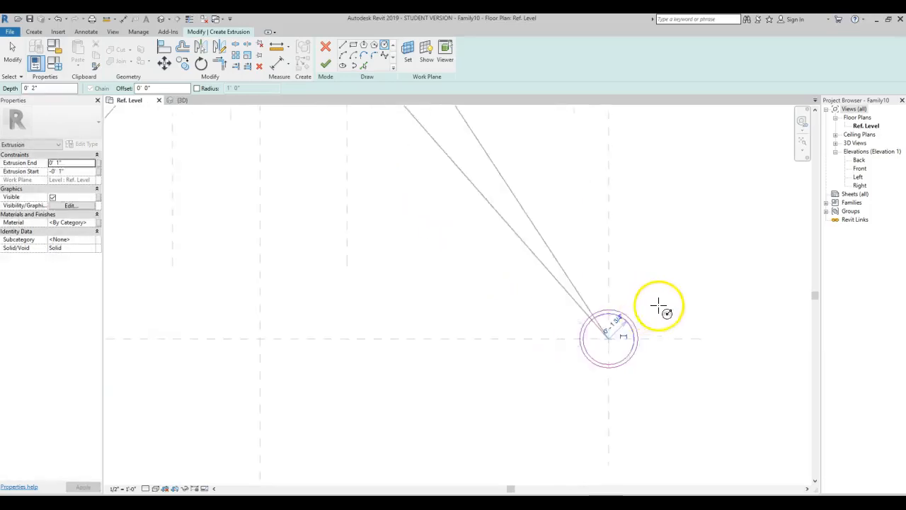
# Step: Draw two matching concentric circles at the left leg's tip, the inner one about 1 3/4" in radius
pyautogui.scroll(4, 349, 338)
pyautogui.click(354, 320)
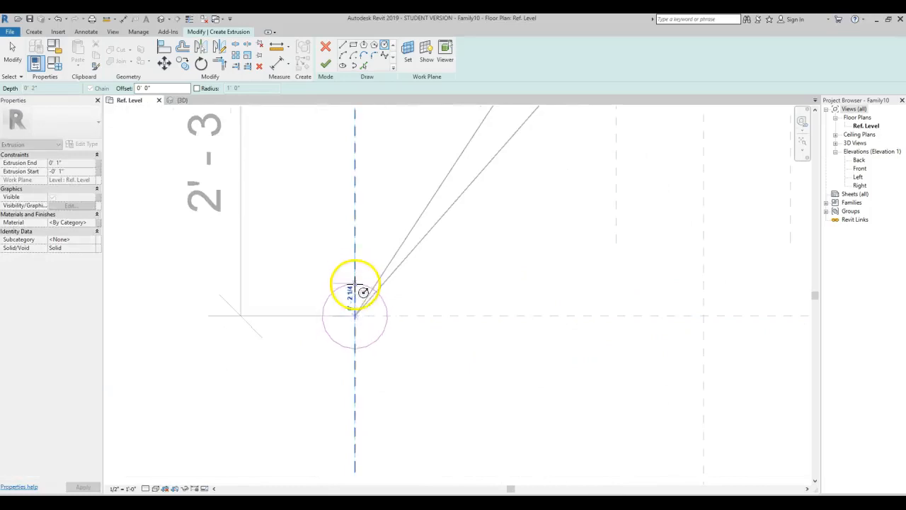
pyautogui.click(363, 292)
pyautogui.click(355, 315)
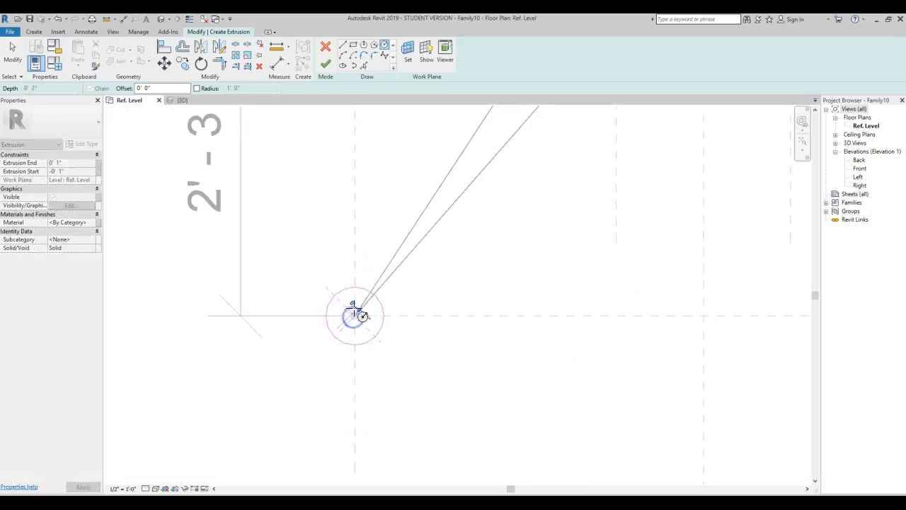
pyautogui.scroll(5, 354, 315)
pyautogui.click(359, 237)
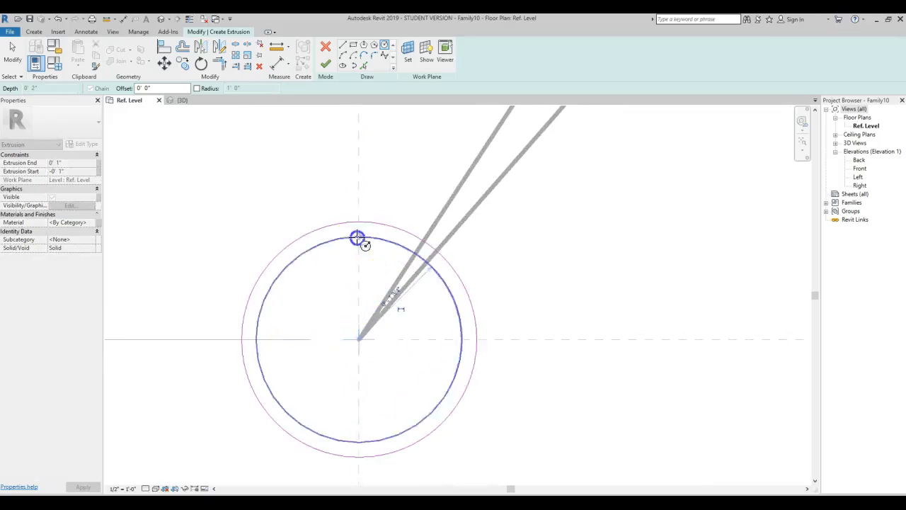
# Step: Set the rings' extrusion end to 2" and start to -2", then finish the sketch and inspect the model in 3D
pyautogui.scroll(-3, 360, 312)
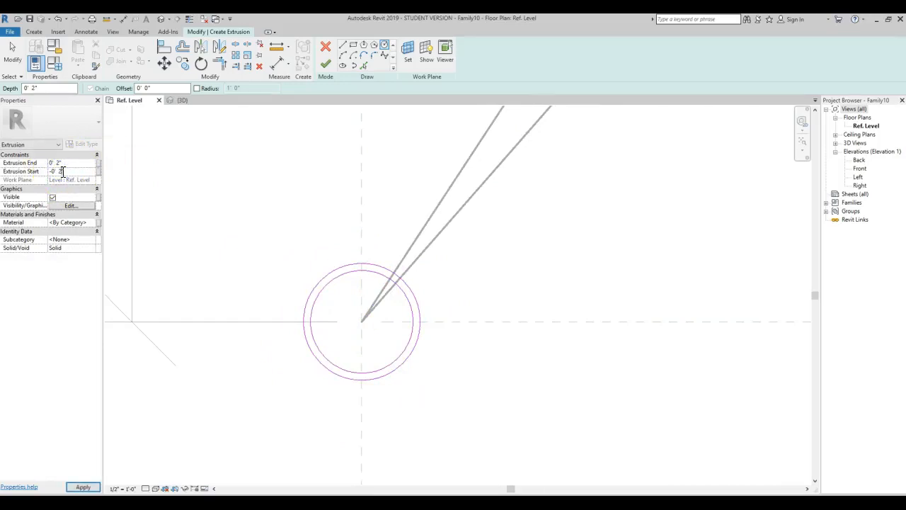
pyautogui.click(326, 66)
pyautogui.click(549, 237)
pyautogui.click(183, 100)
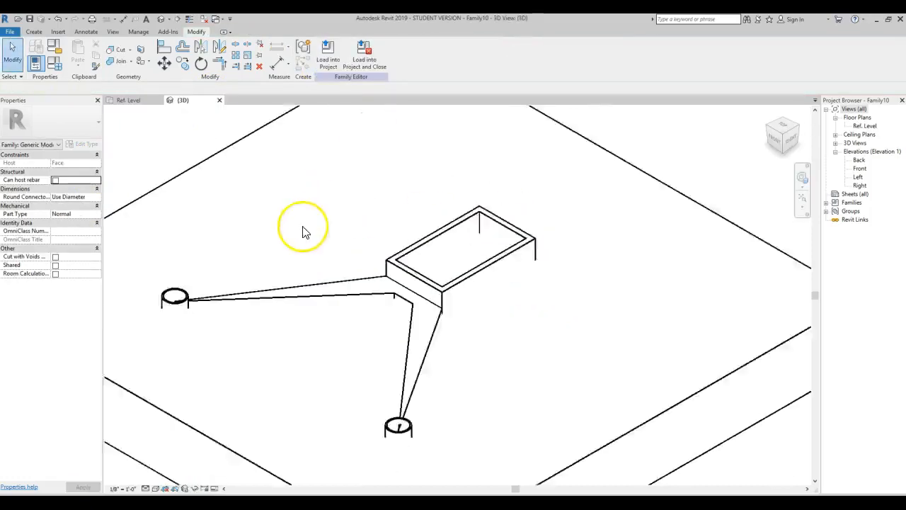
pyautogui.scroll(-2, 319, 246)
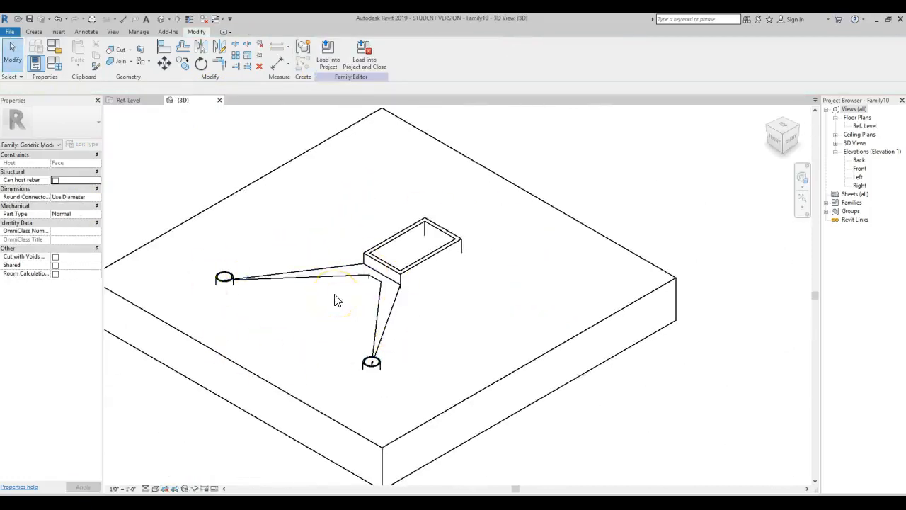
# Step: Open the Left elevation and start a new extrusion sketch over the box
pyautogui.doubleClick(860, 177)
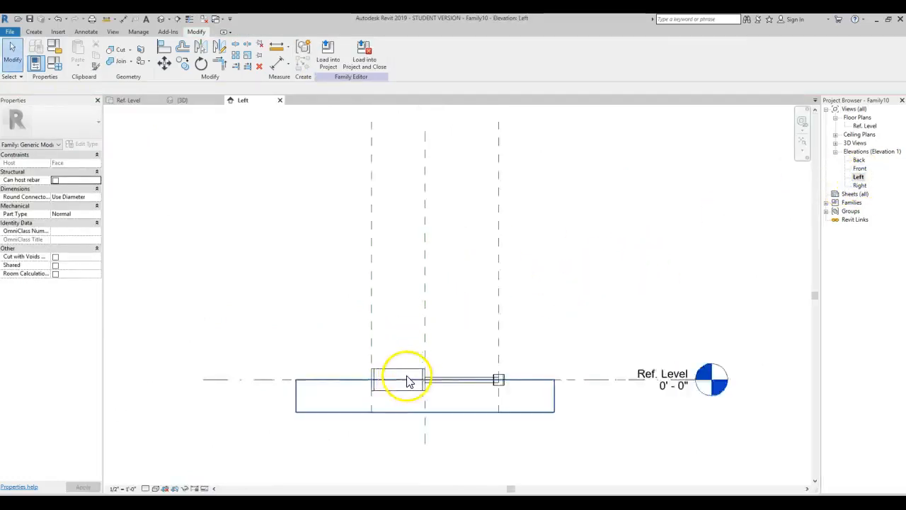
pyautogui.scroll(4, 407, 382)
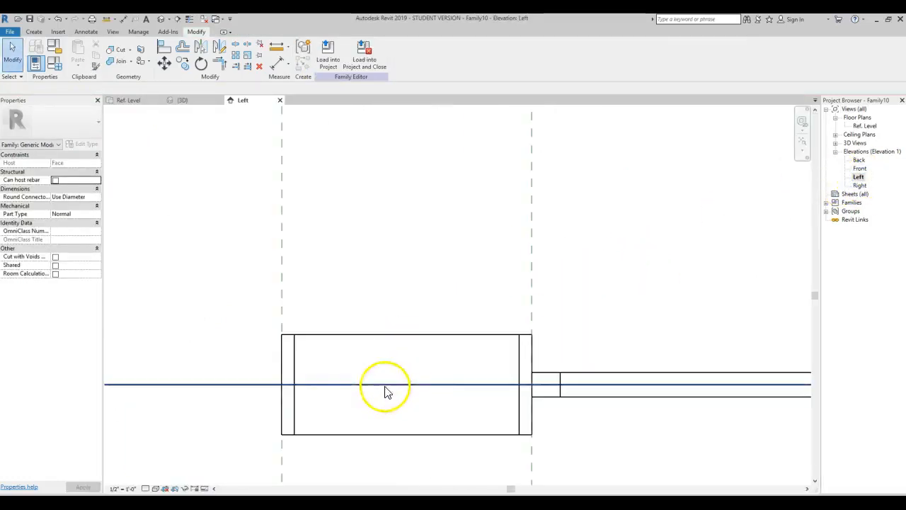
pyautogui.click(33, 32)
pyautogui.click(77, 51)
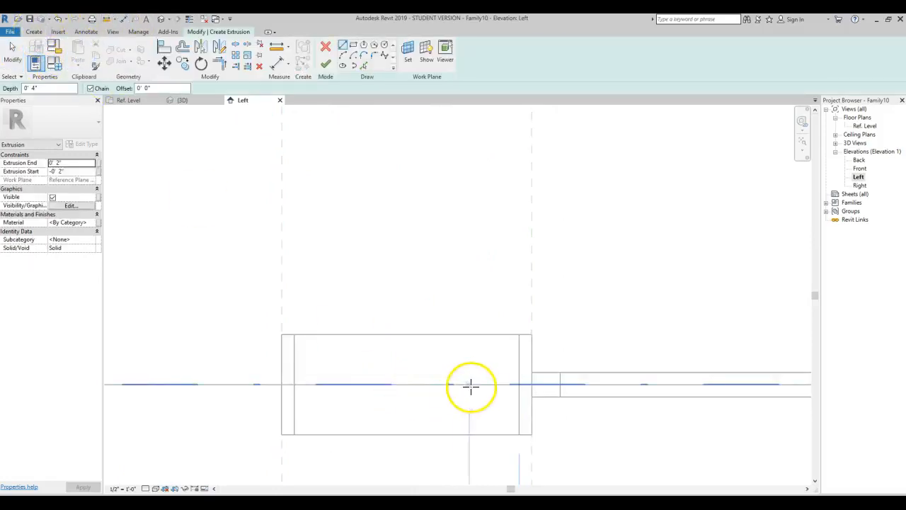
pyautogui.scroll(-6, 459, 327)
pyautogui.scroll(5, 486, 380)
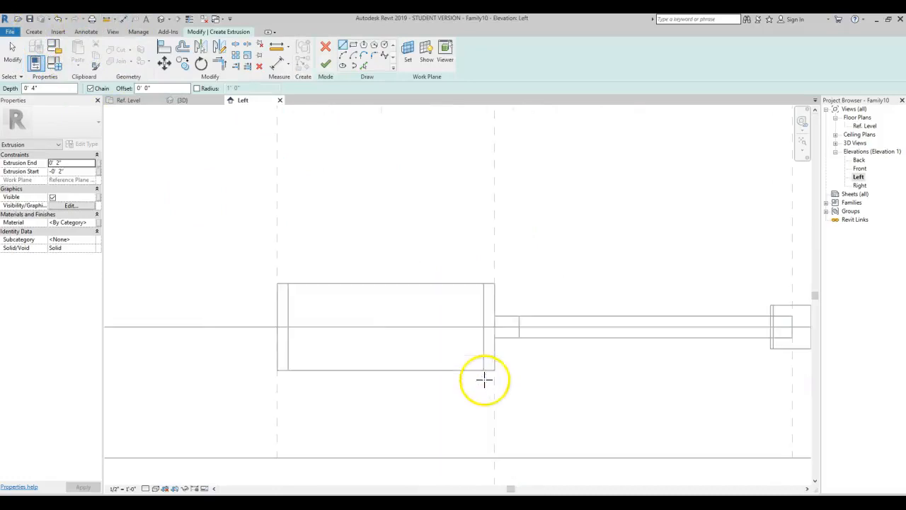
pyautogui.click(443, 326)
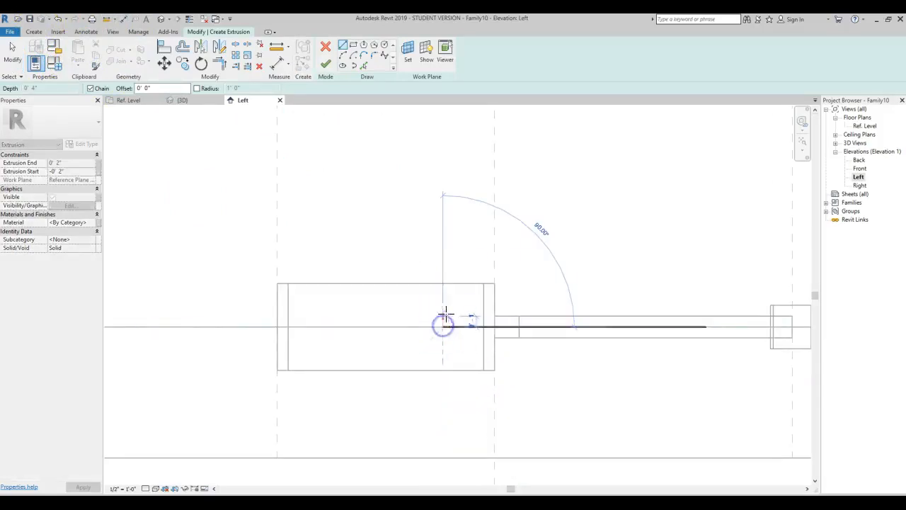
pyautogui.press('Escape')
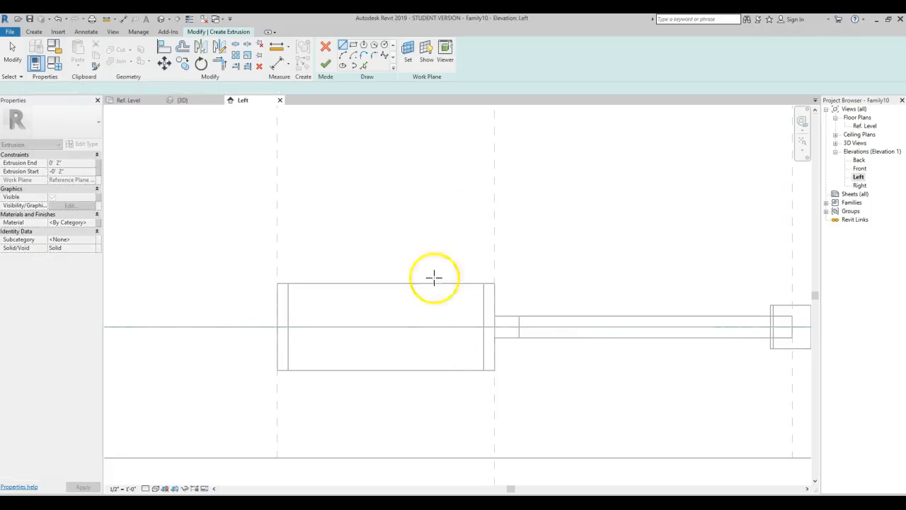
# Step: Draw two equal circles inside the box's side view, both centred on the Ref. Level line
pyautogui.click(384, 44)
pyautogui.click(454, 327)
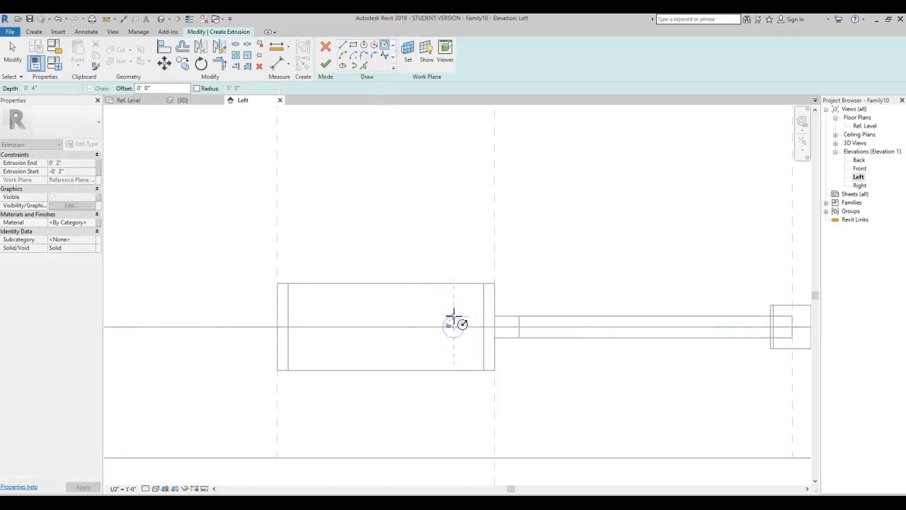
pyautogui.click(454, 316)
pyautogui.click(384, 326)
pyautogui.click(383, 316)
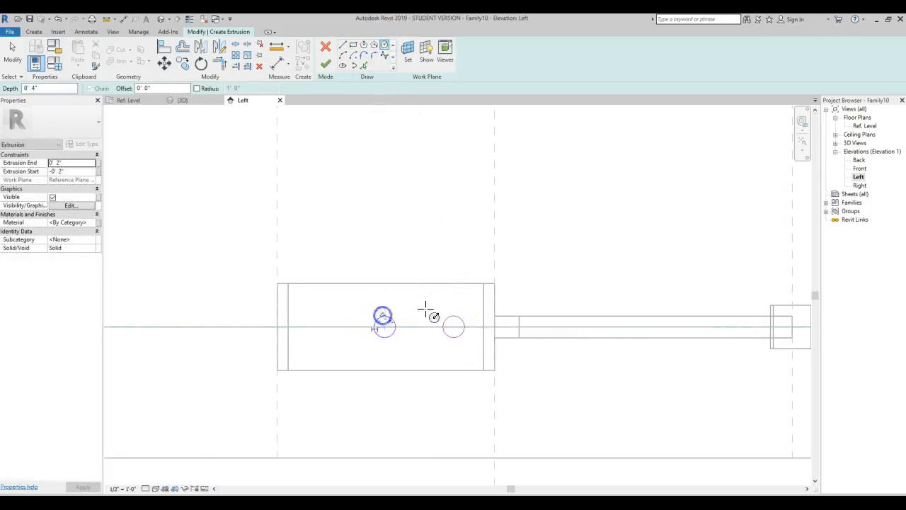
# Step: Draw a third matching circle on the Ref. Level line, set the extrusion end to 8" and start to -8", and finish the sketch
pyautogui.click(314, 326)
pyautogui.click(314, 315)
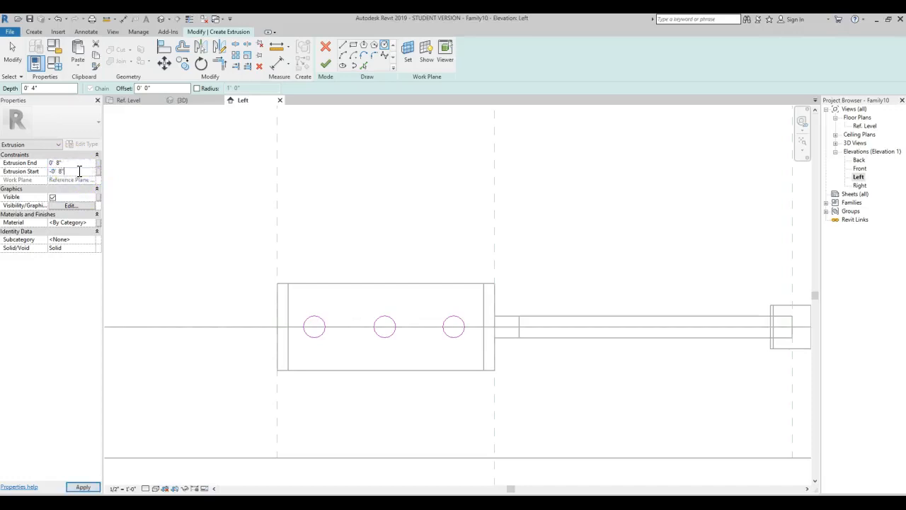
pyautogui.click(329, 63)
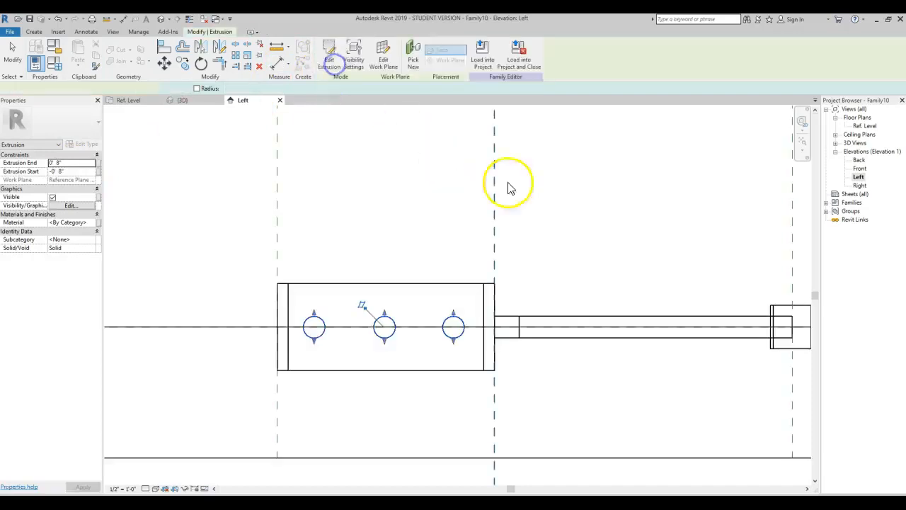
pyautogui.click(183, 100)
pyautogui.scroll(-1, 406, 245)
pyautogui.scroll(1, 406, 245)
pyautogui.keyDown('shift'); pyautogui.moveTo(374, 216); pyautogui.dragTo(479, 340, button='middle'); pyautogui.keyUp('shift')
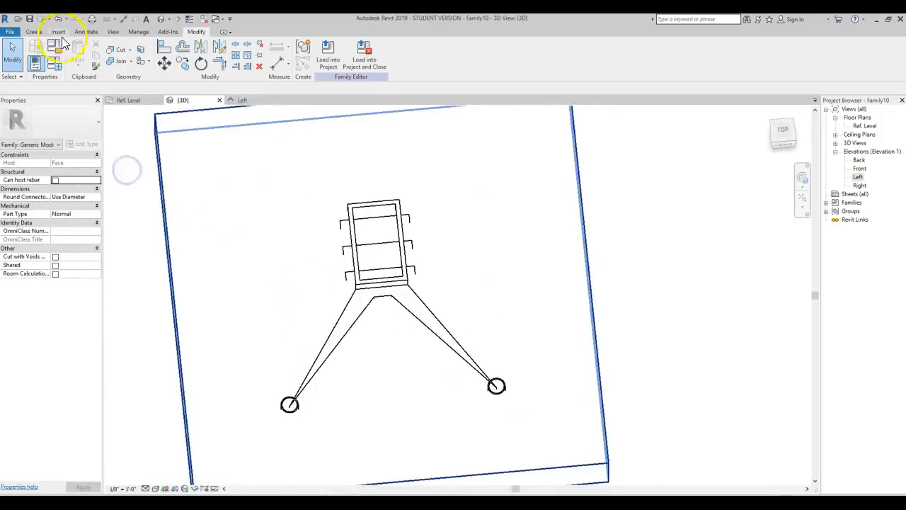
# Step: Change the family category to Structural Connections
pyautogui.click(56, 54)
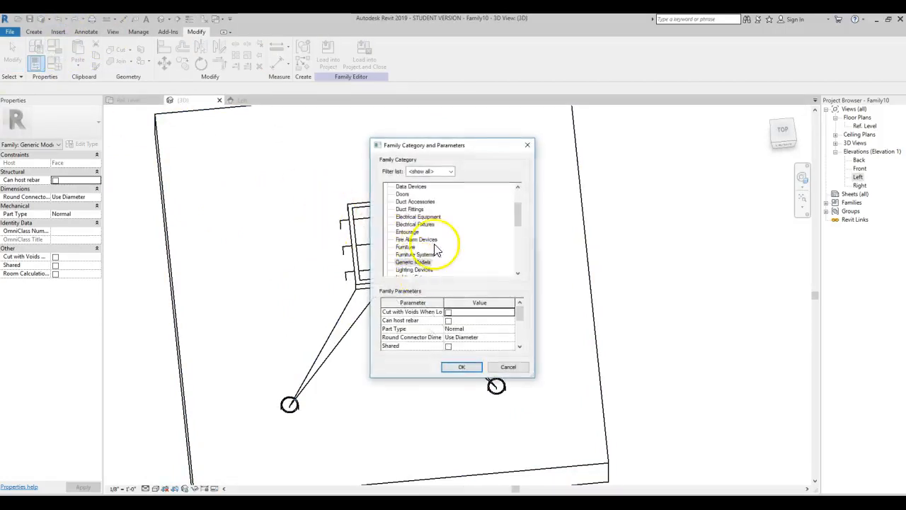
pyautogui.scroll(-6, 419, 273)
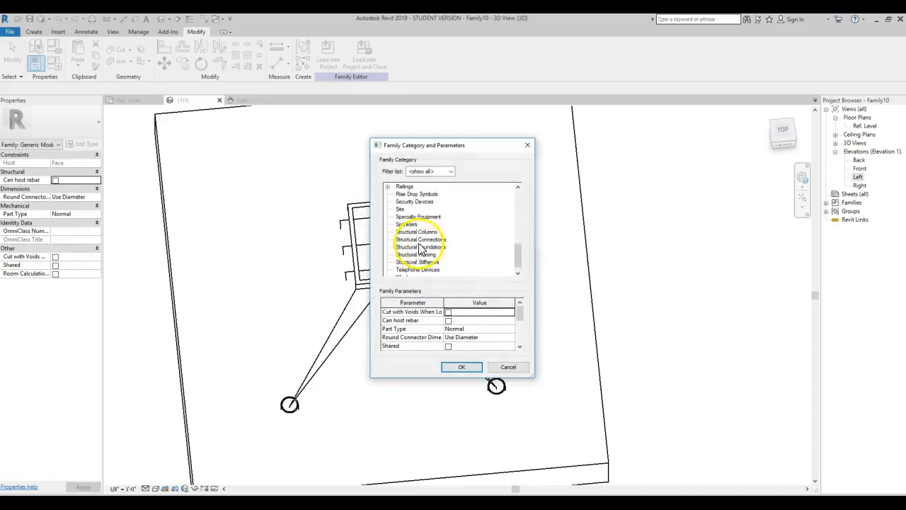
pyautogui.click(422, 239)
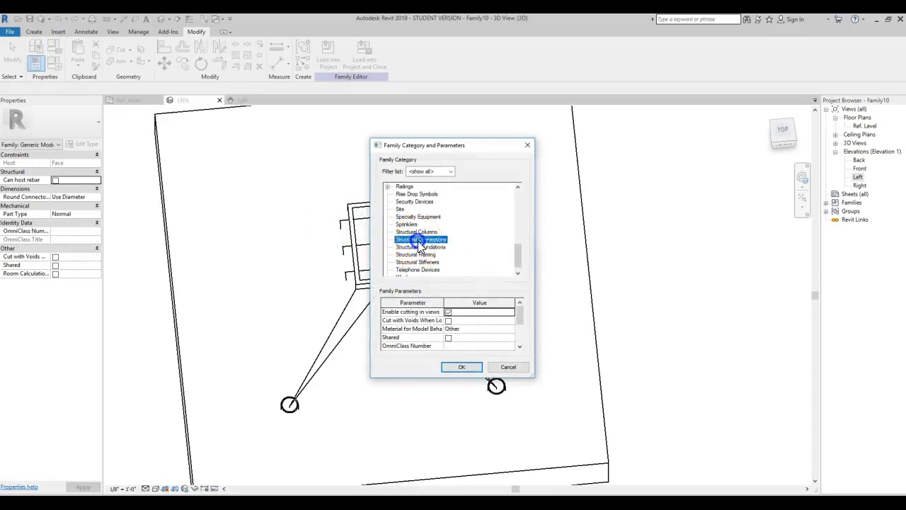
pyautogui.click(460, 366)
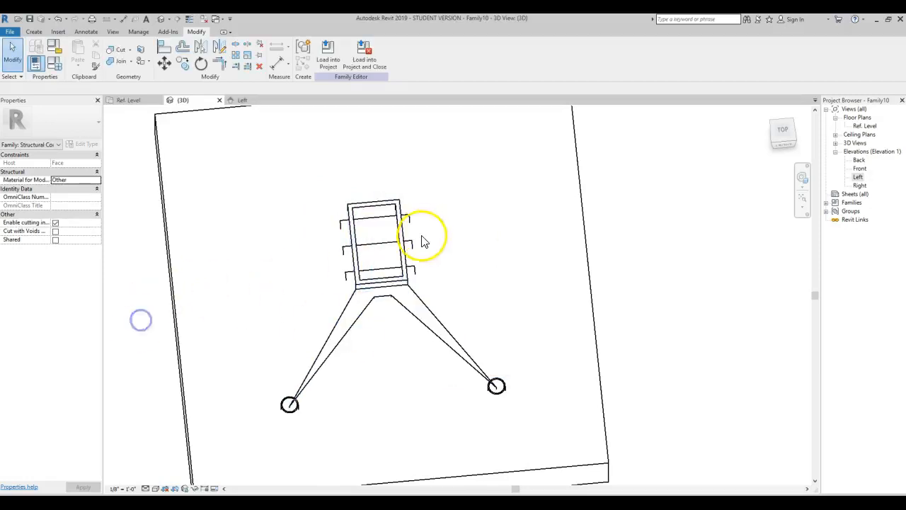
# Step: Close all open views except the 3D view of the finished connection model
pyautogui.scroll(-2, 421, 240)
pyautogui.keyDown('shift'); pyautogui.moveTo(365, 202); pyautogui.dragTo(354, 231, button='middle'); pyautogui.keyUp('shift')
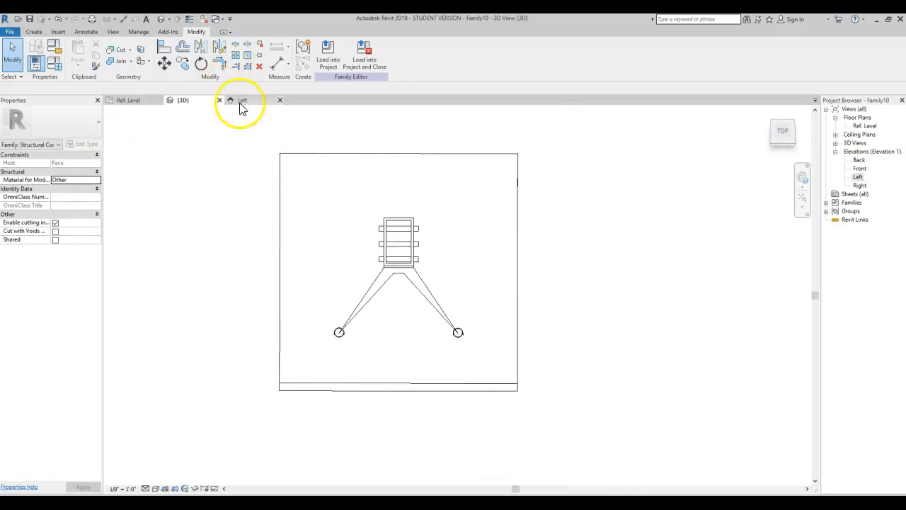
pyautogui.click(133, 102)
pyautogui.click(184, 100)
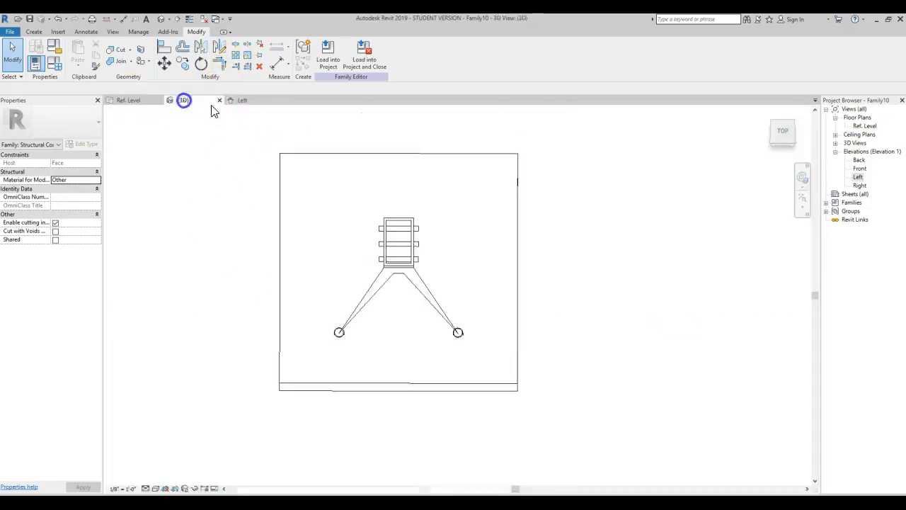
pyautogui.click(238, 101)
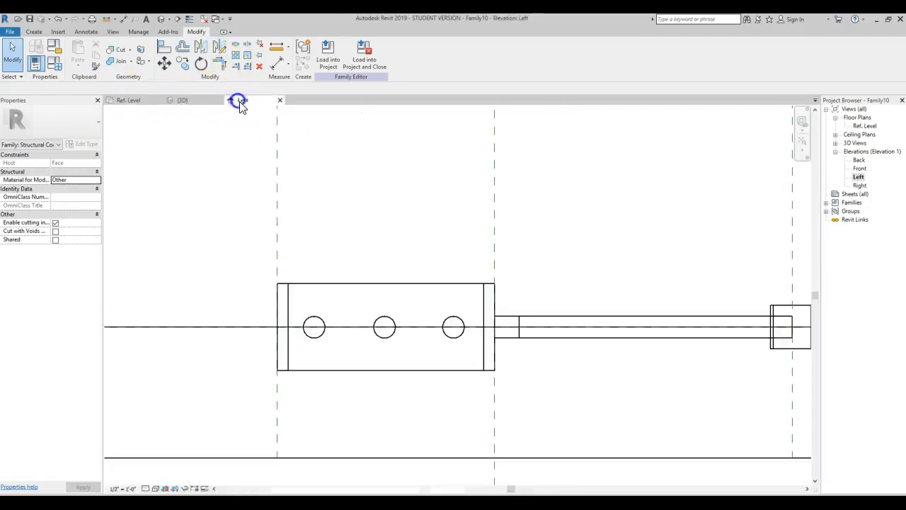
pyautogui.click(201, 102)
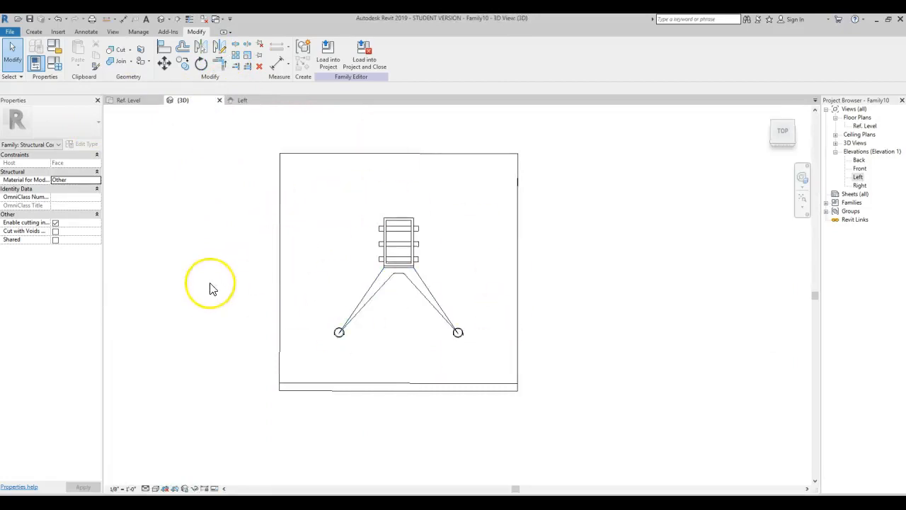
pyautogui.press('w')
pyautogui.press('t')
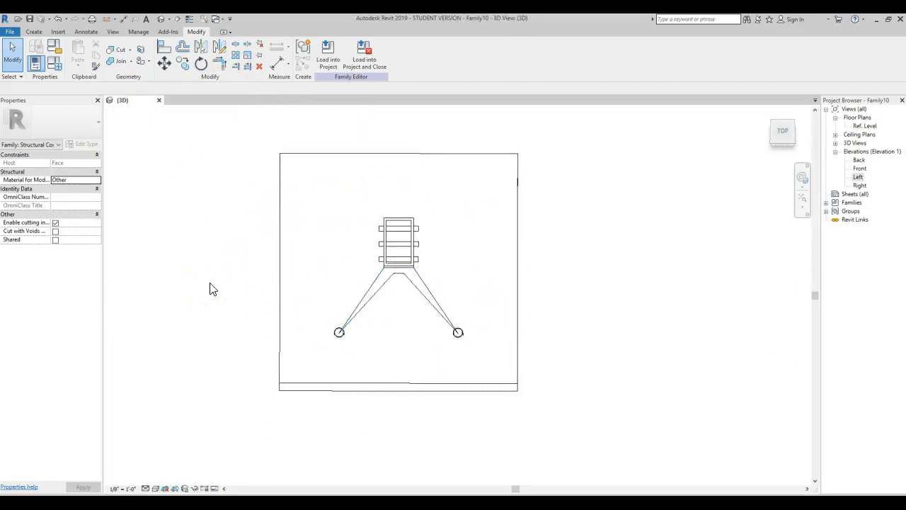
pyautogui.keyDown('shift'); pyautogui.moveTo(344, 333); pyautogui.dragTo(454, 245, button='middle'); pyautogui.keyUp('shift')
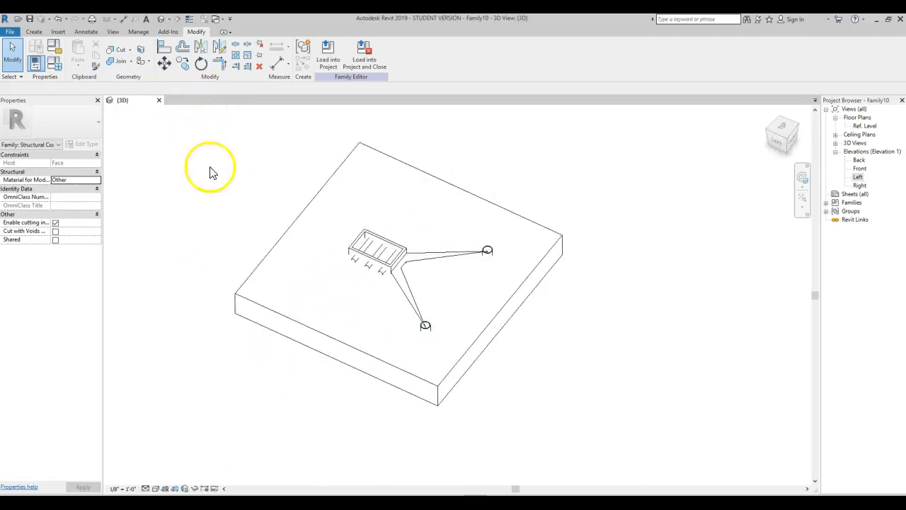
pyautogui.moveTo(446, 304)
pyautogui.keyDown('shift'); pyautogui.mouseDown(button='middle')
pyautogui.moveTo(354, 318)
pyautogui.moveTo(301, 363)
pyautogui.moveTo(323, 364)
pyautogui.mouseUp(button='middle'); pyautogui.keyUp('shift')
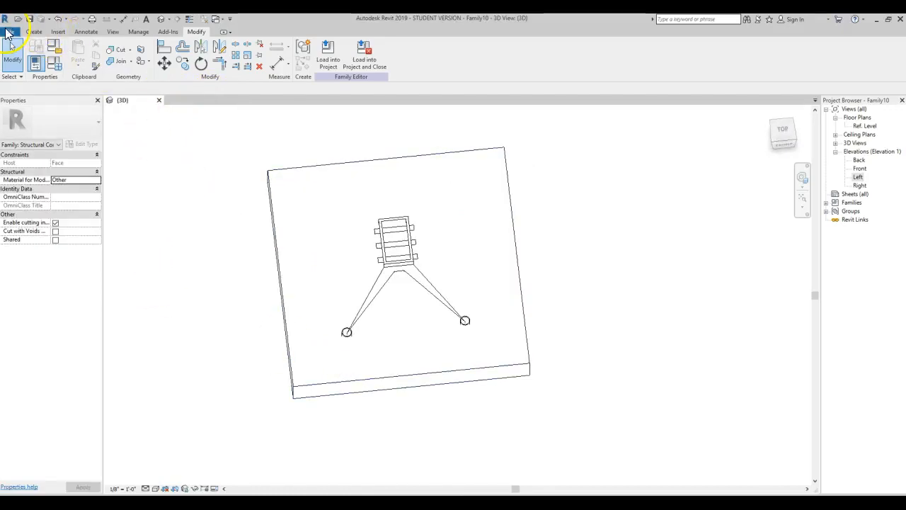
# Step: Create a new family from the Generic Model Adaptive template
pyautogui.click(9, 32)
pyautogui.moveTo(59, 83)
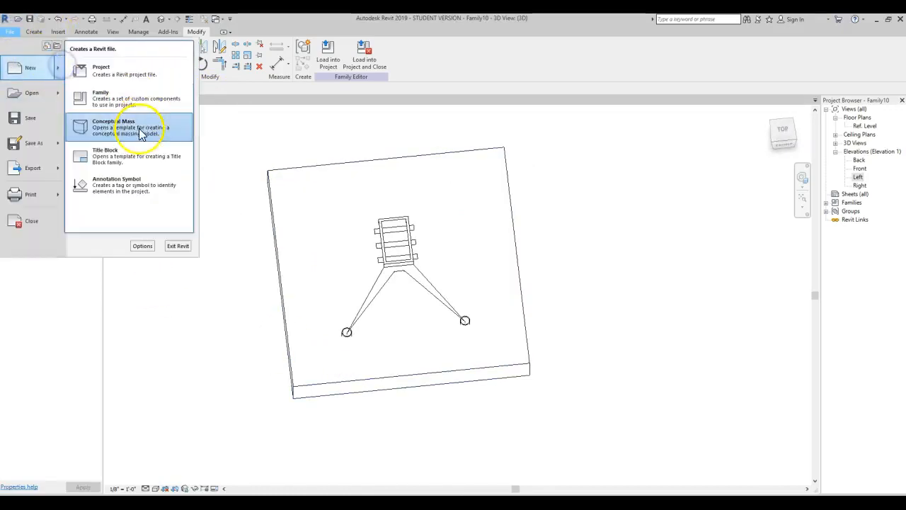
pyautogui.click(139, 96)
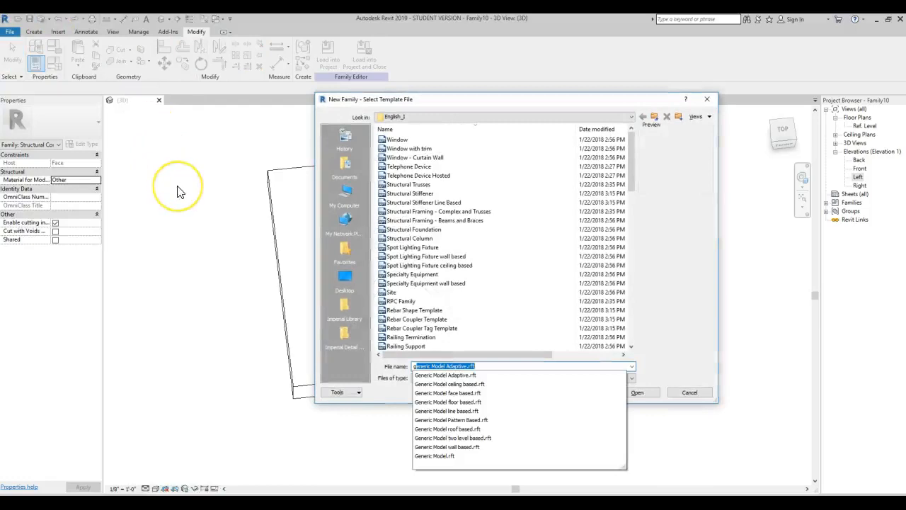
pyautogui.press('Return')
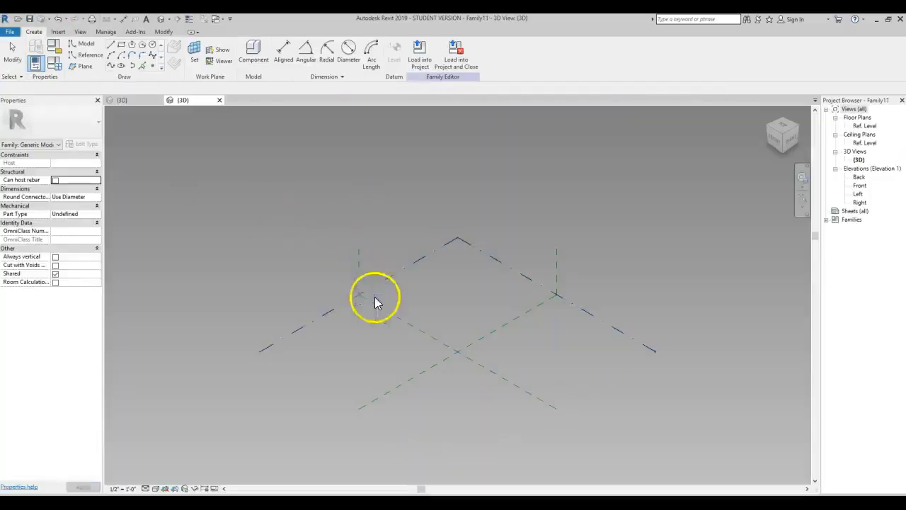
# Step: Place three reference points in a triangle around the reference planes' intersection on the Ref. Level
pyautogui.scroll(4, 374, 294)
pyautogui.click(153, 65)
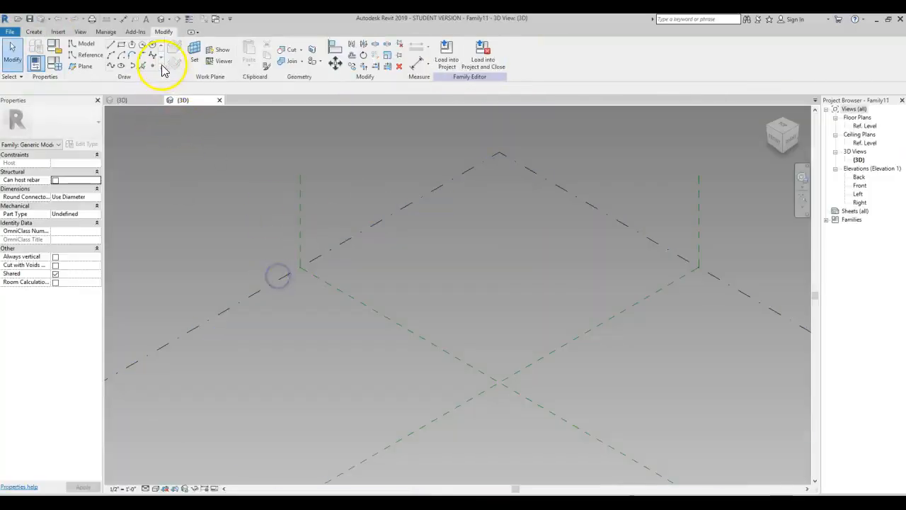
pyautogui.click(457, 384)
pyautogui.click(509, 346)
pyautogui.click(557, 377)
pyautogui.press('Escape')
pyautogui.press('Escape')
# Step: Make all three reference points adaptive
pyautogui.scroll(3, 557, 376)
pyautogui.moveTo(319, 240); pyautogui.dragTo(647, 461)
pyautogui.click(492, 53)
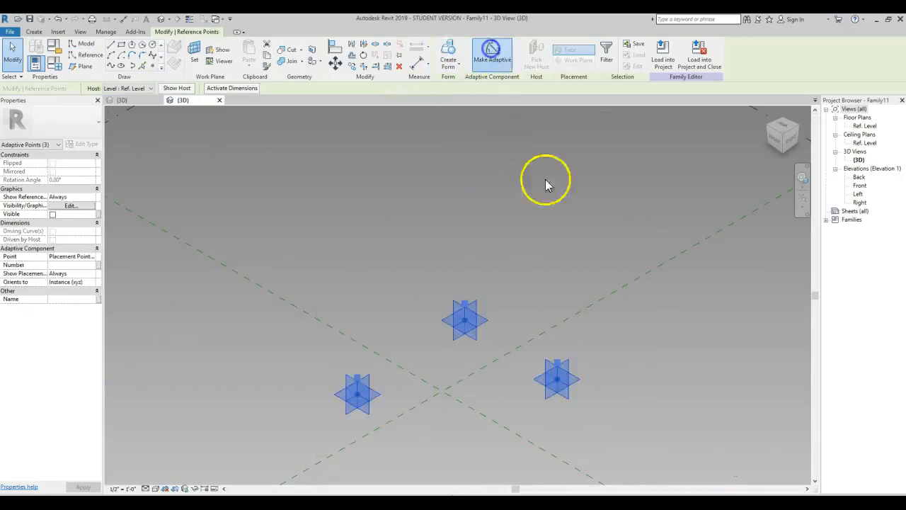
pyautogui.click(540, 206)
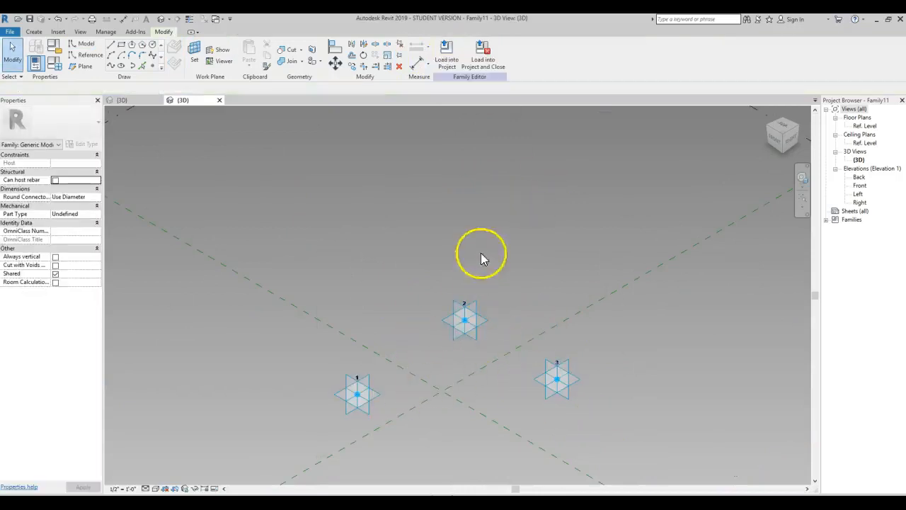
# Step: Draw a reference line with 3D snapping from adaptive point 1 to adaptive point 2
pyautogui.click(99, 54)
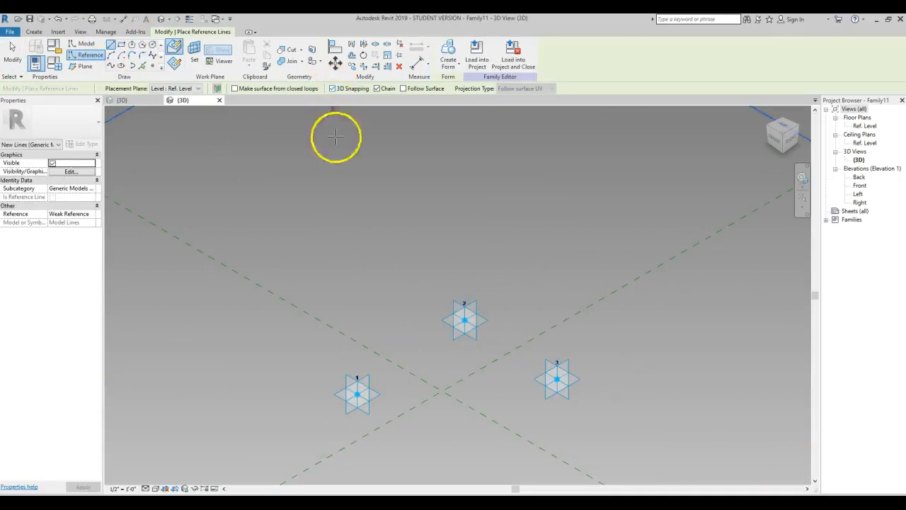
pyautogui.click(354, 394)
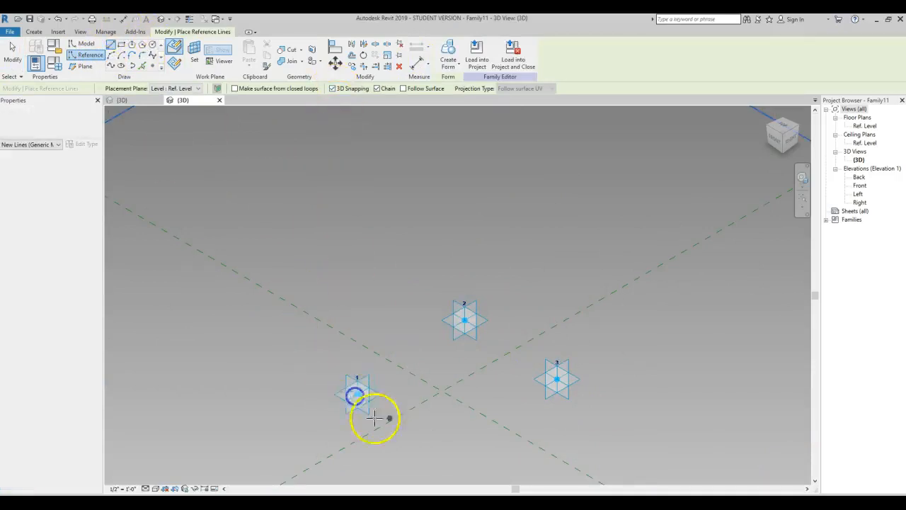
pyautogui.click(463, 320)
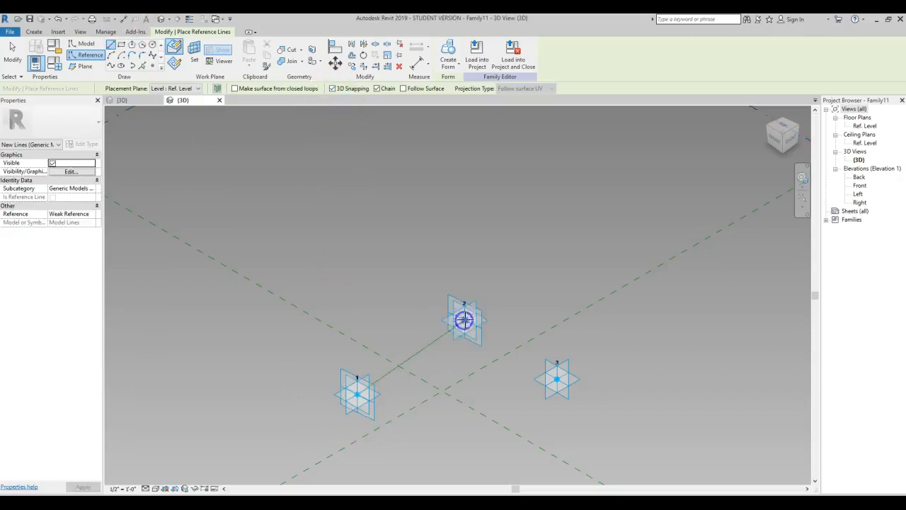
pyautogui.press('Escape')
pyautogui.press('Escape')
# Step: Place four reference points along the reference line between adaptive points 1 and 2
pyautogui.scroll(3, 425, 377)
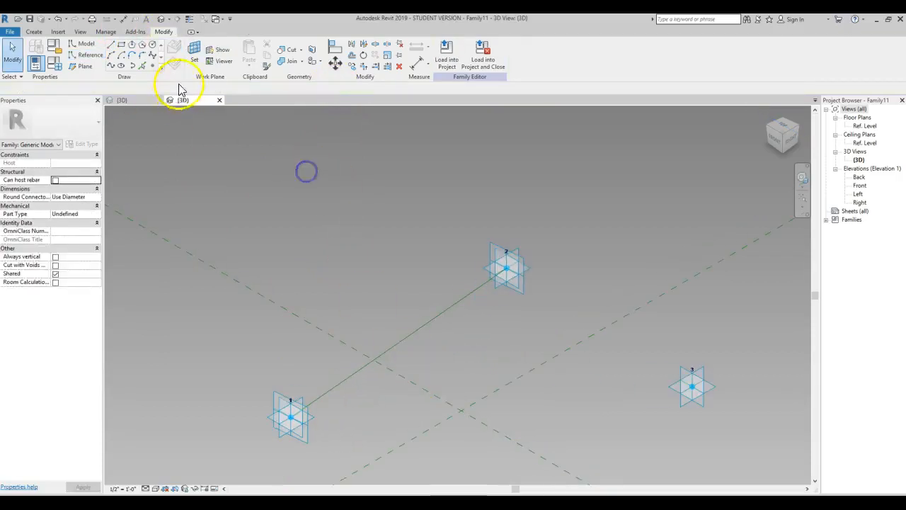
pyautogui.click(154, 67)
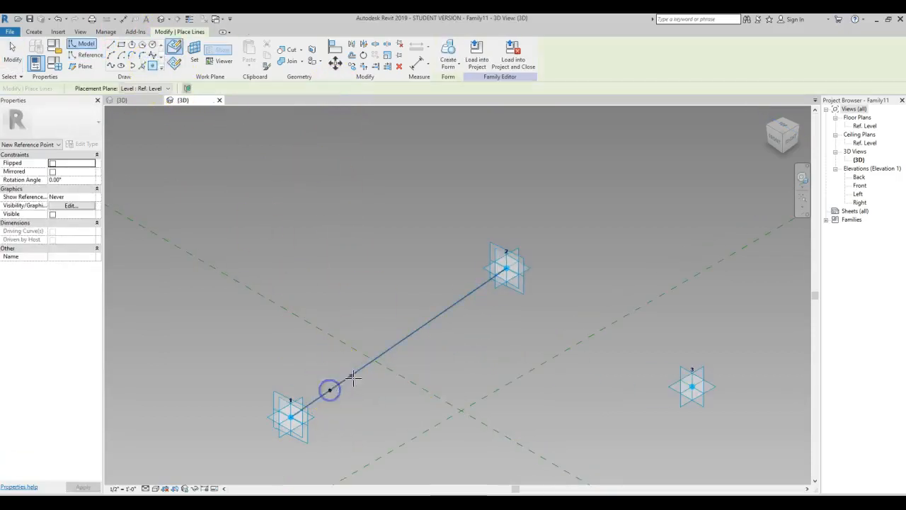
pyautogui.click(364, 366)
pyautogui.click(402, 340)
pyautogui.click(467, 296)
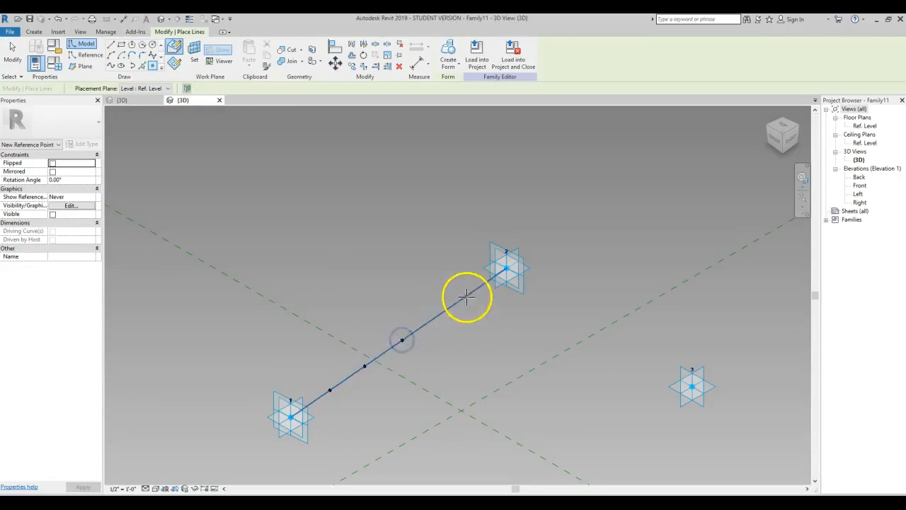
pyautogui.press('Escape')
pyautogui.press('Escape')
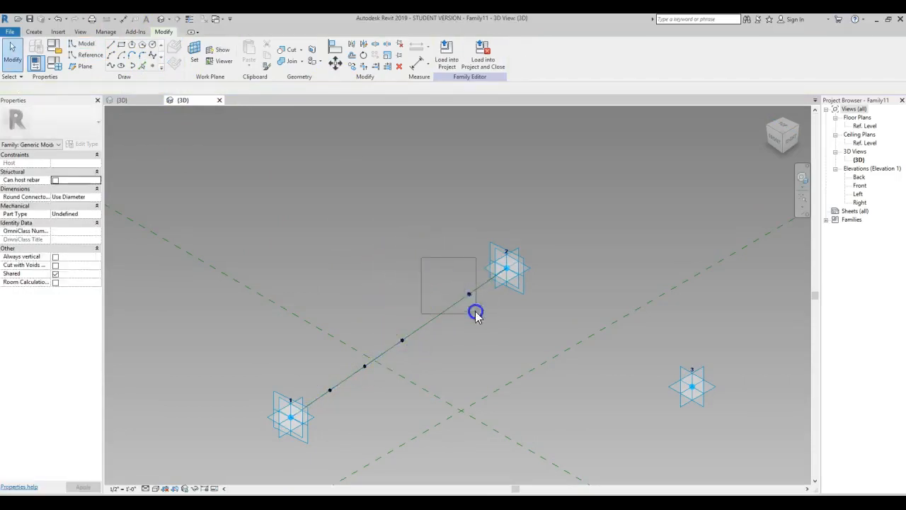
# Step: Set the normalized curve parameter of the two middle reference points on the line to 0.33
pyautogui.click(473, 302)
pyautogui.click(404, 318)
pyautogui.moveTo(385, 296); pyautogui.dragTo(436, 372)
pyautogui.click(392, 332)
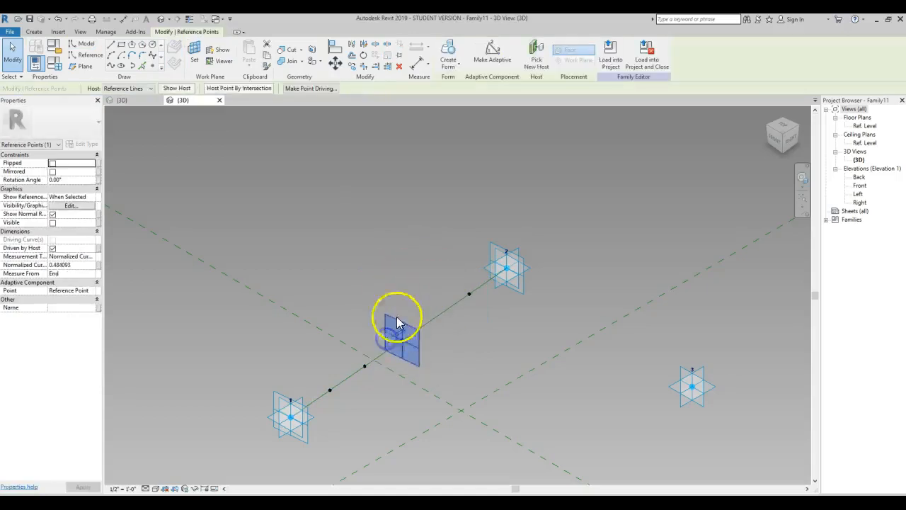
pyautogui.click(347, 324)
pyautogui.moveTo(347, 321); pyautogui.dragTo(395, 411)
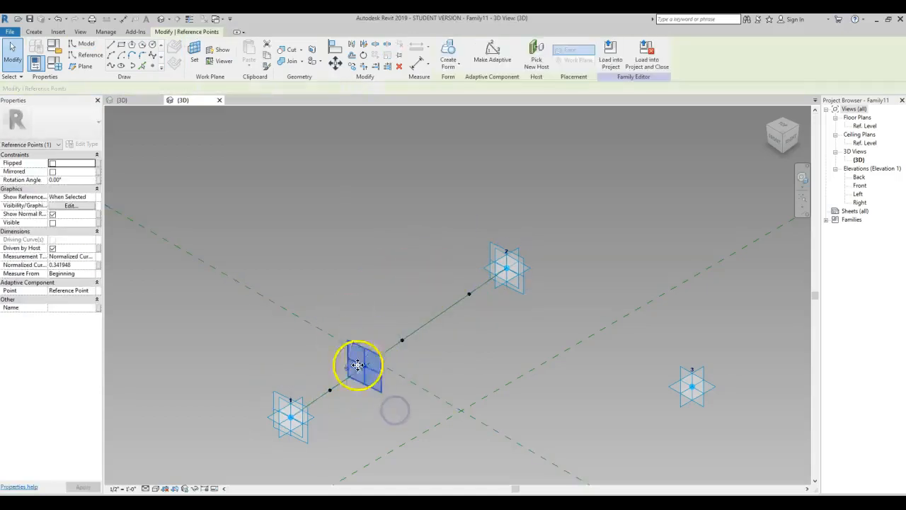
pyautogui.click(306, 373)
pyautogui.moveTo(354, 348); pyautogui.dragTo(404, 359)
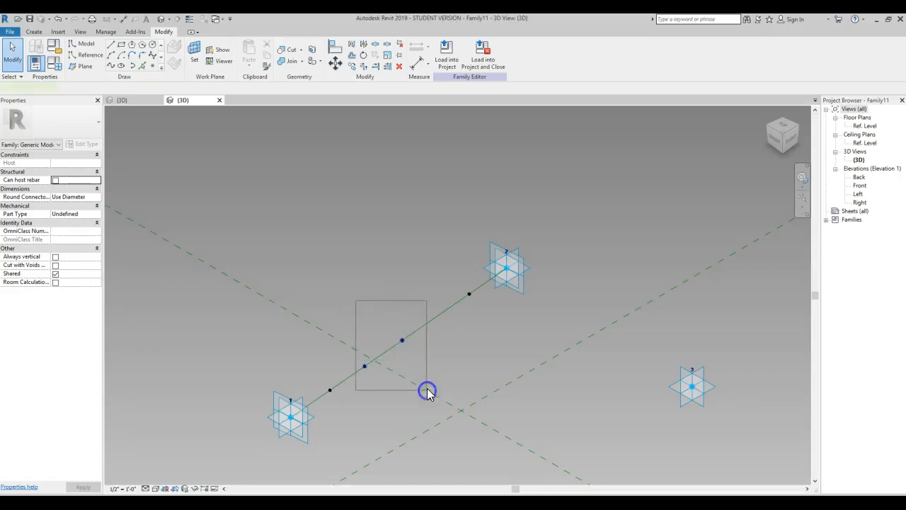
pyautogui.moveTo(427, 390); pyautogui.dragTo(427, 390)
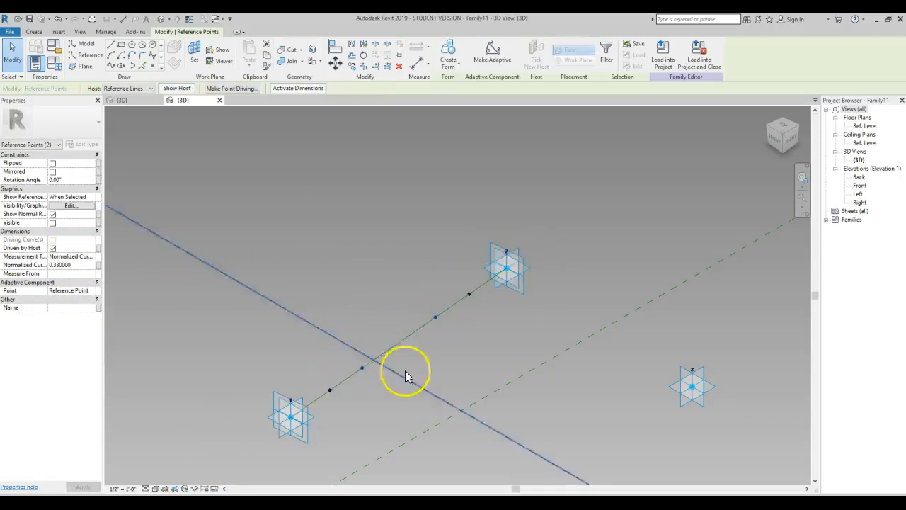
# Step: Set the normalized curve parameter of the two outer reference points on the line to 0.1
pyautogui.click(482, 350)
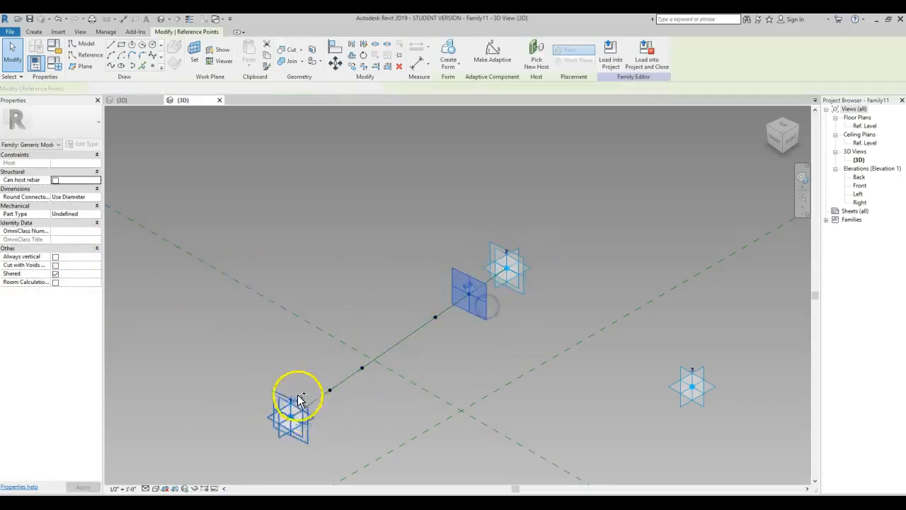
pyautogui.click(330, 390)
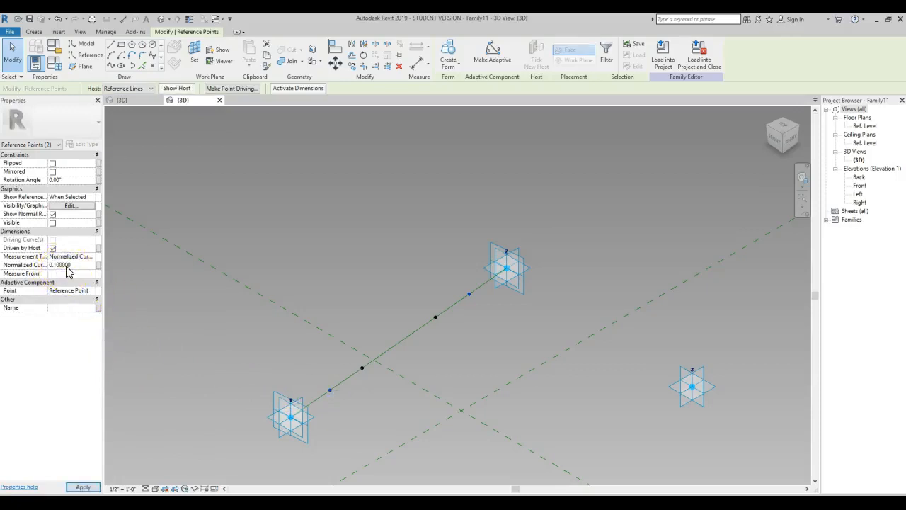
pyautogui.click(495, 358)
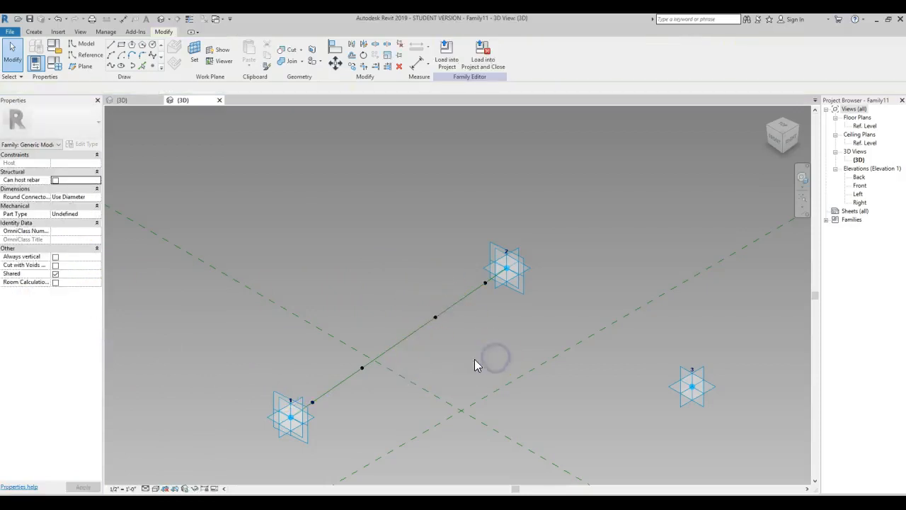
# Step: Raise adaptive point 2 vertically so the reference line from adaptive point 1 slopes upward
pyautogui.click(522, 256)
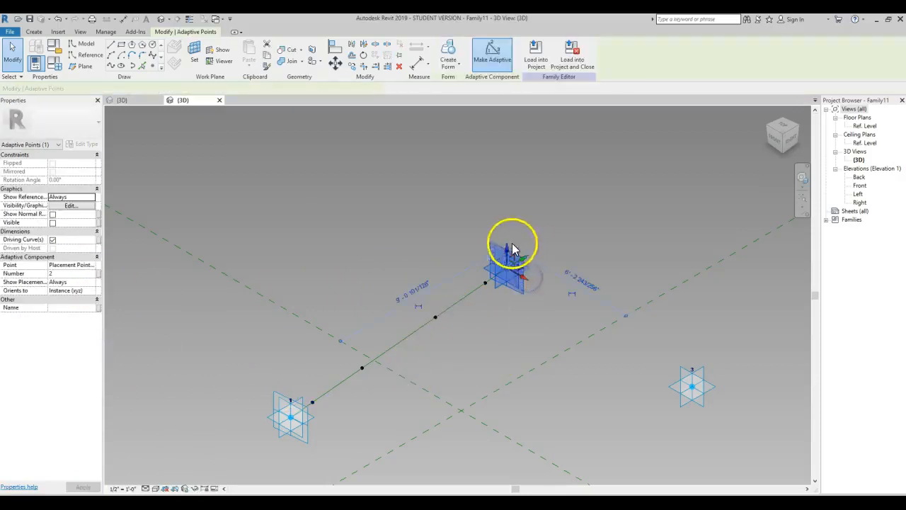
pyautogui.click(507, 249)
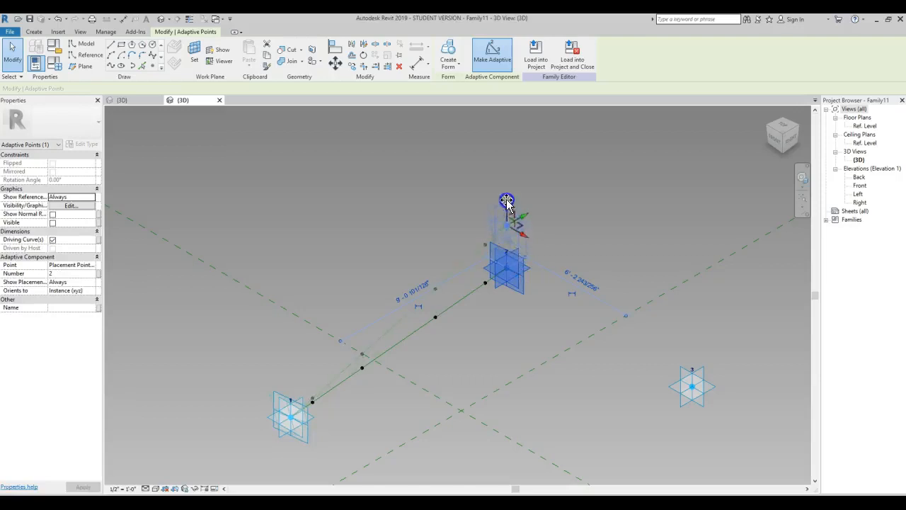
pyautogui.moveTo(507, 201); pyautogui.dragTo(507, 201)
pyautogui.click(579, 216)
pyautogui.scroll(2, 409, 326)
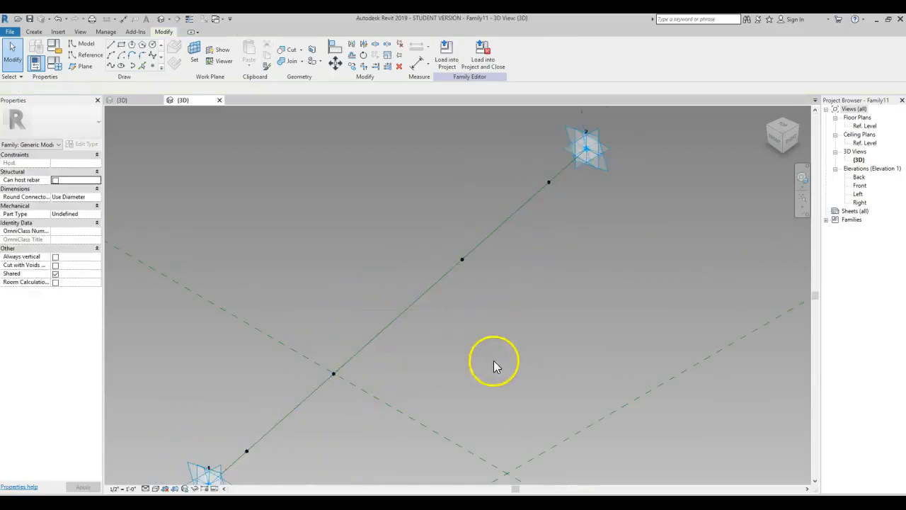
pyautogui.scroll(-2, 493, 361)
pyautogui.keyDown('shift'); pyautogui.moveTo(492, 360); pyautogui.dragTo(481, 291, button='middle'); pyautogui.keyUp('shift')
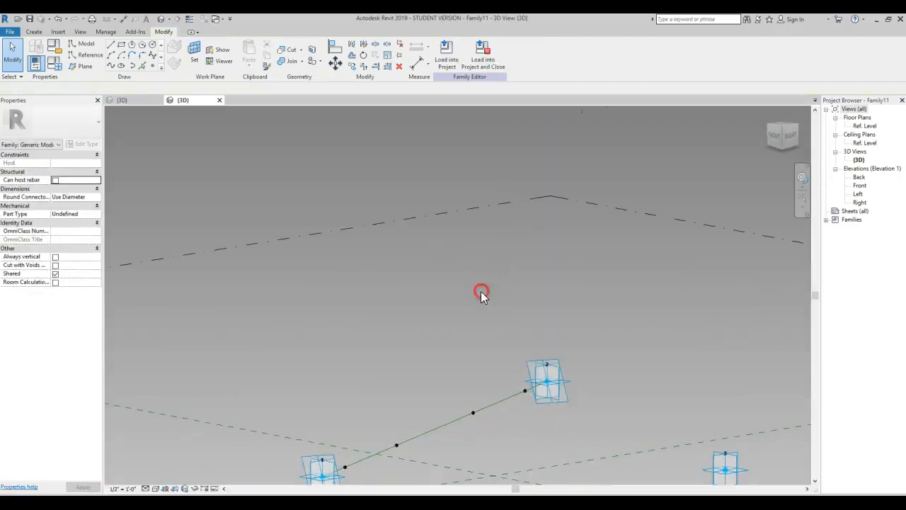
pyautogui.scroll(-2, 472, 295)
pyautogui.scroll(2, 477, 360)
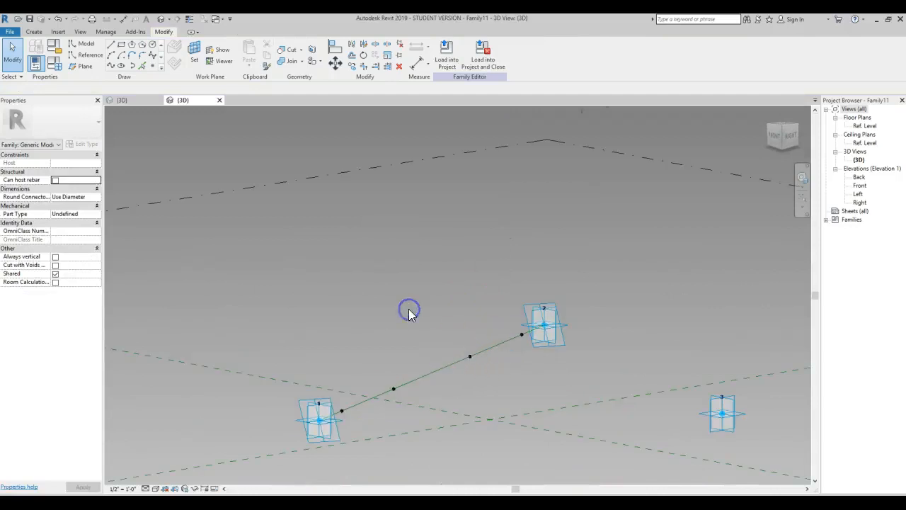
# Step: Load the structural connection family Family10 into the adaptive family Family11
pyautogui.hotkey('ctrl', 'Tab')
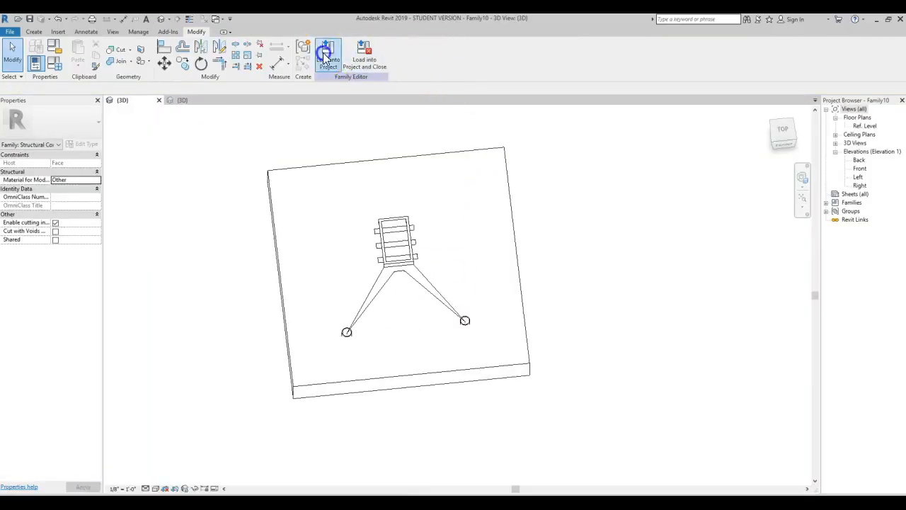
pyautogui.click(325, 53)
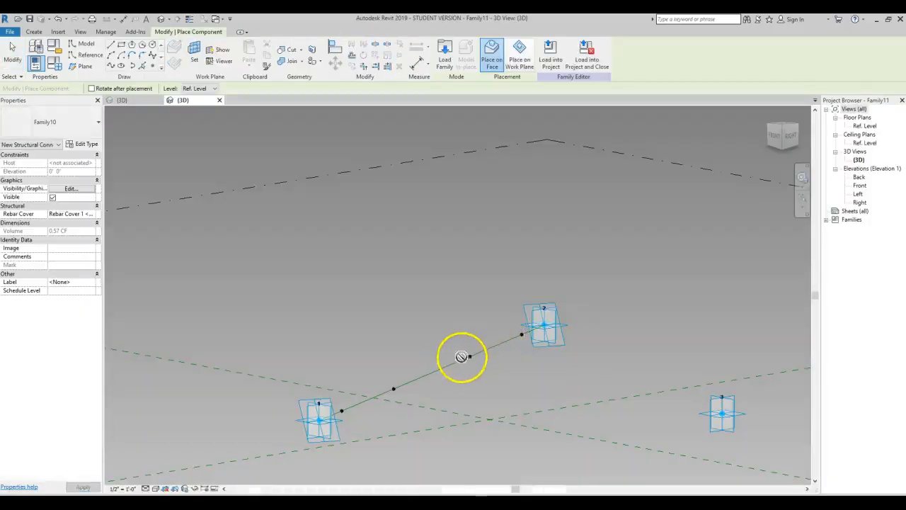
pyautogui.keyDown('shift'); pyautogui.moveTo(437, 348); pyautogui.dragTo(309, 341, button='middle'); pyautogui.keyUp('shift')
pyautogui.keyDown('shift'); pyautogui.moveTo(450, 374); pyautogui.dragTo(505, 431, button='middle'); pyautogui.keyUp('shift')
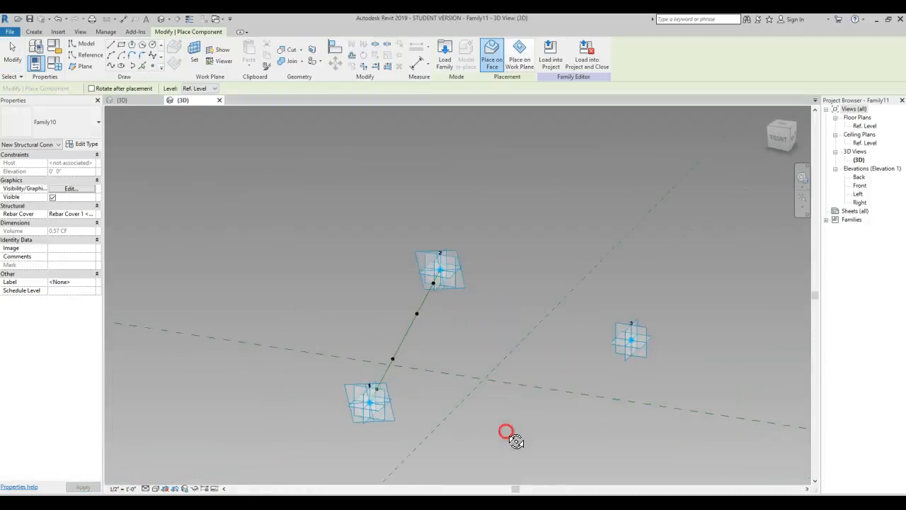
pyautogui.keyDown('shift'); pyautogui.moveTo(431, 297); pyautogui.dragTo(543, 364, button='middle'); pyautogui.keyUp('shift')
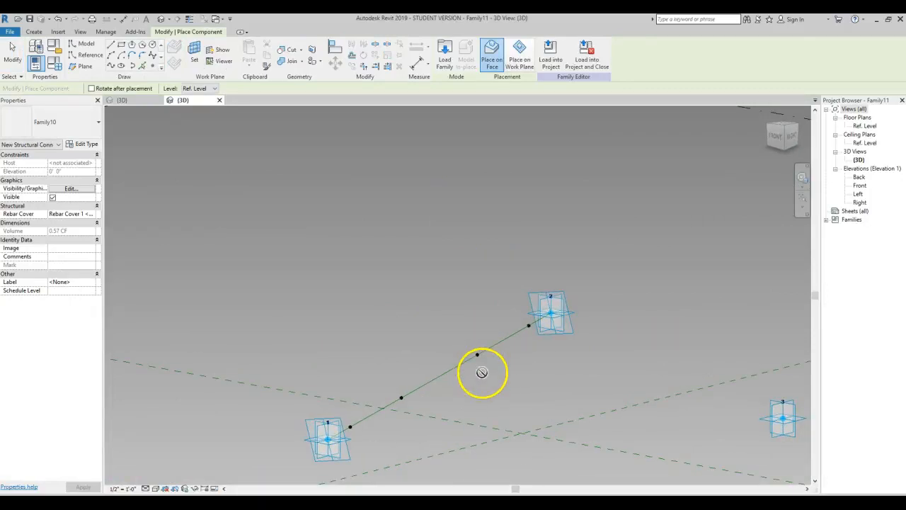
pyautogui.press('Escape')
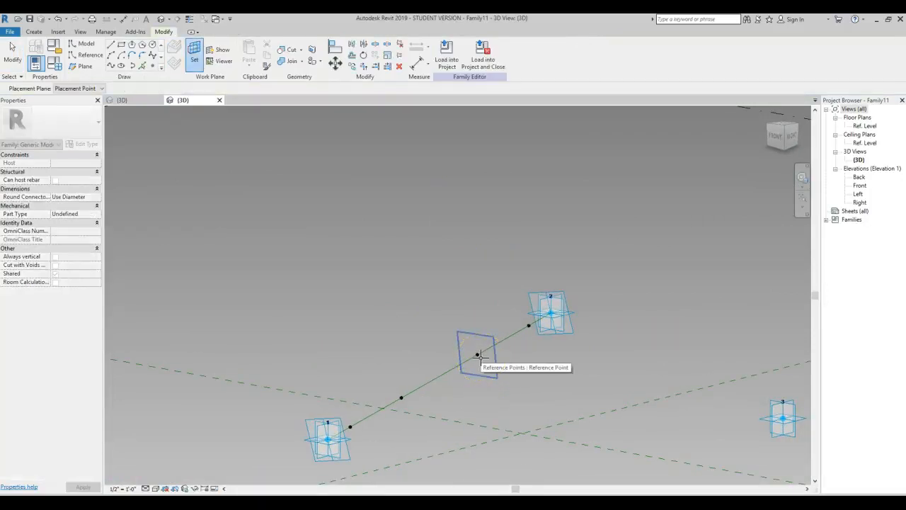
# Step: Place a Family10 component on the work plane of the middle reference point closer to adaptive point 2
pyautogui.press('c')
pyautogui.press('m')
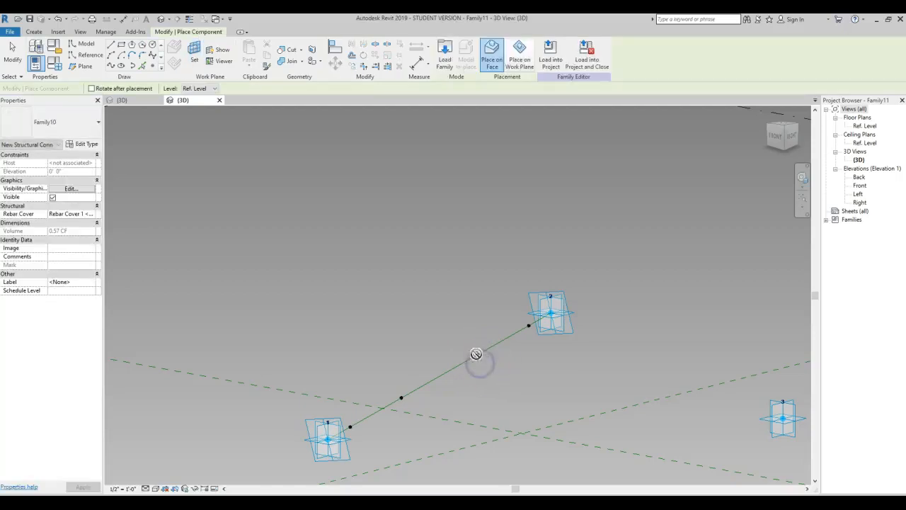
pyautogui.click(520, 54)
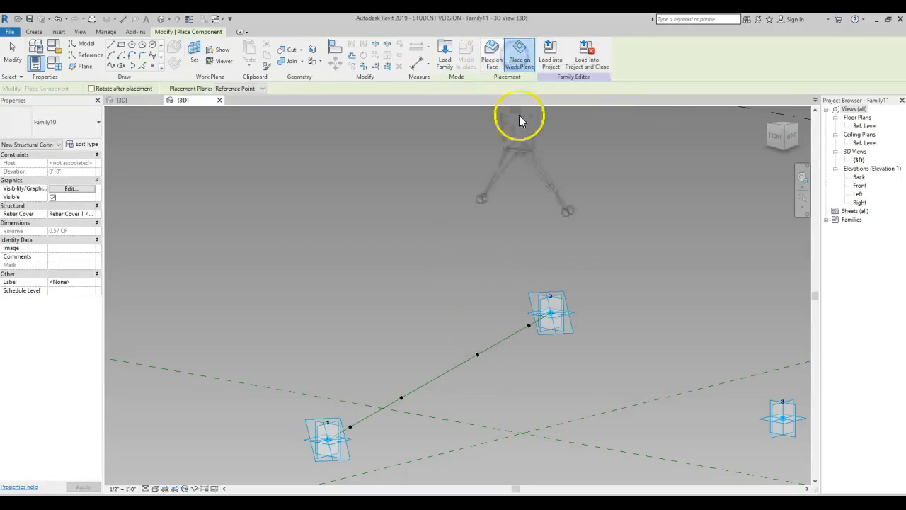
pyautogui.click(478, 353)
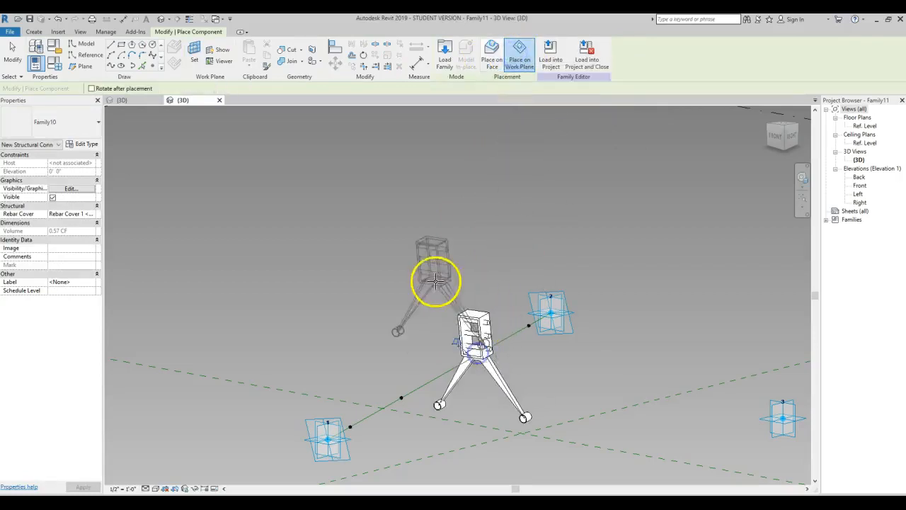
pyautogui.press('Escape')
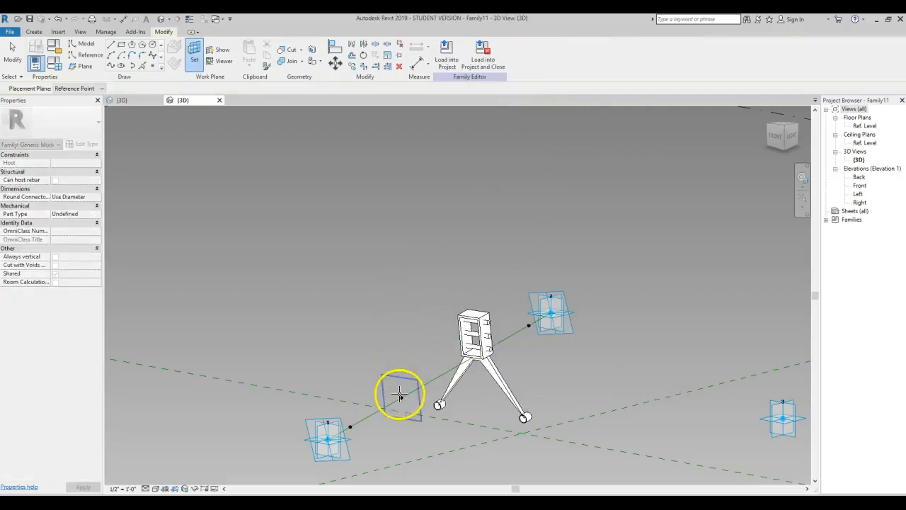
# Step: Place a Family10 component on the work plane of the middle reference point closer to adaptive point 1
pyautogui.click(399, 391)
pyautogui.click(517, 56)
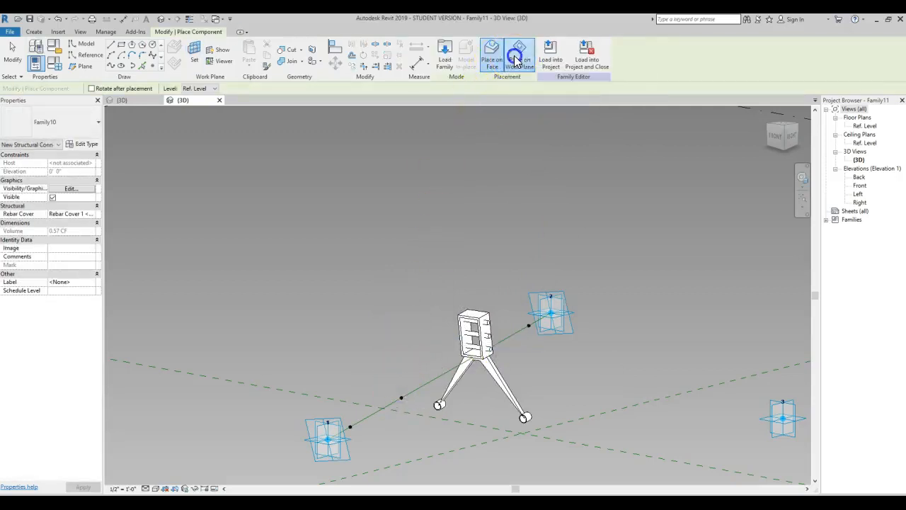
pyautogui.click(400, 399)
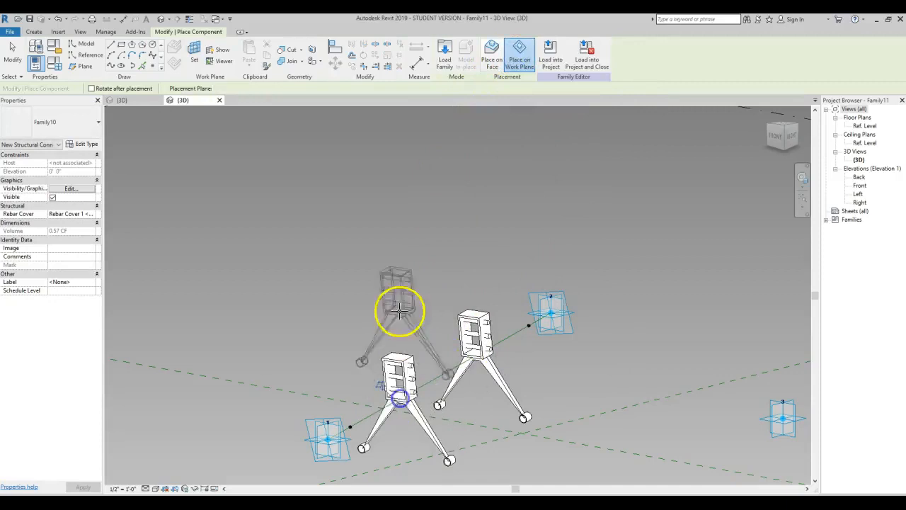
pyautogui.press('Escape')
pyautogui.press('Escape')
pyautogui.keyDown('shift'); pyautogui.moveTo(423, 259); pyautogui.dragTo(492, 319, button='middle'); pyautogui.keyUp('shift')
pyautogui.scroll(3, 490, 304)
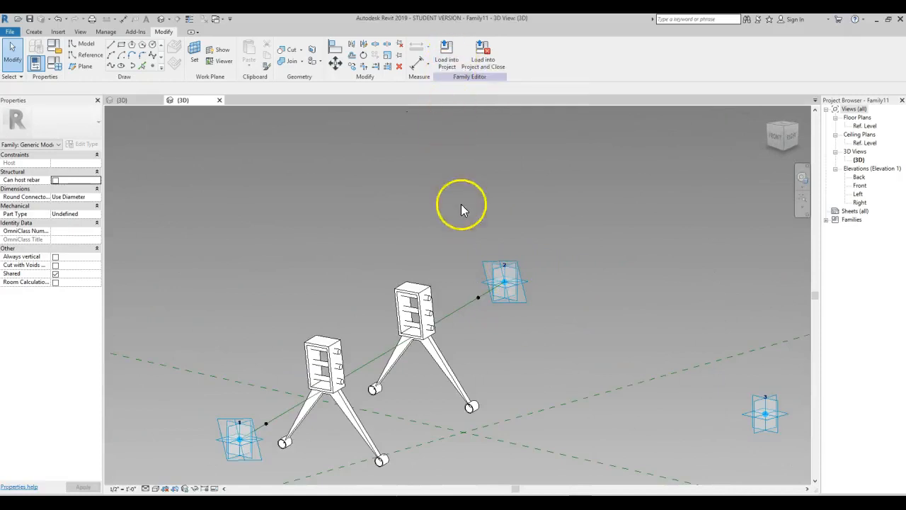
# Step: Place a Family10 component on the work plane of the outer reference point next to adaptive point 2
pyautogui.click(827, 220)
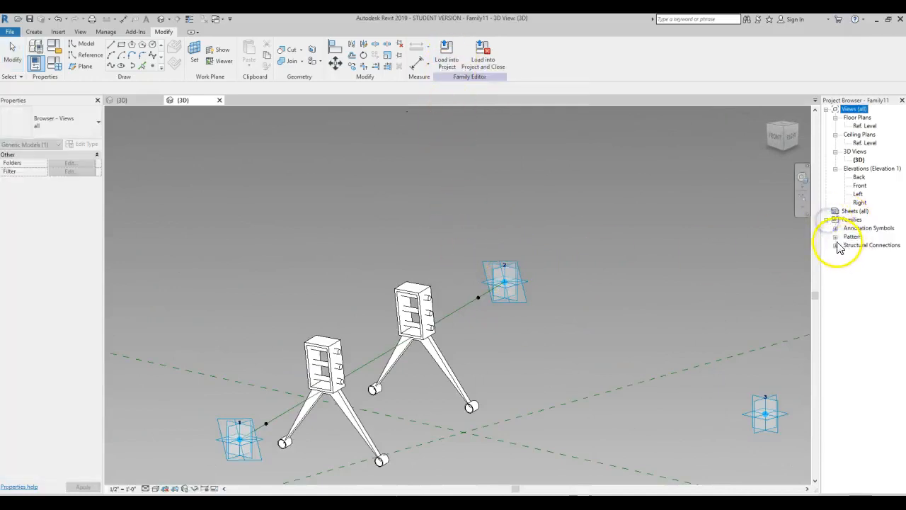
pyautogui.moveTo(873, 268); pyautogui.dragTo(475, 308)
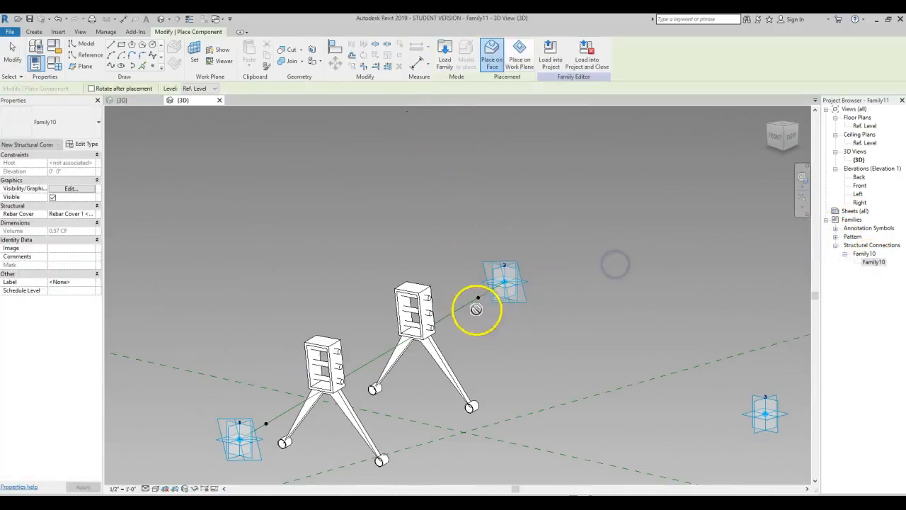
pyautogui.click(519, 50)
pyautogui.press('Escape')
pyautogui.click(477, 298)
pyautogui.click(525, 59)
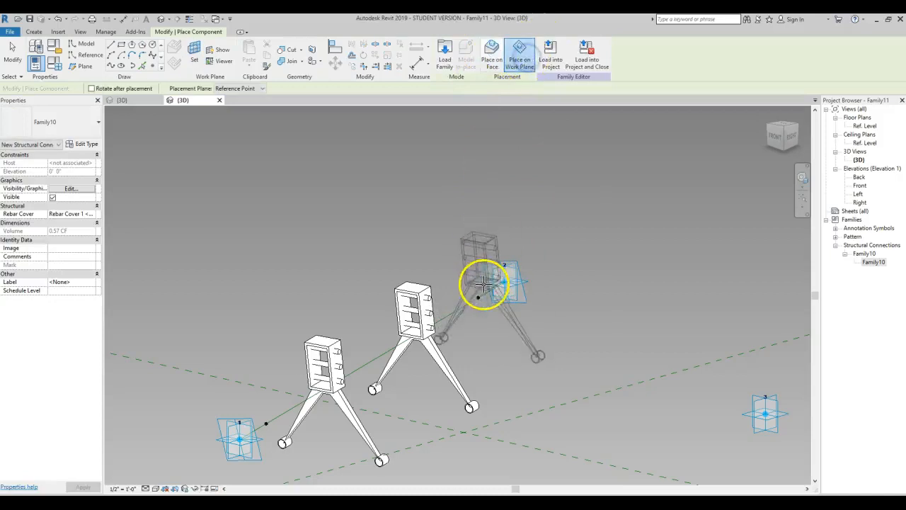
pyautogui.click(477, 295)
# Step: Place a Family10 component on the work plane of the outer reference point next to adaptive point 1
pyautogui.scroll(-5, 526, 188)
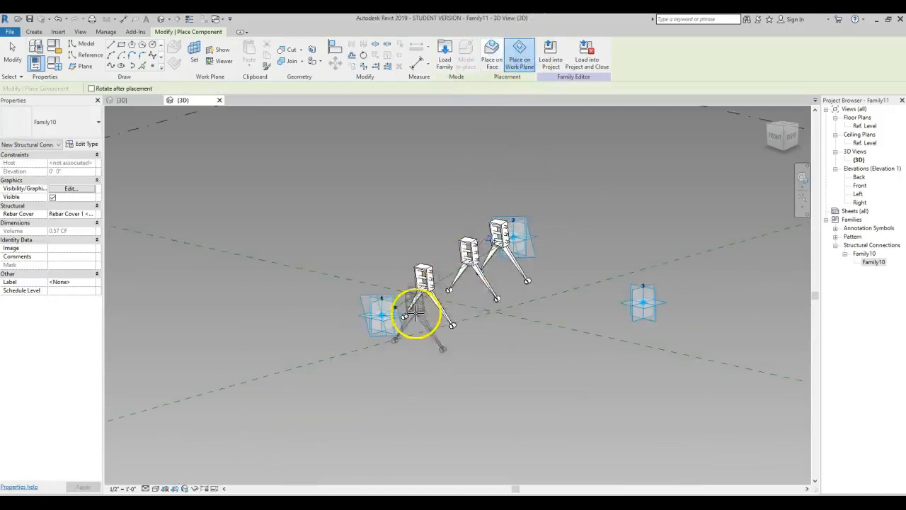
pyautogui.scroll(5, 415, 313)
pyautogui.press('w')
pyautogui.press('p')
pyautogui.click(358, 298)
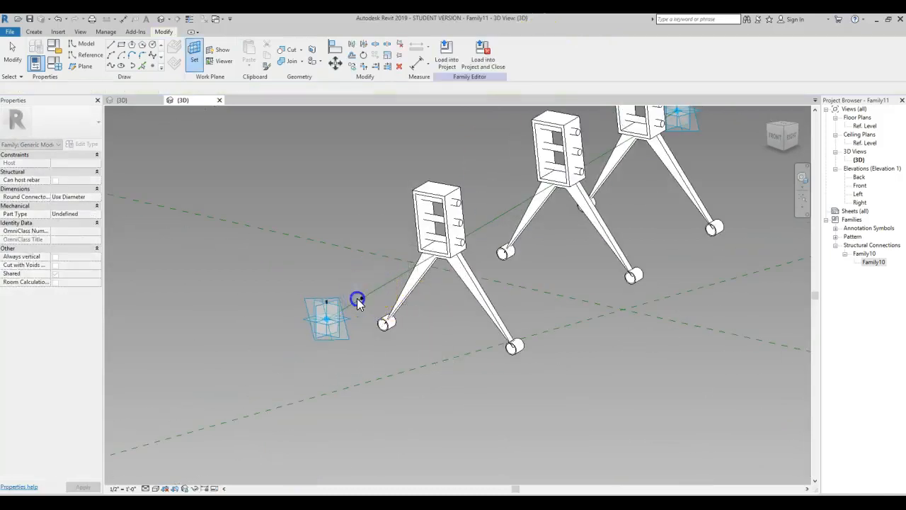
pyautogui.click(520, 59)
pyautogui.click(361, 301)
pyautogui.press('Escape')
pyautogui.press('Escape')
pyautogui.scroll(-4, 412, 248)
pyautogui.keyDown('shift'); pyautogui.moveTo(507, 305); pyautogui.dragTo(583, 320, button='middle'); pyautogui.keyUp('shift')
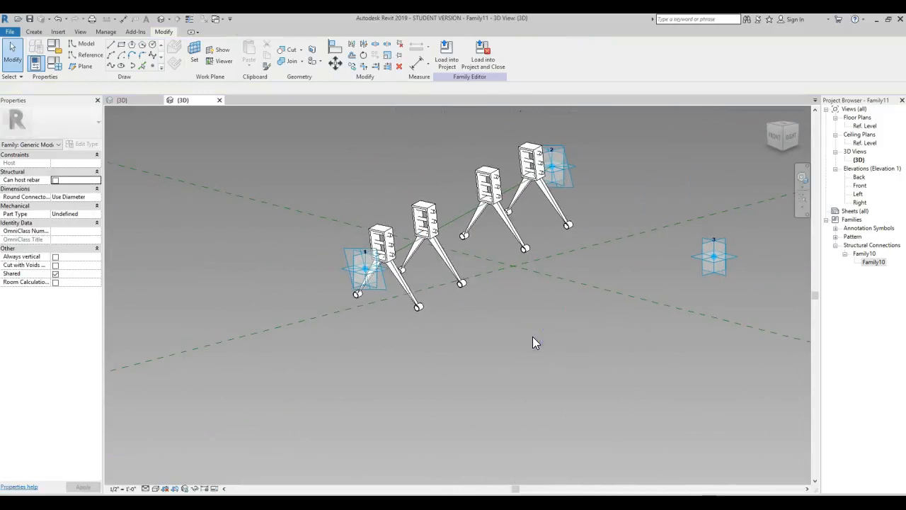
# Step: Open the placed connection family for editing and select only the leg extrusion and its two end cylinders
pyautogui.doubleClick(522, 243)
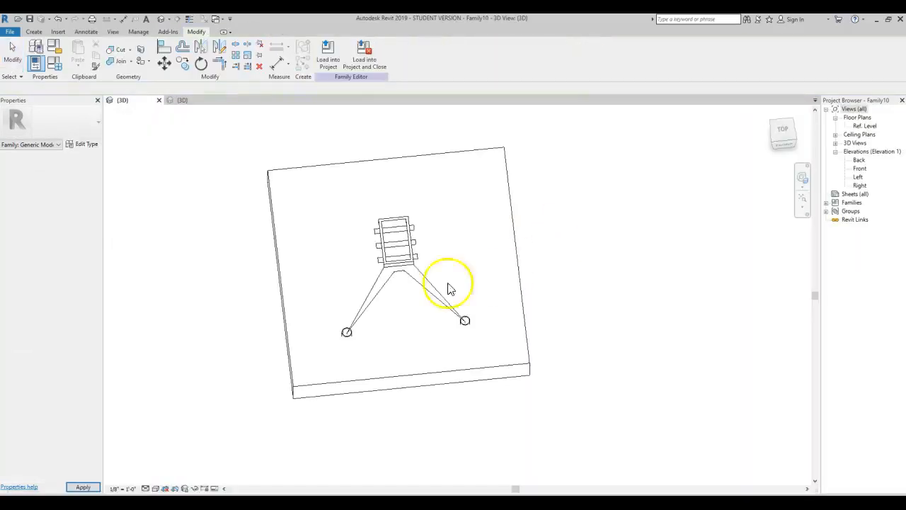
pyautogui.click(433, 296)
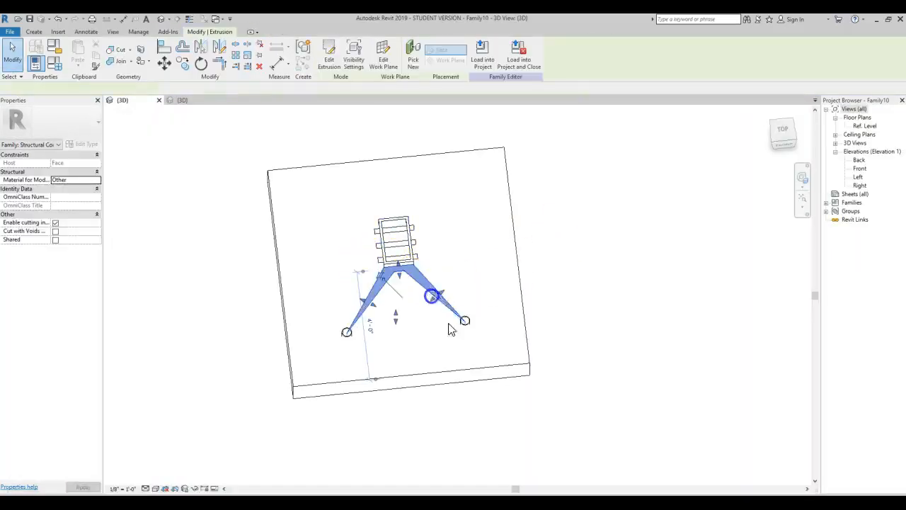
pyautogui.click(593, 339)
pyautogui.moveTo(512, 334)
pyautogui.keyDown('shift'); pyautogui.mouseDown(button='middle')
pyautogui.moveTo(464, 348)
pyautogui.moveTo(446, 333)
pyautogui.mouseUp(button='middle'); pyautogui.keyUp('shift')
pyautogui.click(421, 304)
pyautogui.click(475, 383)
pyautogui.moveTo(519, 388); pyautogui.dragTo(321, 336)
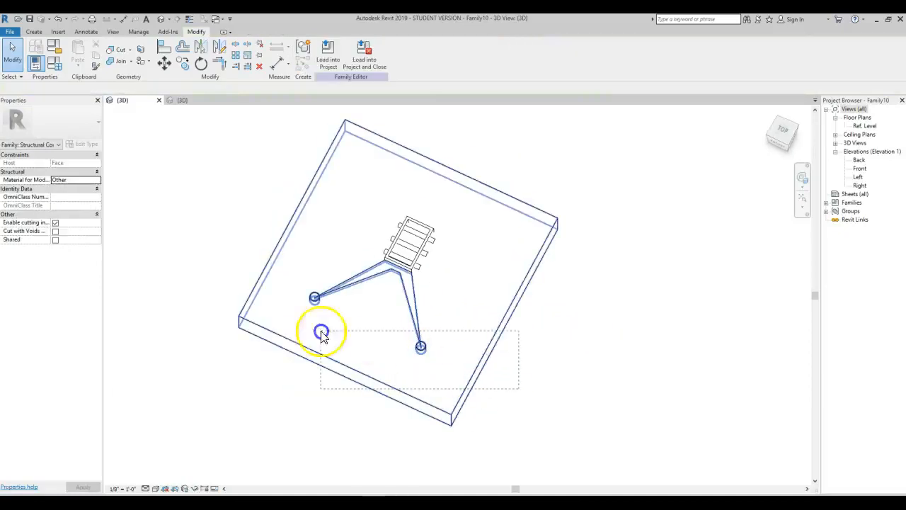
pyautogui.moveTo(278, 303); pyautogui.dragTo(277, 303)
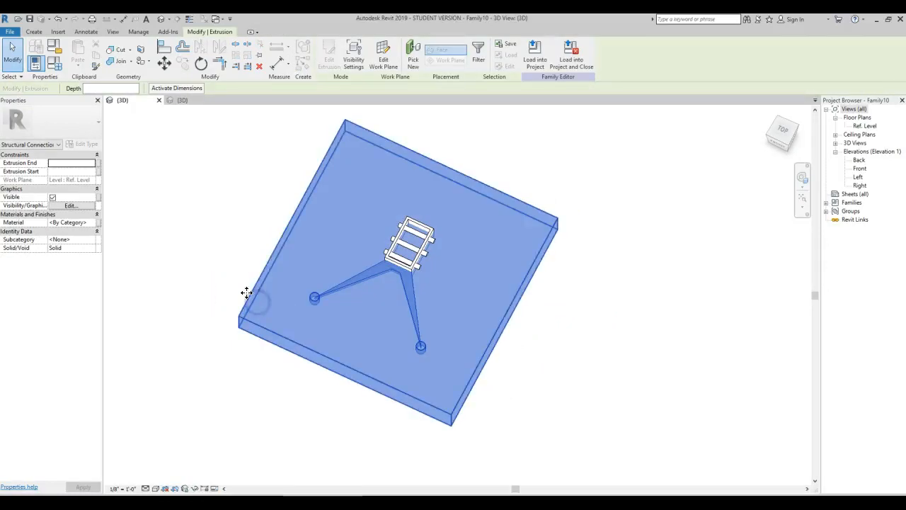
pyautogui.click(249, 292)
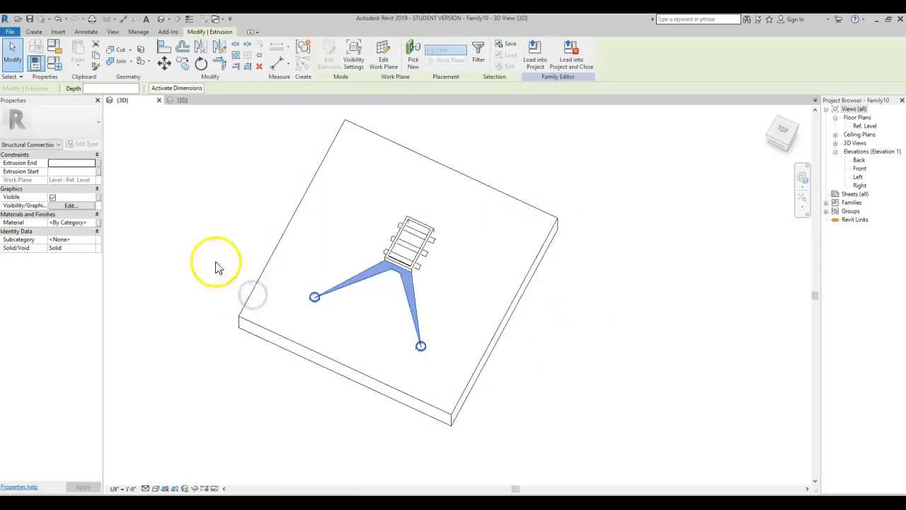
pyautogui.keyDown('shift'); pyautogui.moveTo(373, 313); pyautogui.dragTo(427, 390, button='middle'); pyautogui.keyUp('shift')
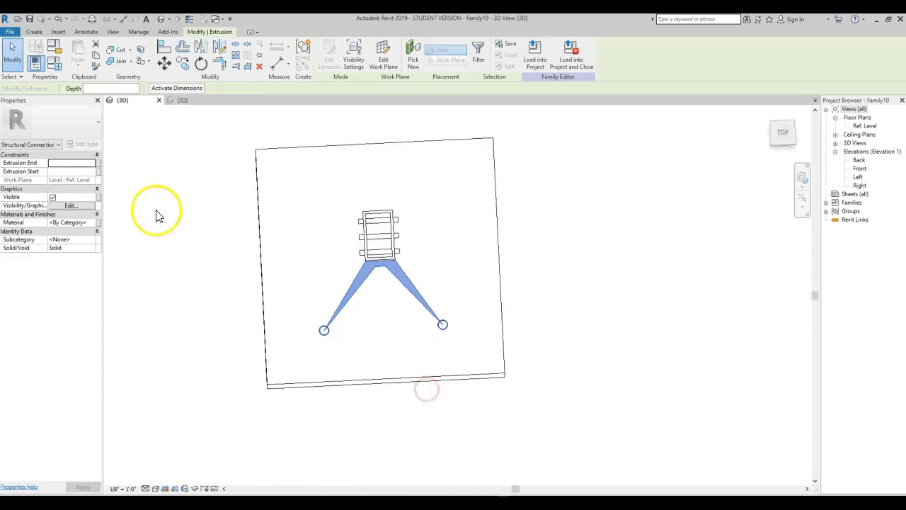
# Step: Associate the Visible property of the selected legs and cylinders with a new family parameter named OFF legs
pyautogui.click(98, 196)
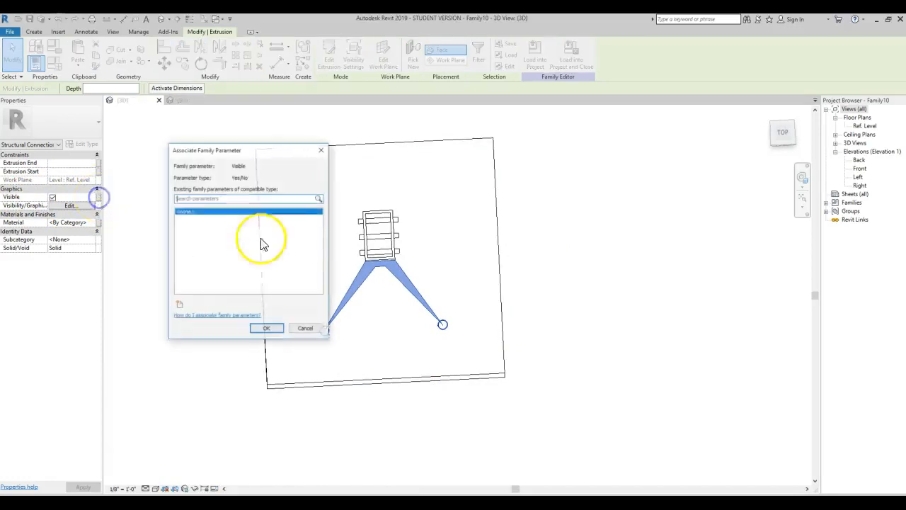
pyautogui.click(180, 304)
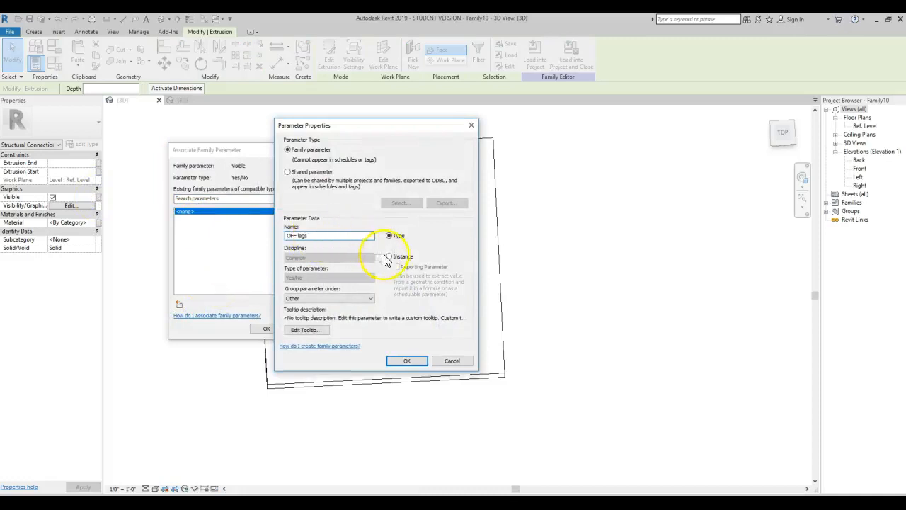
pyautogui.click(416, 364)
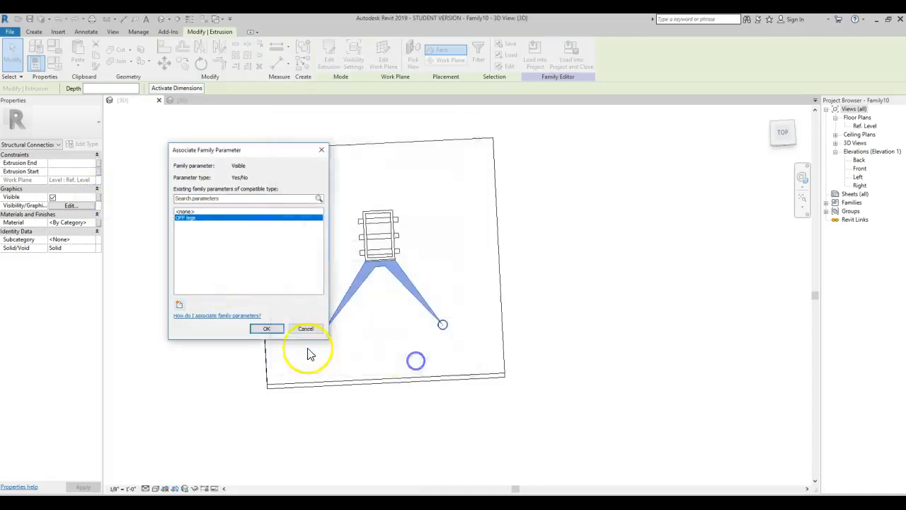
pyautogui.click(271, 326)
# Step: Start an extrusion in the Ref. Level plan and sketch concentric circles of 2" and 1 1/2" radius on the frame's right edge between two bars
pyautogui.scroll(3, 437, 232)
pyautogui.keyDown('shift'); pyautogui.moveTo(384, 275); pyautogui.dragTo(401, 318, button='middle'); pyautogui.keyUp('shift')
pyautogui.doubleClick(865, 125)
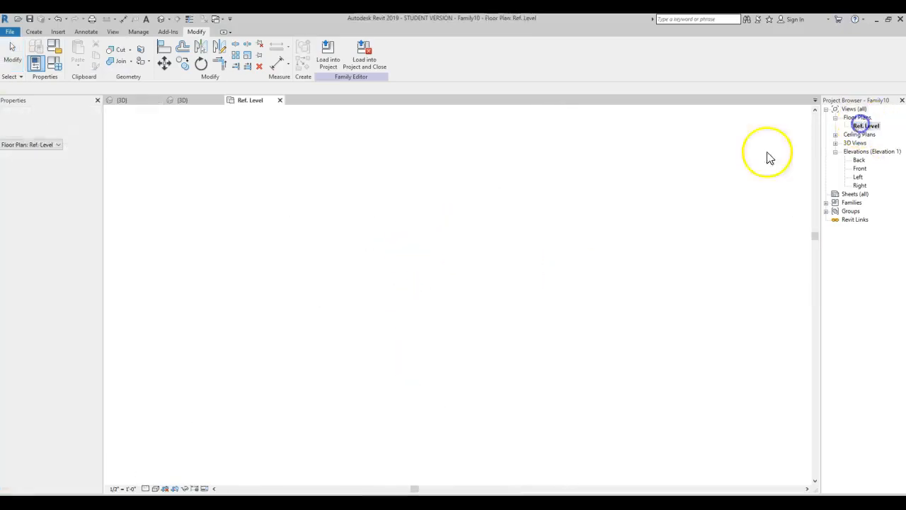
pyautogui.scroll(8, 485, 299)
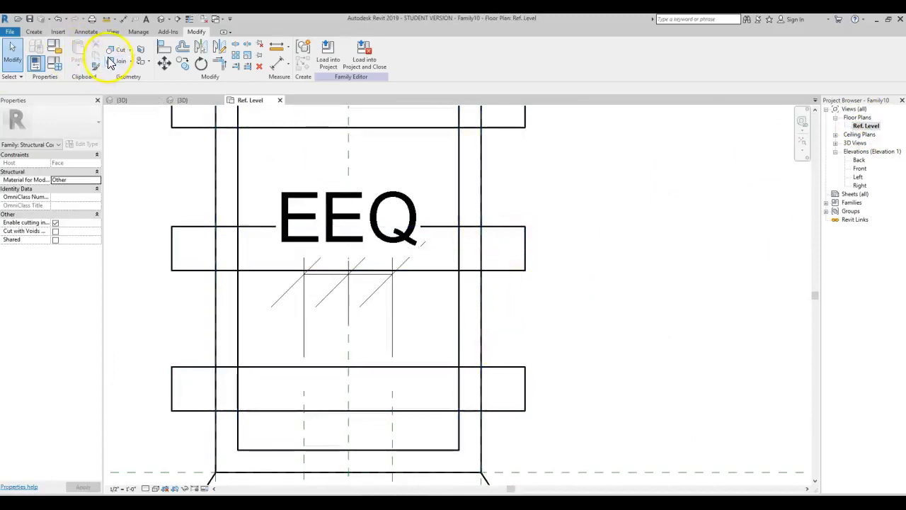
pyautogui.click(36, 31)
pyautogui.click(78, 53)
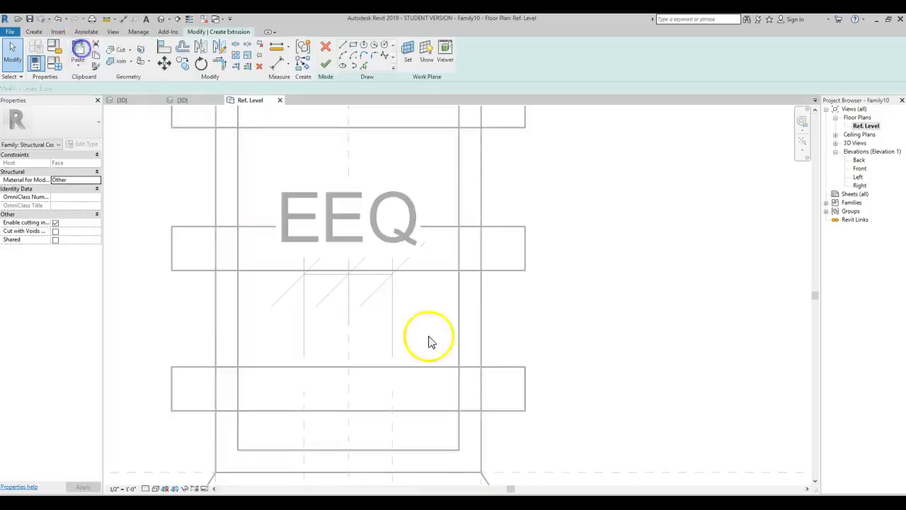
pyautogui.click(384, 45)
pyautogui.click(483, 319)
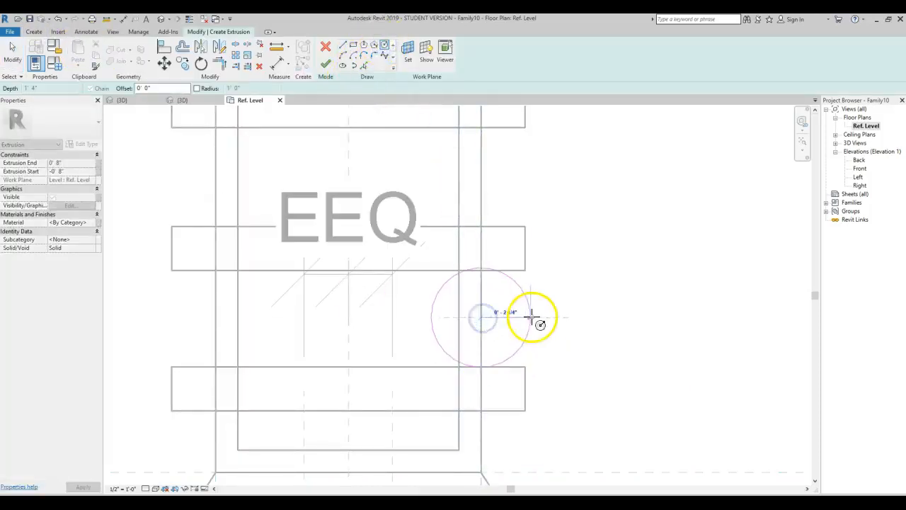
pyautogui.click(526, 317)
pyautogui.click(481, 317)
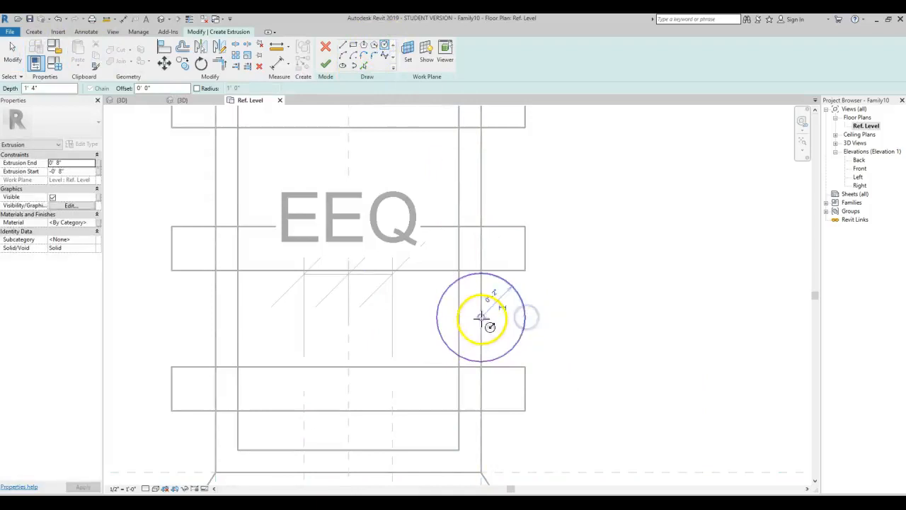
pyautogui.click(514, 321)
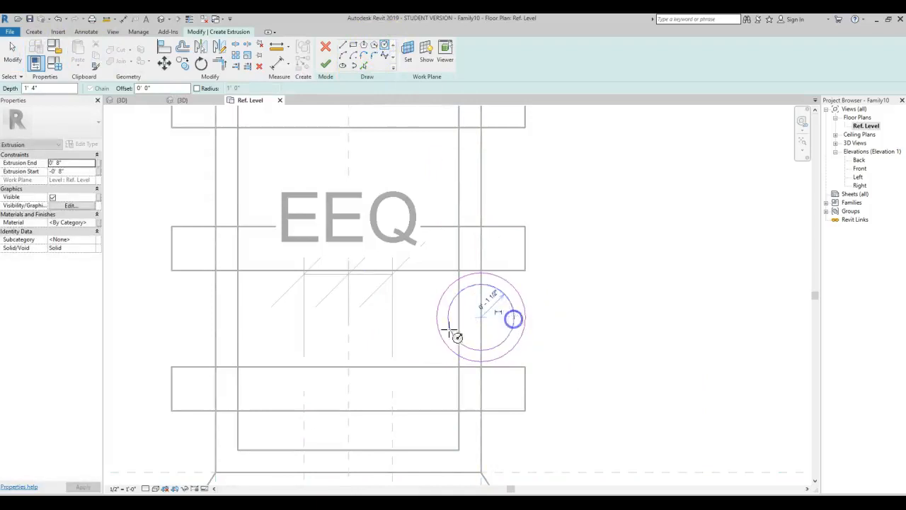
# Step: Sketch matching concentric circles of about 2" and 1 1/2" radius on the frame's left edge
pyautogui.click(215, 320)
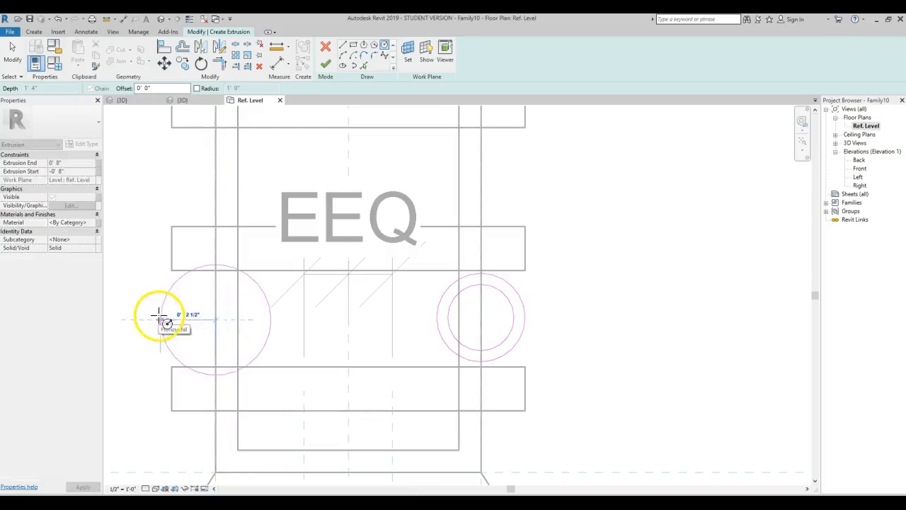
pyautogui.click(173, 316)
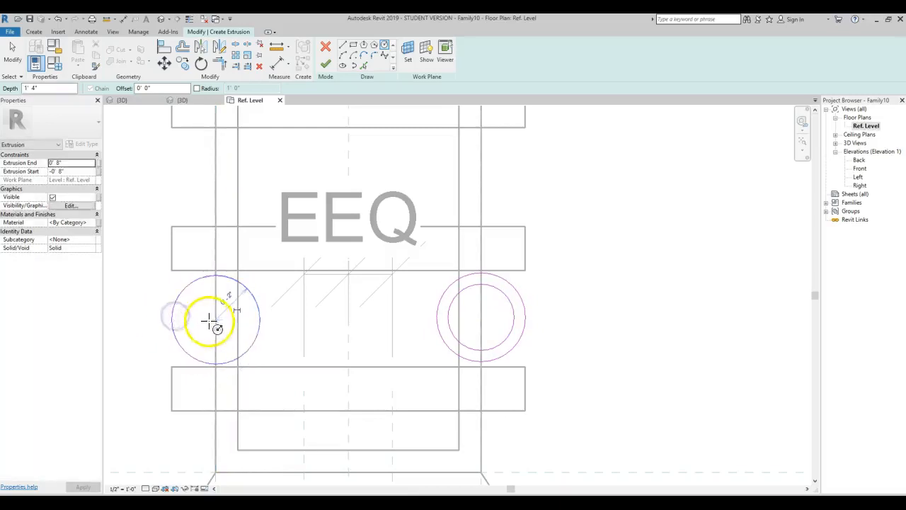
pyautogui.click(213, 320)
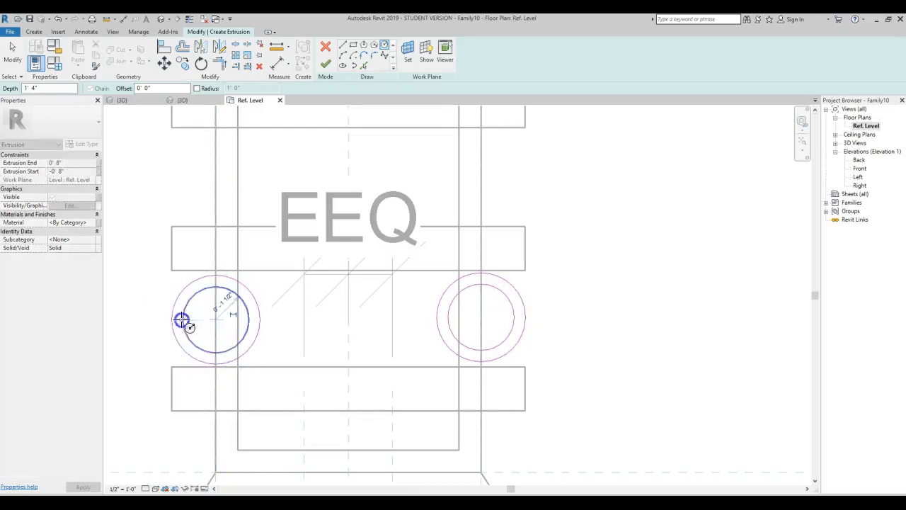
pyautogui.click(182, 320)
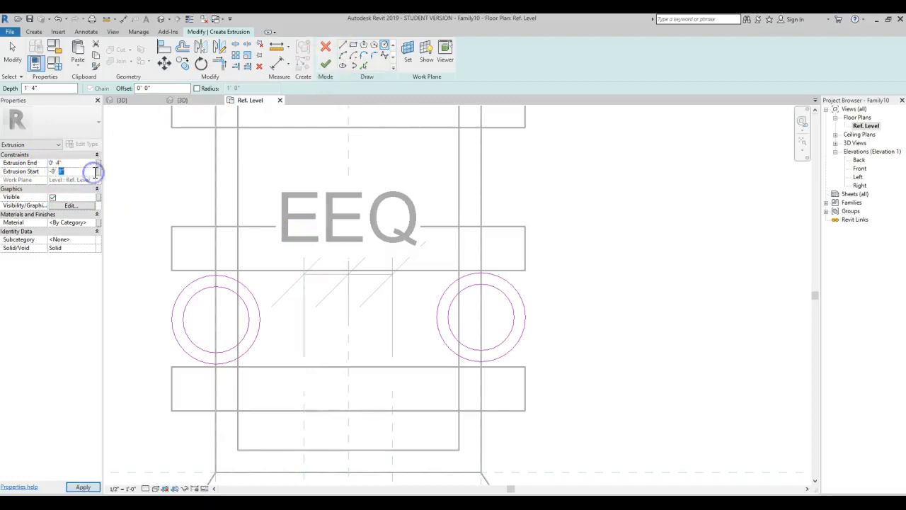
# Step: Set the extrusion end to 0' 4" and start to -0' 4", finish the ring extrusion and return to the 3D view
pyautogui.click(95, 172)
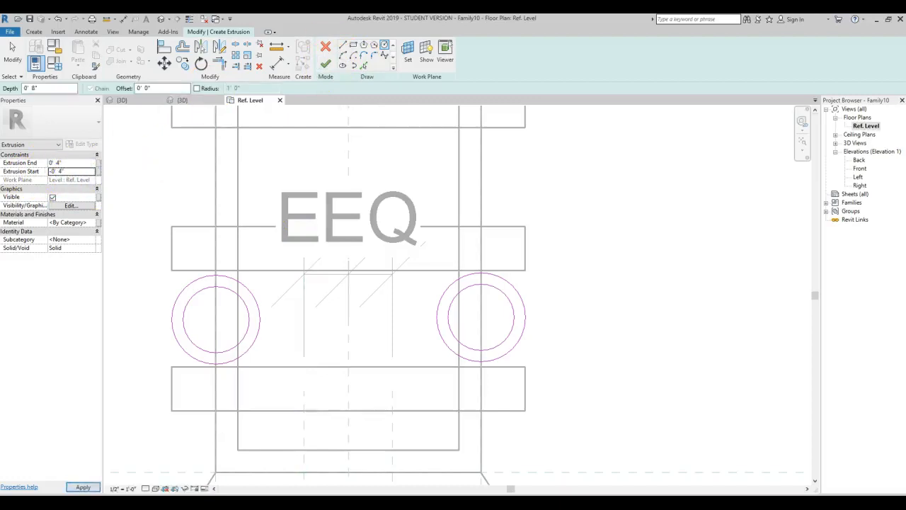
pyautogui.click(326, 63)
pyautogui.click(583, 330)
pyautogui.hotkey('ctrl', 'Tab')
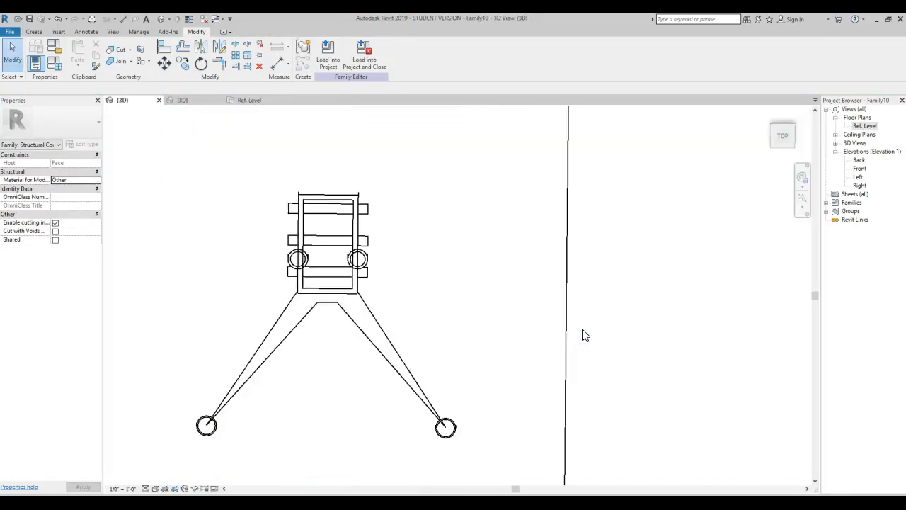
# Step: Set the two-ring extrusion's end to 0' 2" and its start to -0' 2"
pyautogui.keyDown('shift'); pyautogui.moveTo(415, 303); pyautogui.dragTo(543, 422, button='middle'); pyautogui.keyUp('shift')
pyautogui.click(415, 301)
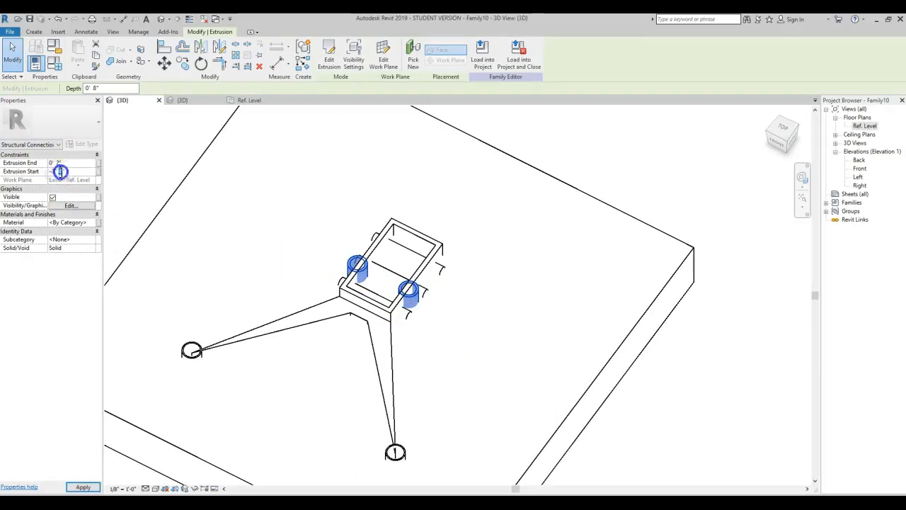
pyautogui.click(176, 180)
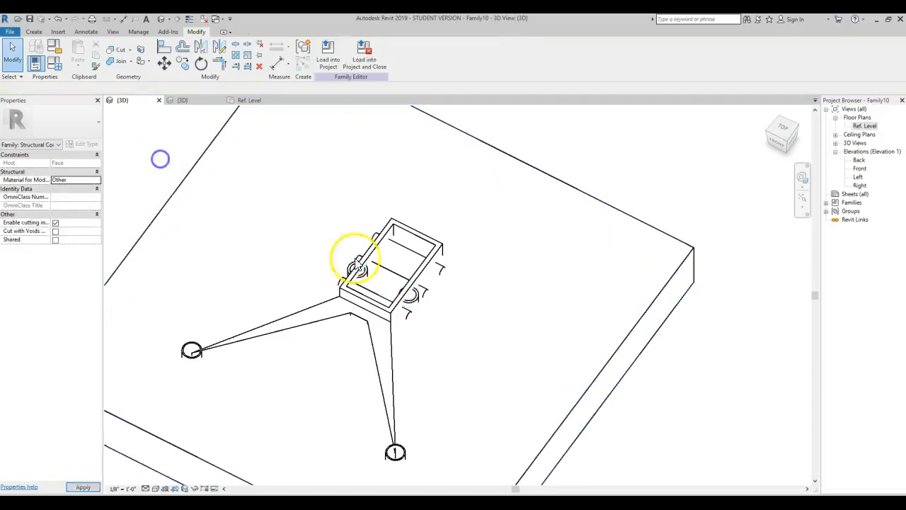
# Step: Associate the Visible property of the ring extrusion with a new family parameter named off end conn
pyautogui.scroll(5, 367, 268)
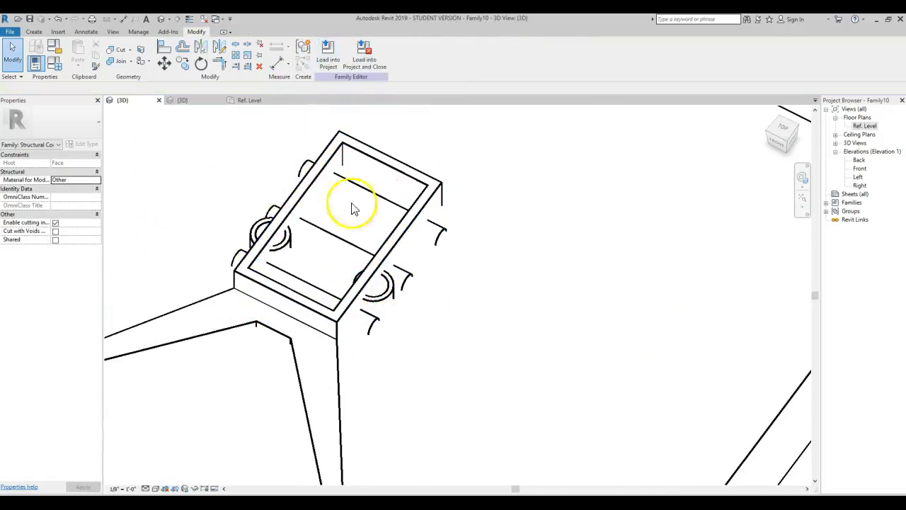
pyautogui.click(388, 294)
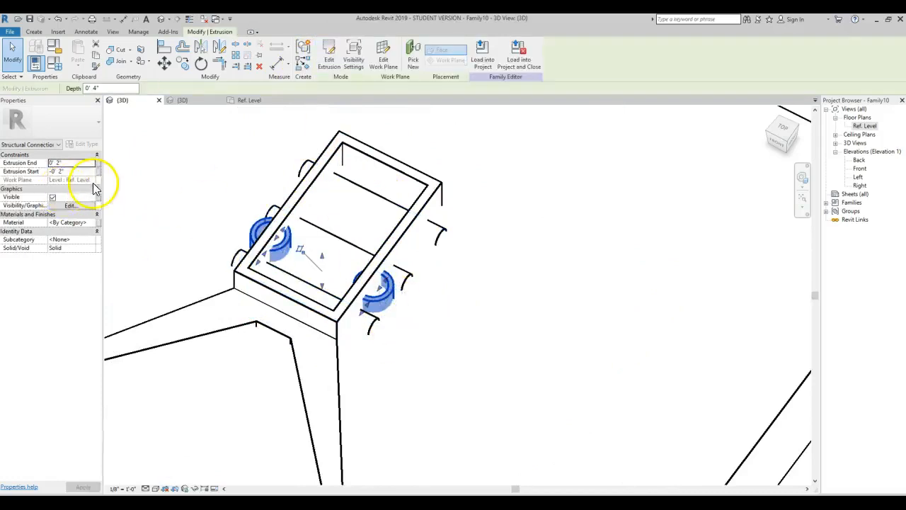
pyautogui.click(100, 200)
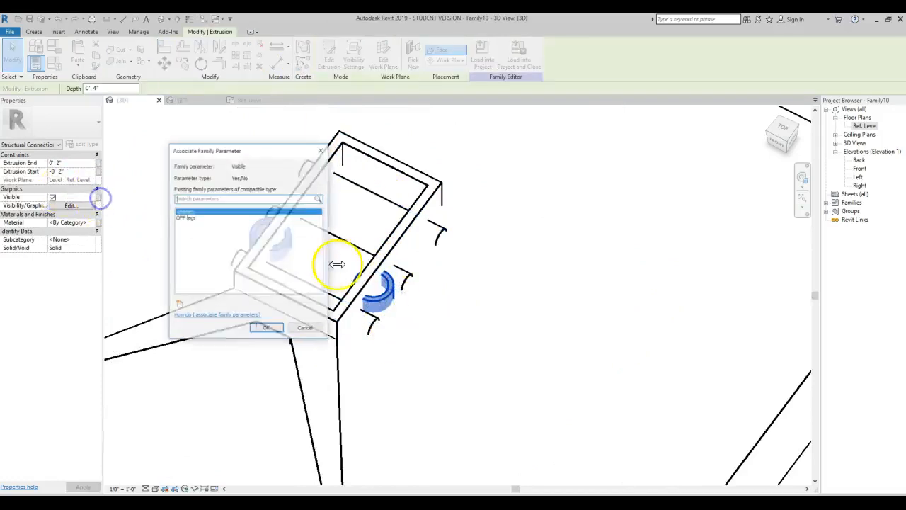
pyautogui.click(179, 305)
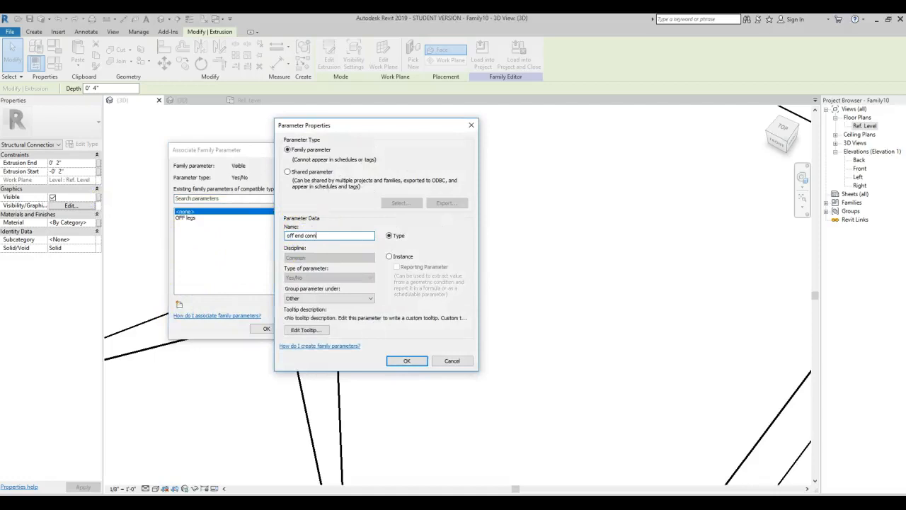
pyautogui.click(404, 361)
pyautogui.click(269, 328)
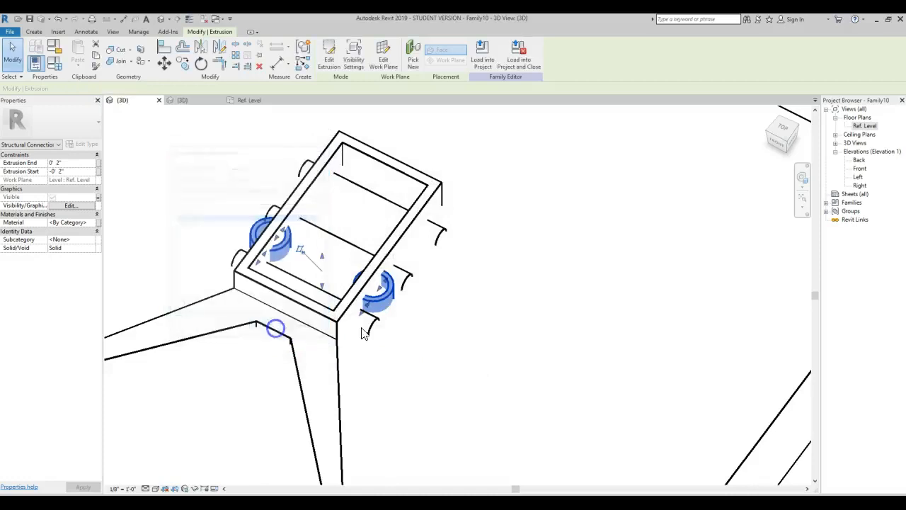
# Step: Reload the modified connection family into the adaptive family Family11
pyautogui.click(480, 179)
pyautogui.click(331, 55)
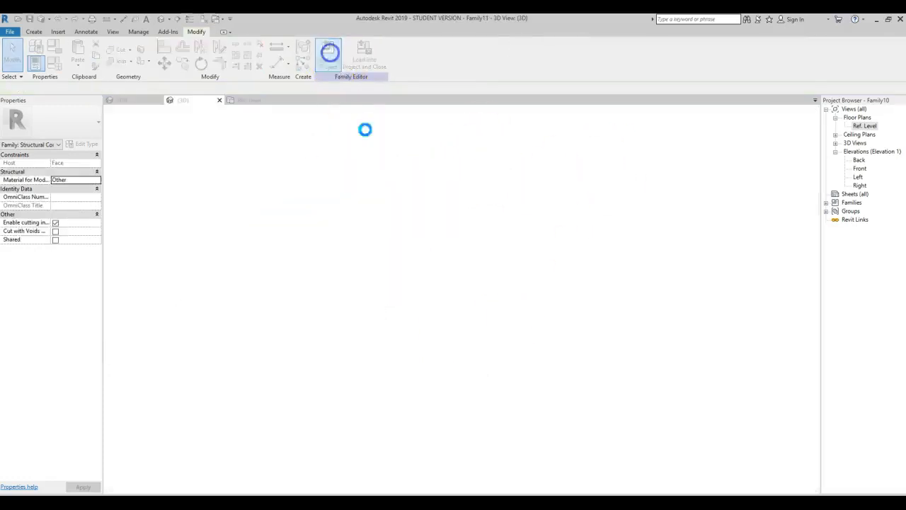
pyautogui.click(429, 234)
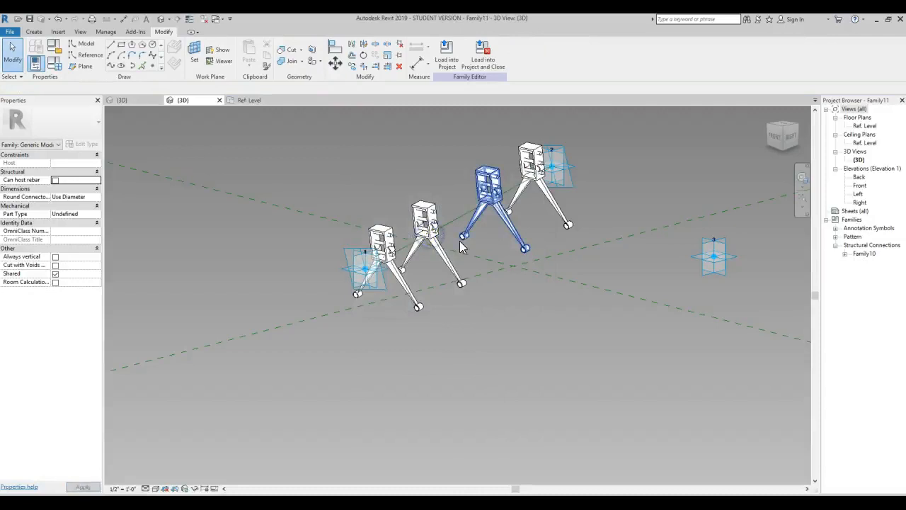
# Step: Turn off the OFF legs parameter for the two outer connection components next to adaptive points 1 and 2
pyautogui.scroll(4, 486, 209)
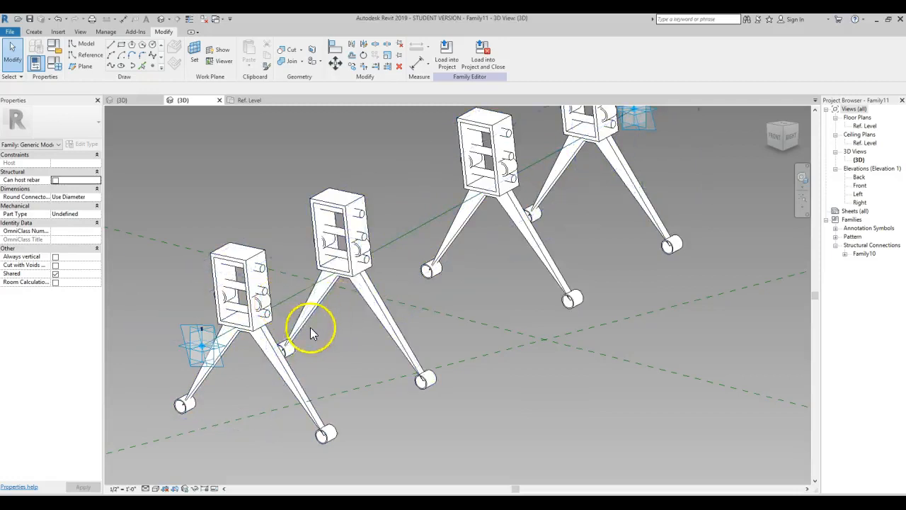
pyautogui.click(267, 352)
pyautogui.keyDown('ctrl'); pyautogui.click(627, 192); pyautogui.keyUp('ctrl')
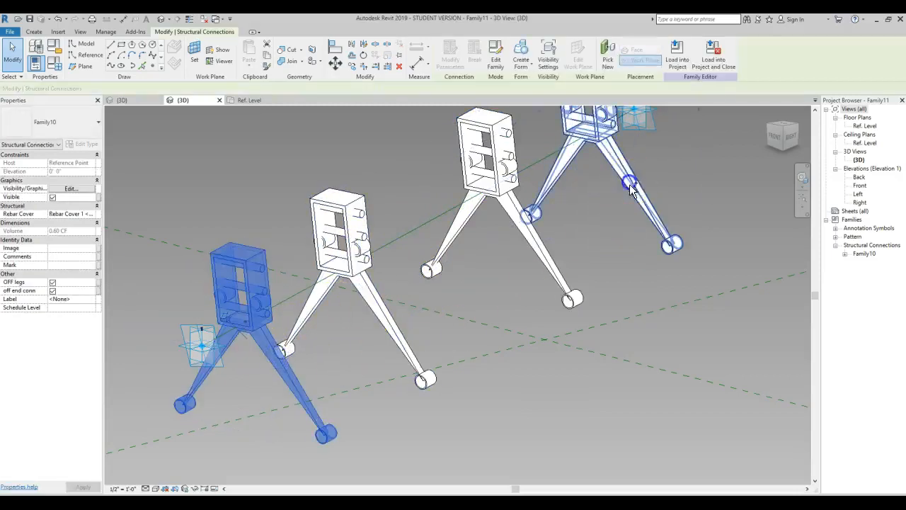
pyautogui.click(52, 284)
# Step: Turn off the off end conn parameter for the two inner connection components
pyautogui.click(380, 318)
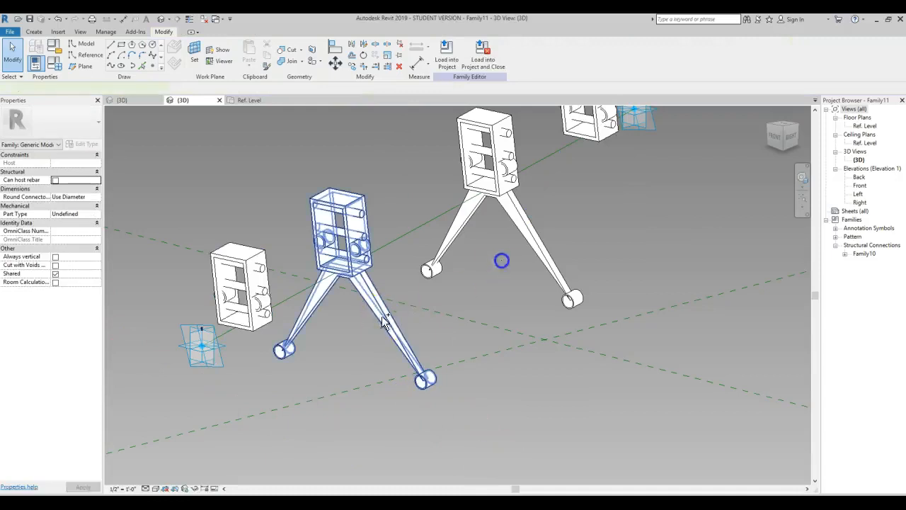
pyautogui.keyDown('ctrl'); pyautogui.click(382, 317); pyautogui.keyUp('ctrl')
pyautogui.keyDown('ctrl'); pyautogui.click(523, 229); pyautogui.keyUp('ctrl')
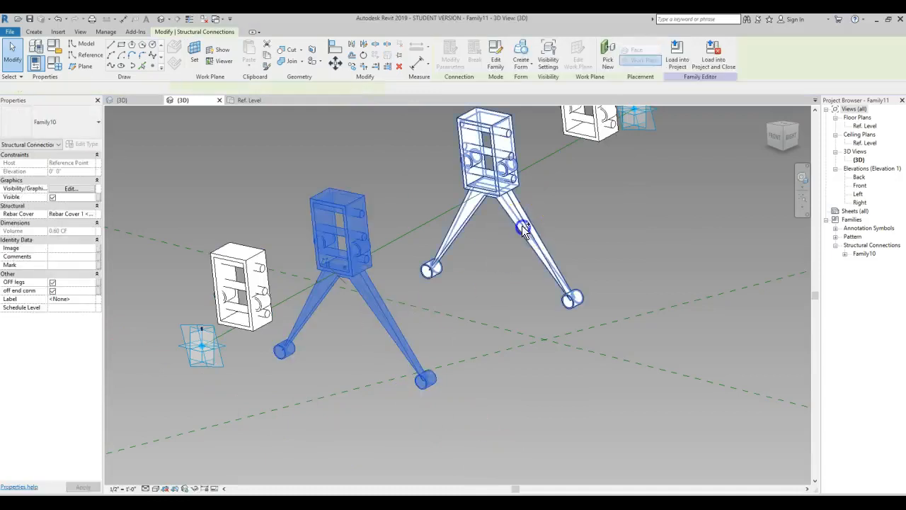
pyautogui.click(52, 292)
pyautogui.click(493, 291)
# Step: Draw a reference line rectangle on the frame face of the outer component next to adaptive point 1
pyautogui.moveTo(473, 352)
pyautogui.keyDown('shift'); pyautogui.mouseDown(button='middle')
pyautogui.moveTo(484, 361)
pyautogui.moveTo(468, 213)
pyautogui.moveTo(536, 314)
pyautogui.moveTo(574, 310)
pyautogui.moveTo(688, 327)
pyautogui.moveTo(633, 356)
pyautogui.moveTo(524, 373)
pyautogui.moveTo(527, 391)
pyautogui.moveTo(467, 378)
pyautogui.moveTo(482, 358)
pyautogui.mouseUp(button='middle'); pyautogui.keyUp('shift')
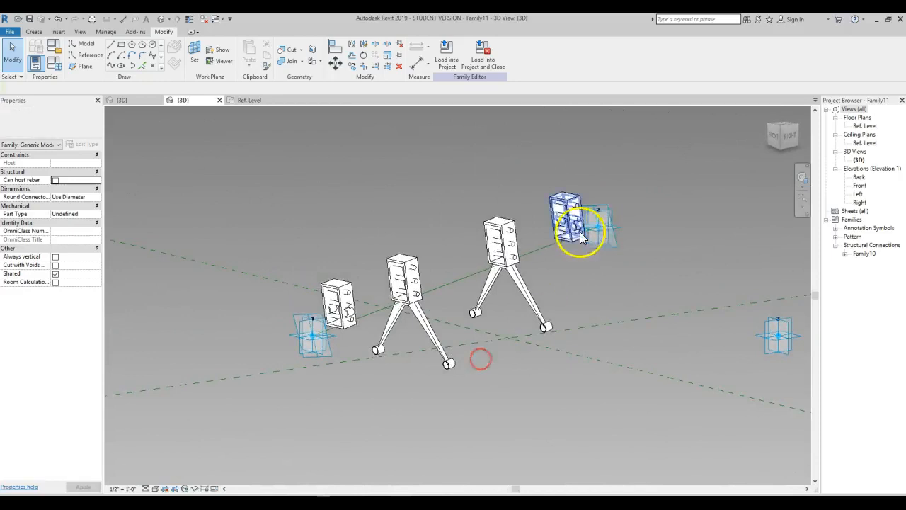
pyautogui.scroll(3, 579, 226)
pyautogui.scroll(-4, 496, 330)
pyautogui.keyDown('shift'); pyautogui.moveTo(430, 318); pyautogui.dragTo(461, 332, button='middle'); pyautogui.keyUp('shift')
pyautogui.scroll(5, 266, 386)
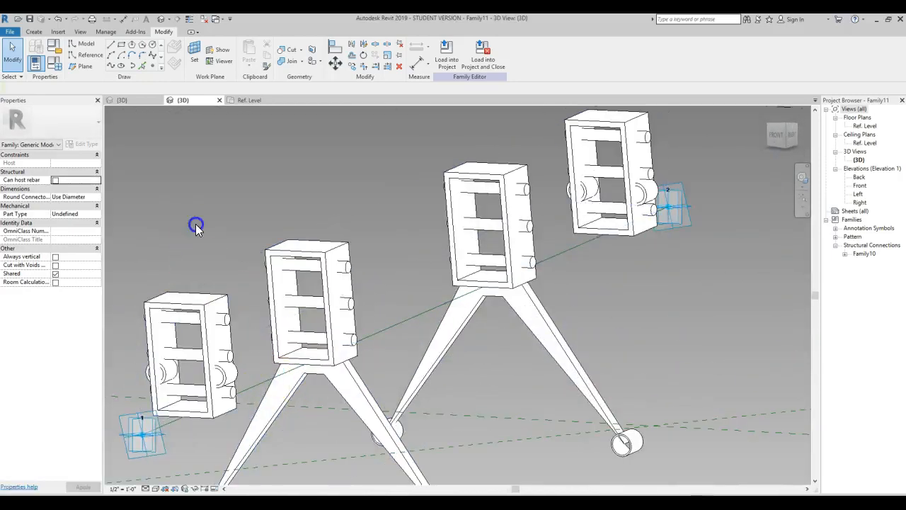
pyautogui.click(85, 59)
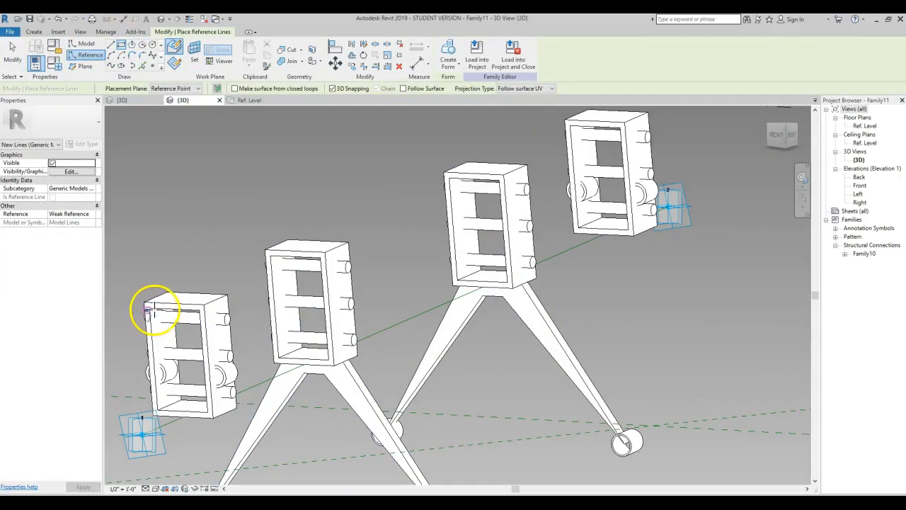
pyautogui.scroll(5, 148, 316)
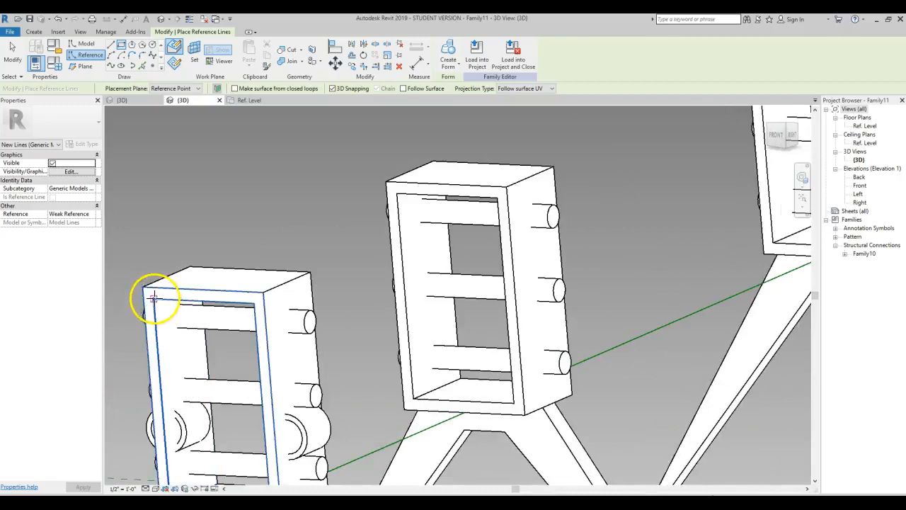
pyautogui.click(154, 297)
pyautogui.scroll(-1, 154, 297)
pyautogui.scroll(-2, 154, 278)
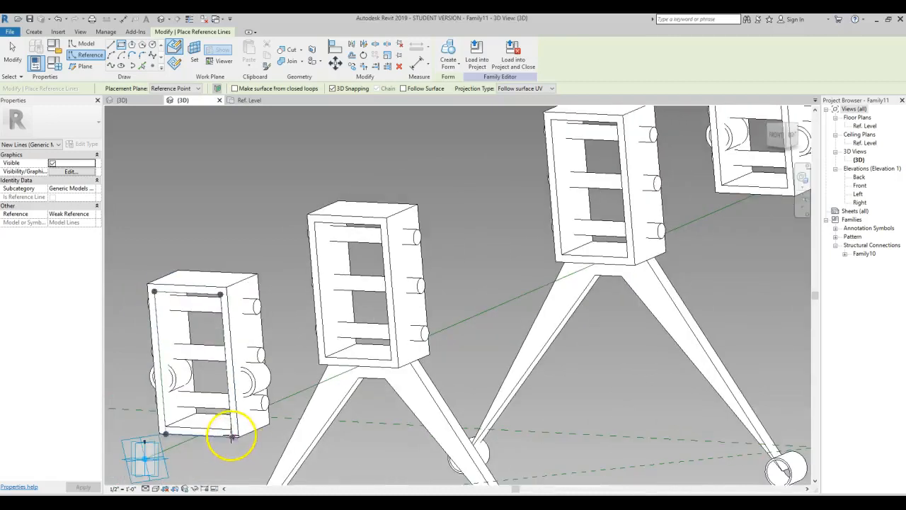
# Step: Draw a reference line rectangle on the outward frame face of the outer component next to adaptive point 2
pyautogui.scroll(-1, 312, 456)
pyautogui.scroll(-3, 471, 364)
pyautogui.keyDown('shift'); pyautogui.moveTo(471, 364); pyautogui.dragTo(289, 371, button='middle'); pyautogui.keyUp('shift')
pyautogui.scroll(-1, 300, 357)
pyautogui.scroll(-3, 315, 371)
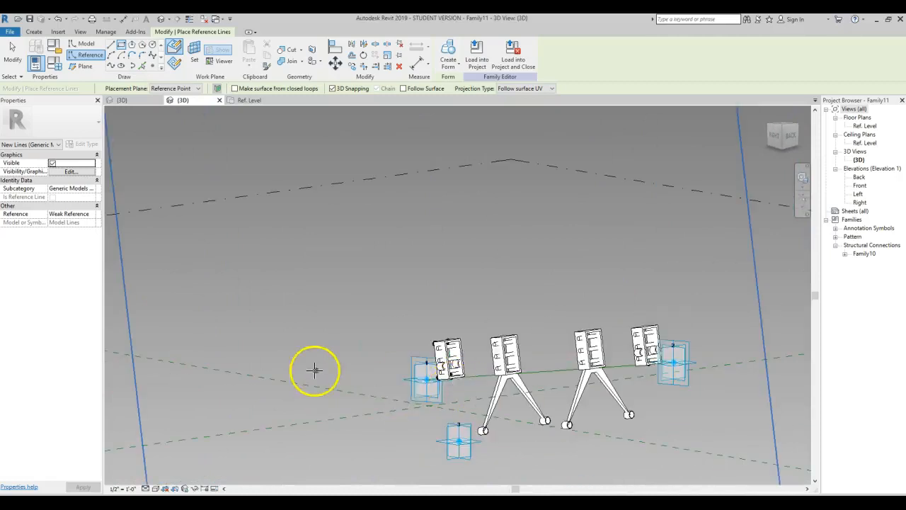
pyautogui.scroll(-1, 654, 389)
pyautogui.scroll(5, 489, 364)
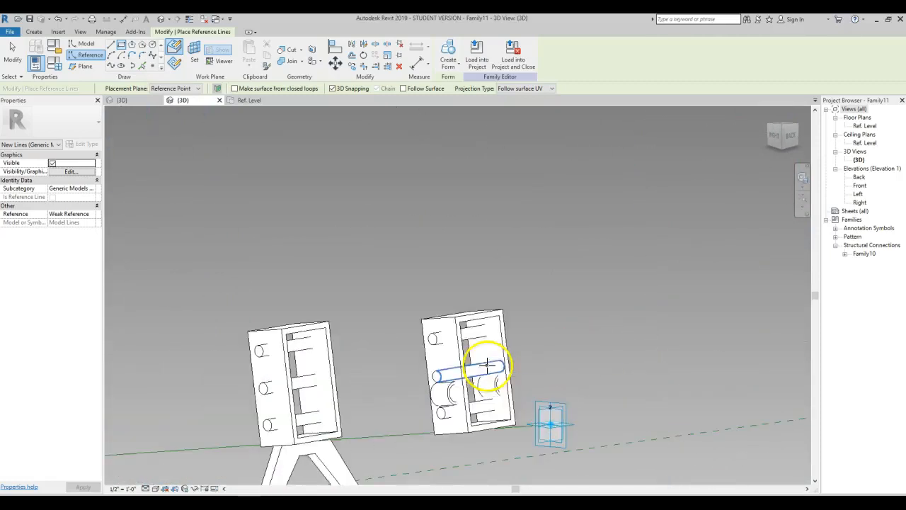
pyautogui.click(460, 322)
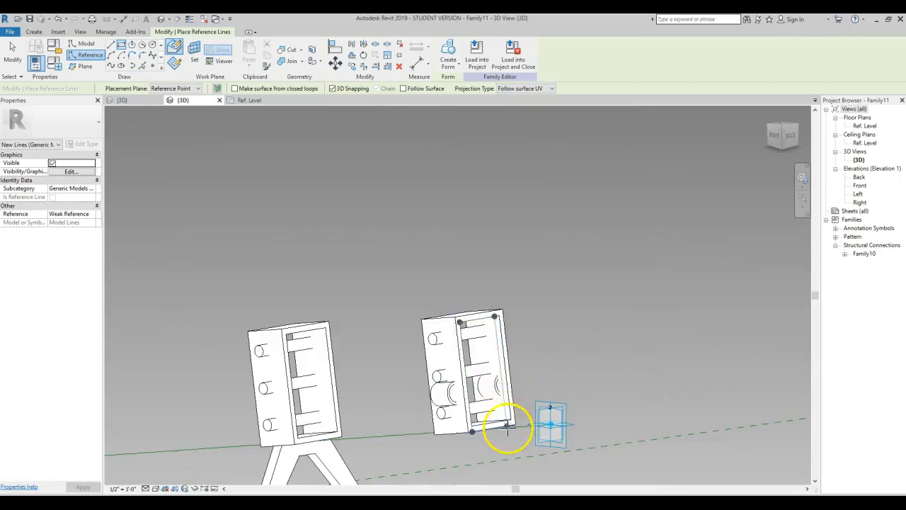
pyautogui.press('Escape')
pyautogui.press('Escape')
# Step: Create a solid form between the two reference rectangles on the outer components next to adaptive points 1 and 2
pyautogui.click(506, 342)
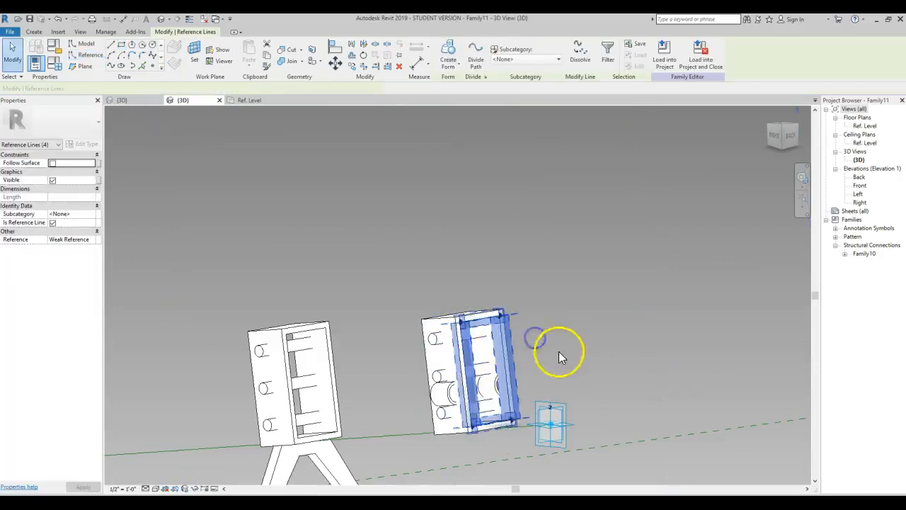
pyautogui.scroll(-4, 551, 368)
pyautogui.keyDown('shift'); pyautogui.moveTo(551, 368); pyautogui.dragTo(476, 370, button='middle'); pyautogui.keyUp('shift')
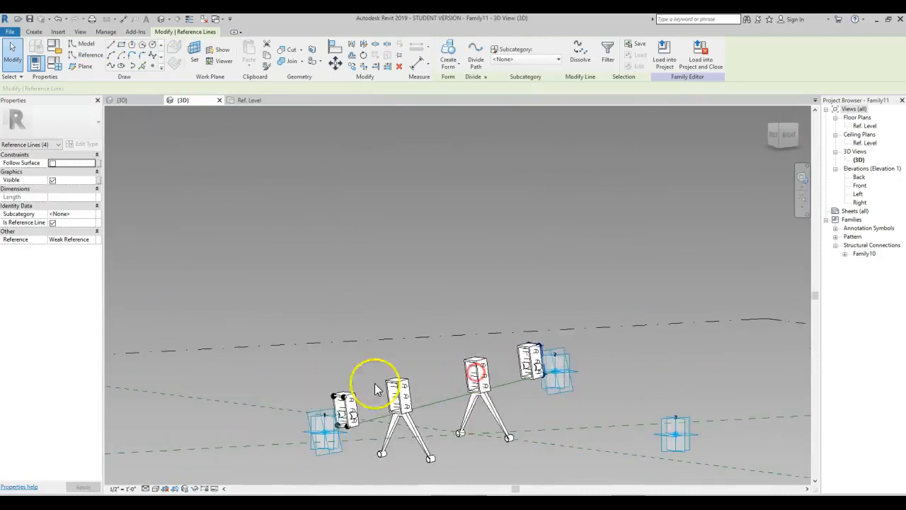
pyautogui.scroll(3, 304, 387)
pyautogui.moveTo(303, 388); pyautogui.dragTo(301, 390, button='middle')
pyautogui.keyDown('ctrl'); pyautogui.click(374, 423); pyautogui.keyUp('ctrl')
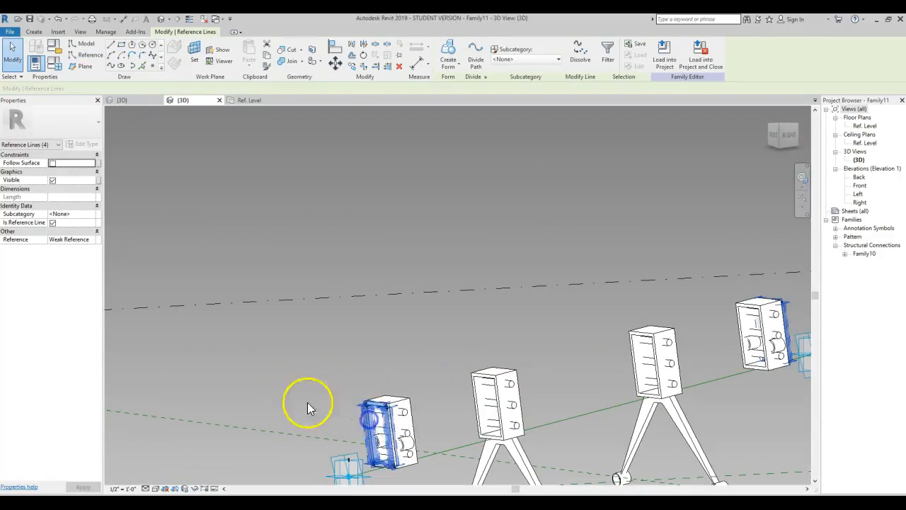
pyautogui.click(449, 57)
pyautogui.scroll(-3, 395, 257)
pyautogui.keyDown('shift'); pyautogui.moveTo(395, 257); pyautogui.dragTo(195, 279, button='middle'); pyautogui.keyUp('shift')
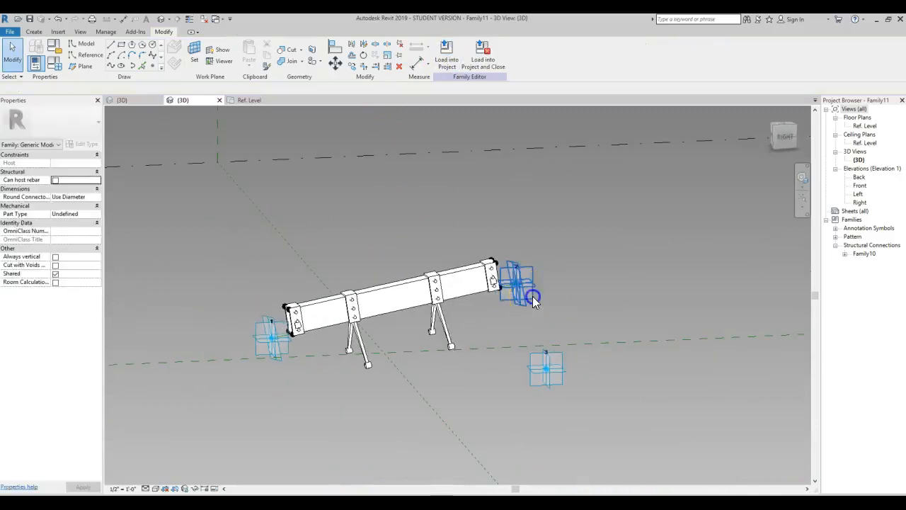
# Step: Move adaptive point 2 farther away from adaptive point 1 to flex the beam and its connection components
pyautogui.click(534, 300)
pyautogui.moveTo(550, 283); pyautogui.dragTo(741, 283)
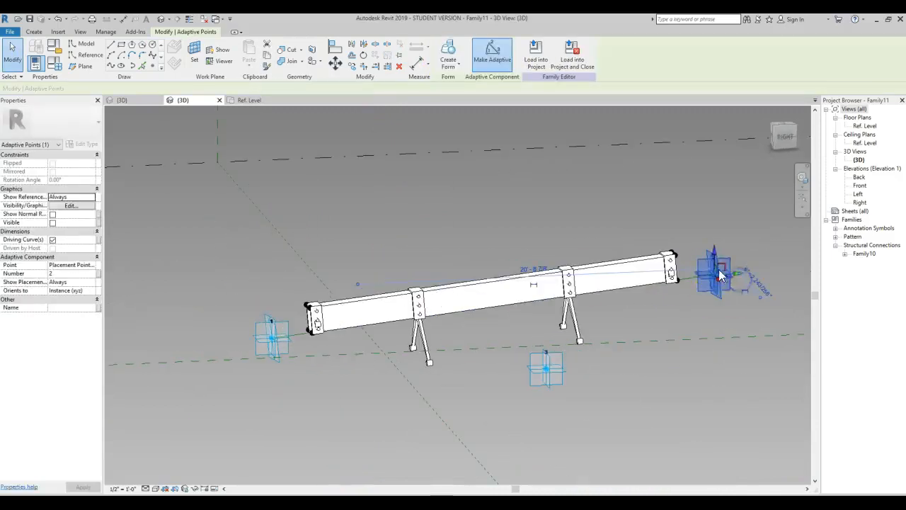
pyautogui.moveTo(715, 246); pyautogui.dragTo(647, 162)
pyautogui.click(686, 274)
pyautogui.click(304, 290)
pyautogui.keyDown('shift'); pyautogui.moveTo(395, 421); pyautogui.dragTo(405, 429, button='middle'); pyautogui.keyUp('shift')
# Step: Load the PM Generic Pipe family from the PM Components folder
pyautogui.scroll(3, 488, 349)
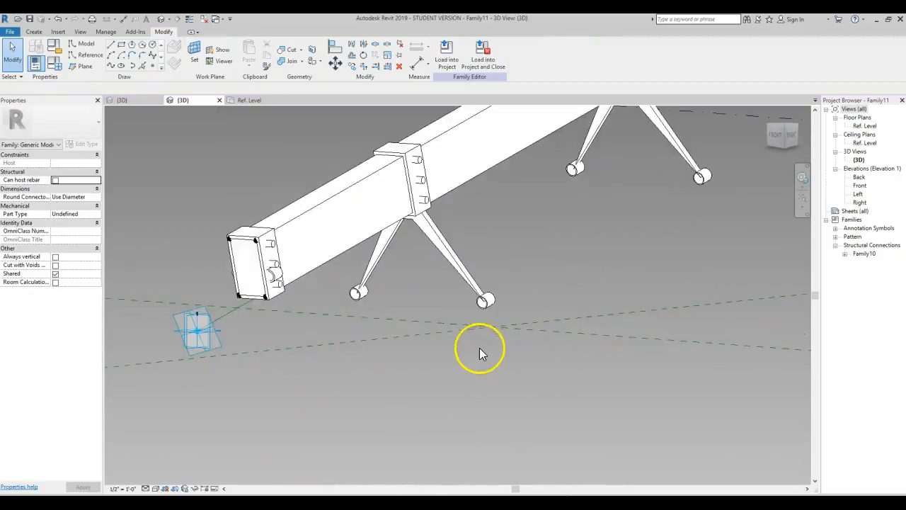
pyautogui.click(227, 173)
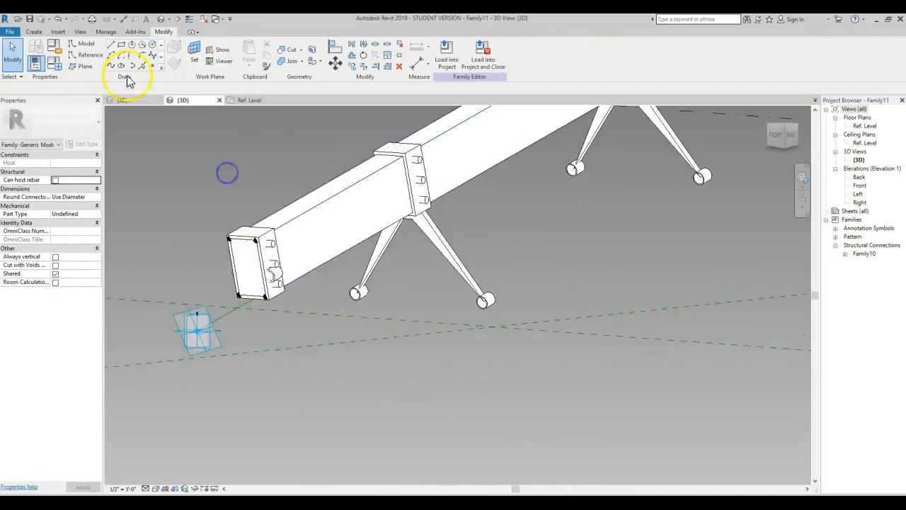
pyautogui.click(59, 31)
pyautogui.click(359, 57)
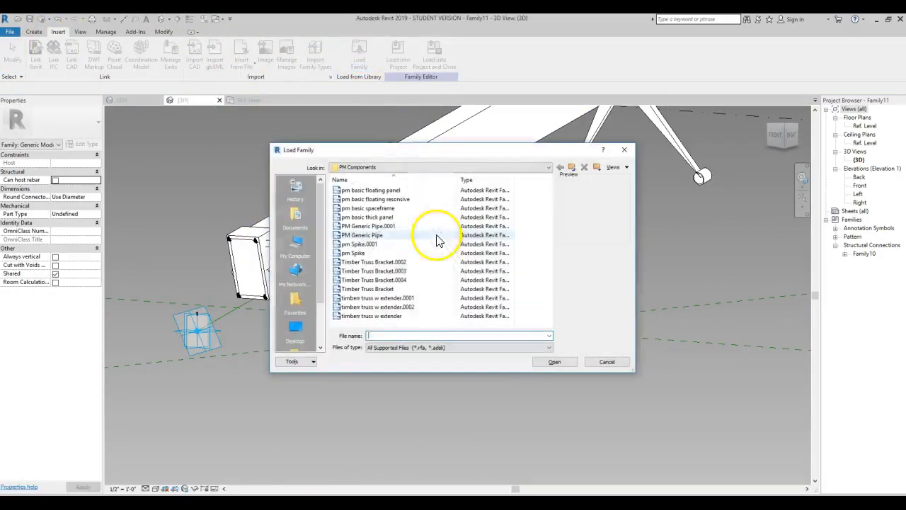
pyautogui.click(369, 236)
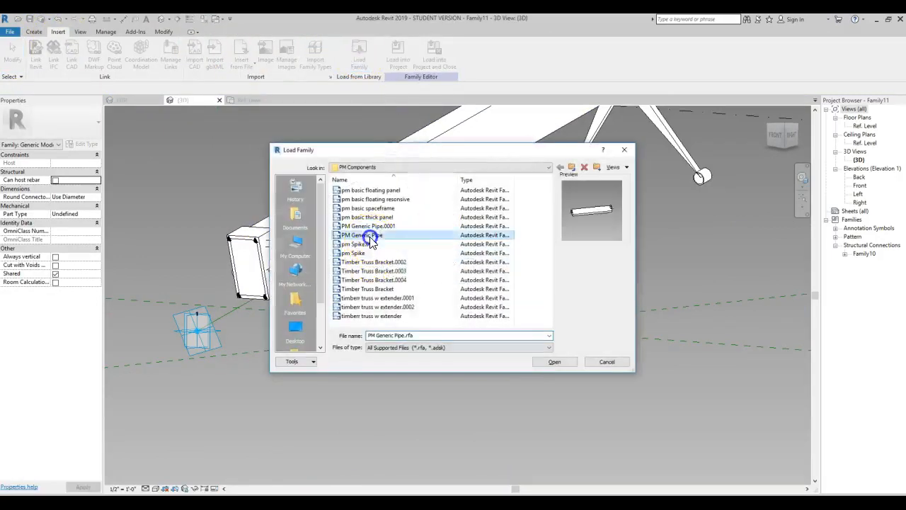
pyautogui.click(554, 363)
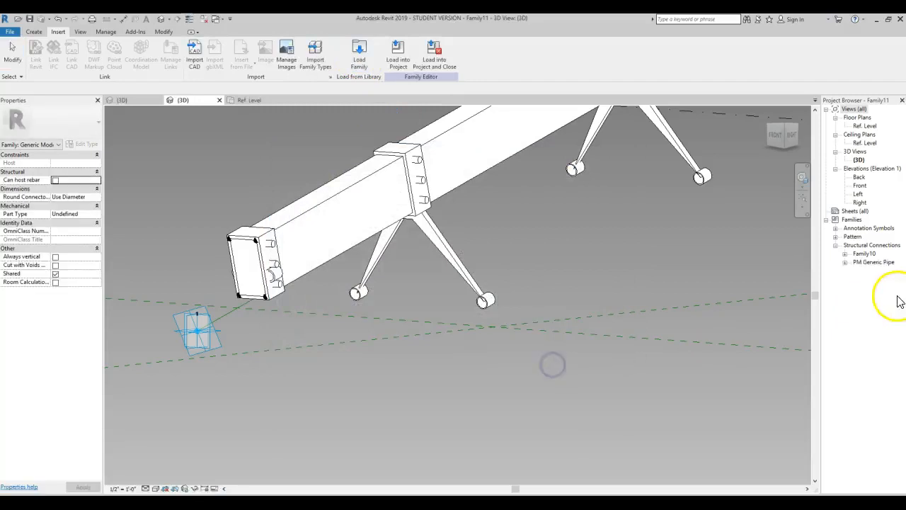
# Step: Duplicate the PM Generic Pipe type as truss cable with an end offset of 0 and a pipe dia of 1/2"
pyautogui.click(845, 263)
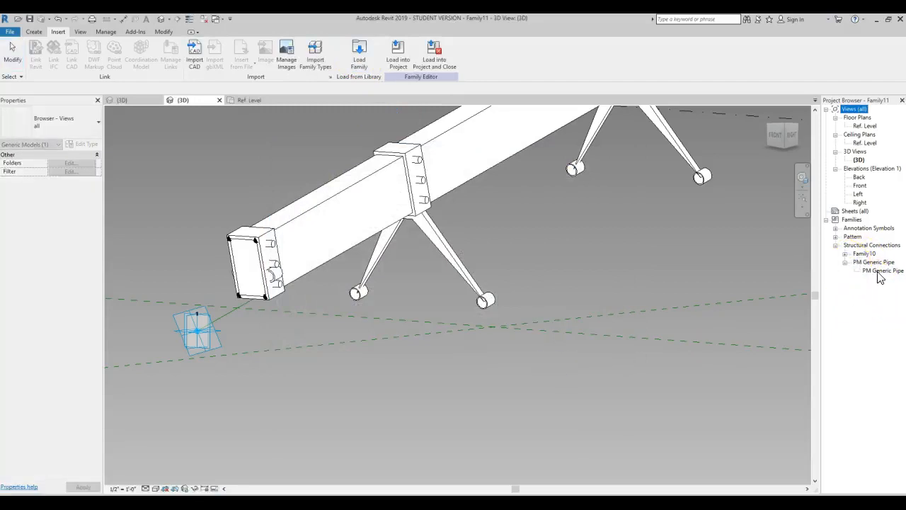
pyautogui.doubleClick(879, 272)
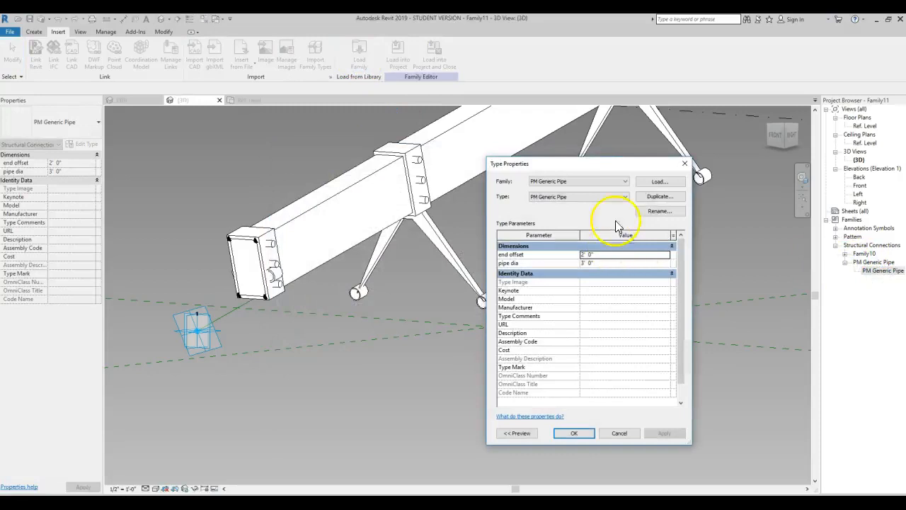
pyautogui.click(653, 198)
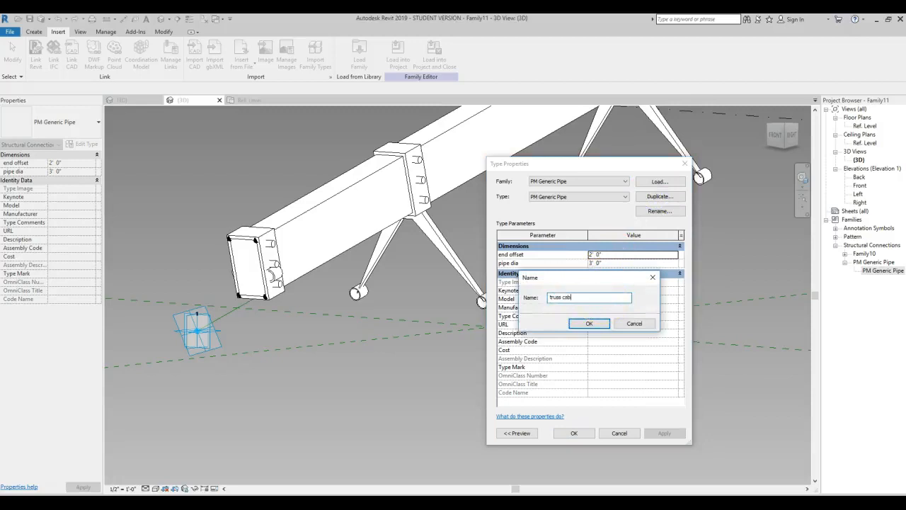
pyautogui.click(594, 325)
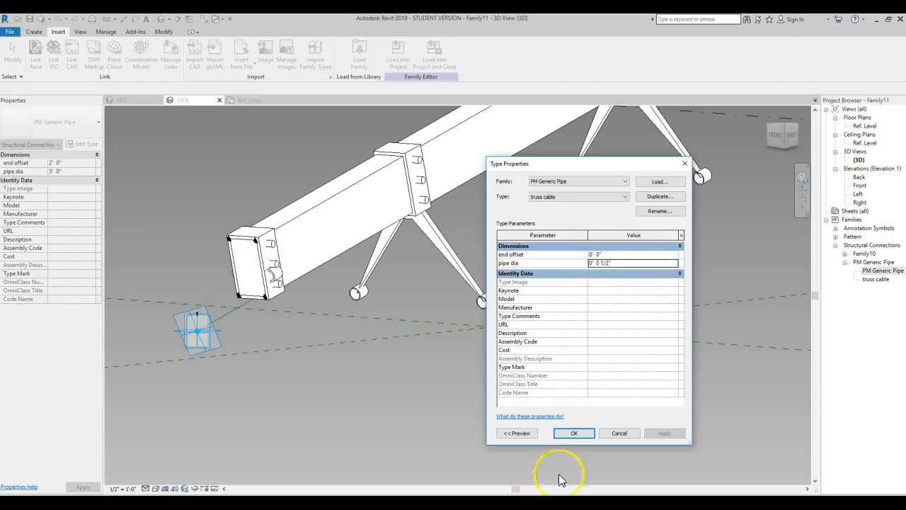
pyautogui.click(577, 434)
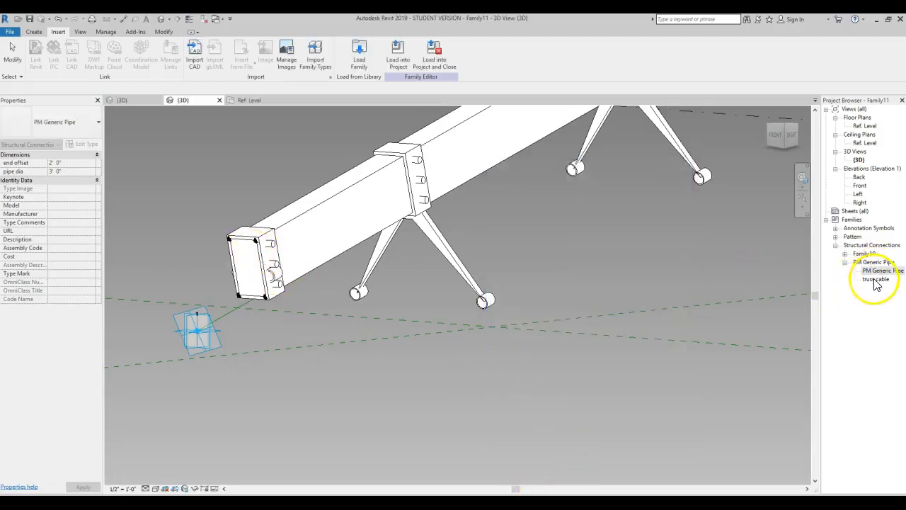
# Step: Place a truss cable from the end ring of the outer component next to adaptive point 1 to the nearest inner leg's ring
pyautogui.moveTo(876, 282); pyautogui.dragTo(273, 300)
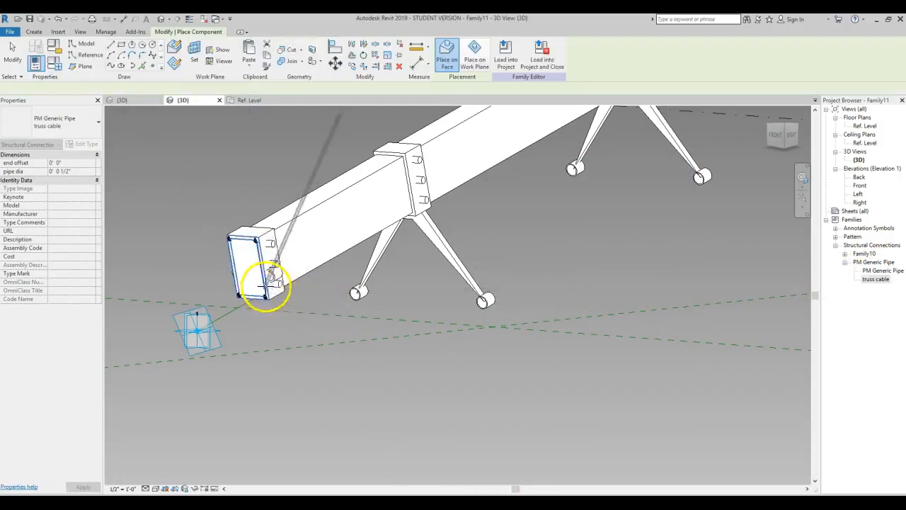
pyautogui.scroll(3, 266, 285)
pyautogui.keyDown('shift'); pyautogui.moveTo(277, 295); pyautogui.dragTo(239, 304, button='middle'); pyautogui.keyUp('shift')
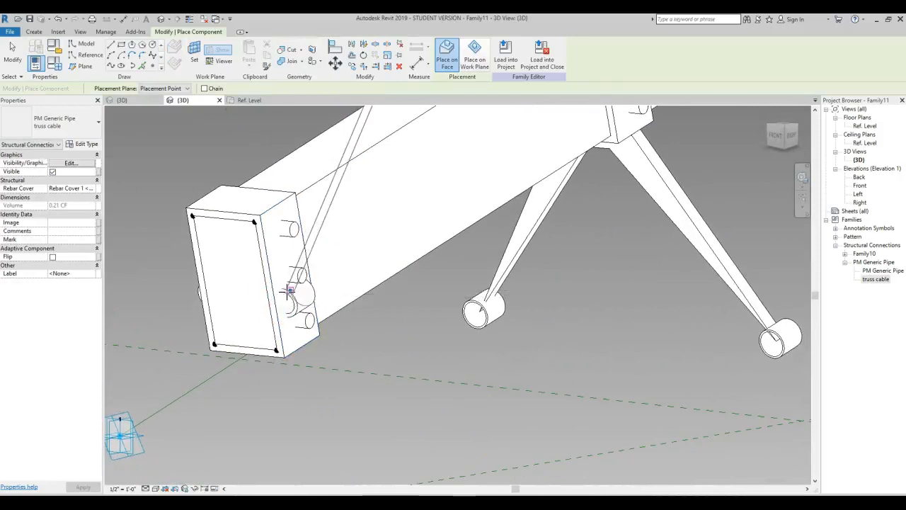
pyautogui.click(283, 292)
pyautogui.click(773, 341)
pyautogui.click(777, 341)
# Step: Place a truss cable between the leg rings of the two inner components on the same side of the beam
pyautogui.keyDown('shift'); pyautogui.moveTo(679, 356); pyautogui.dragTo(425, 367, button='middle'); pyautogui.keyUp('shift')
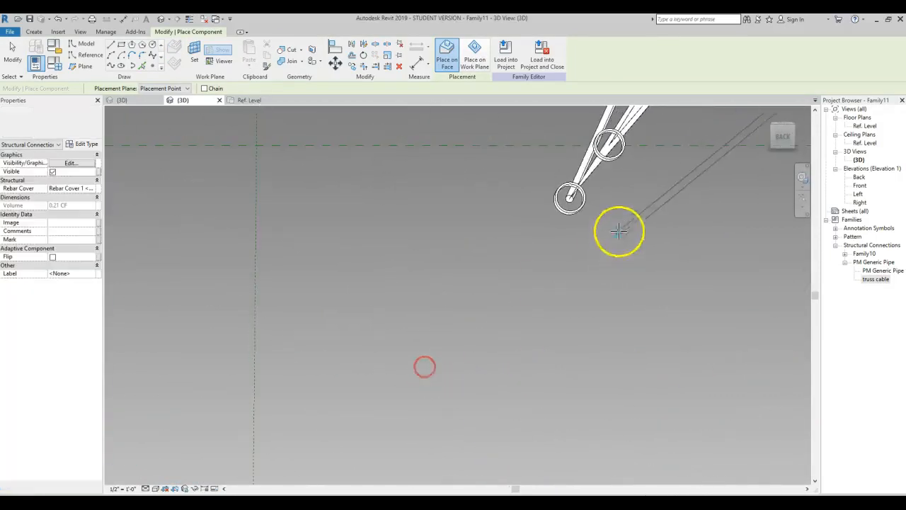
pyautogui.click(570, 198)
pyautogui.click(607, 147)
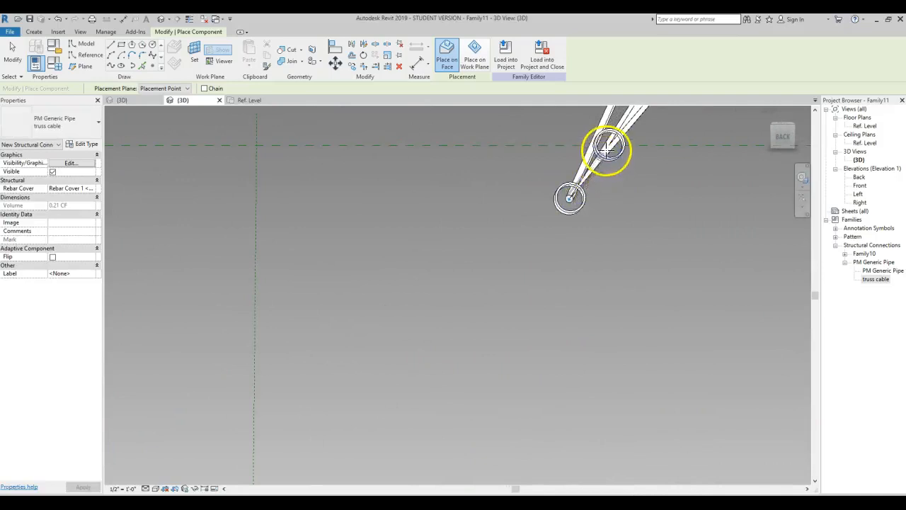
pyautogui.click(610, 144)
# Step: Place a truss cable from the second inner leg's ring to the end ring of the outer component next to adaptive point 2
pyautogui.keyDown('shift'); pyautogui.moveTo(517, 275); pyautogui.dragTo(557, 340, button='middle'); pyautogui.keyUp('shift')
pyautogui.scroll(3, 631, 256)
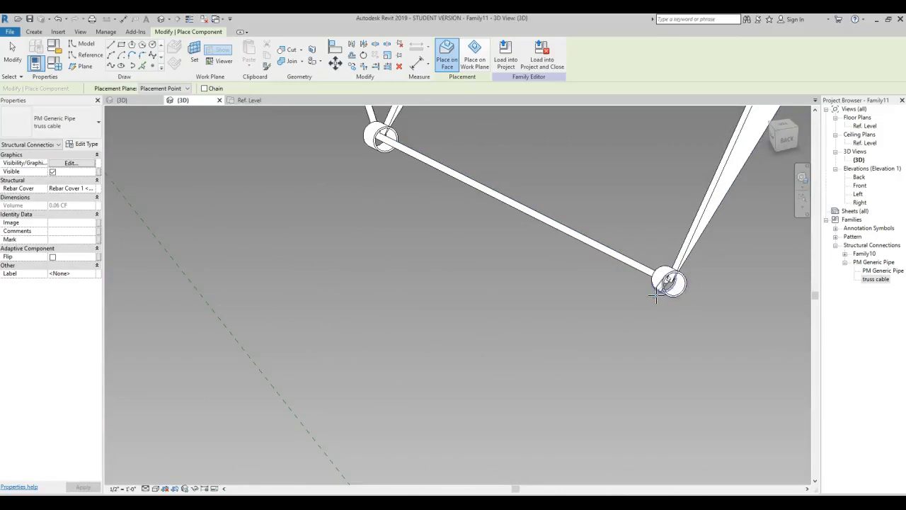
pyautogui.click(675, 283)
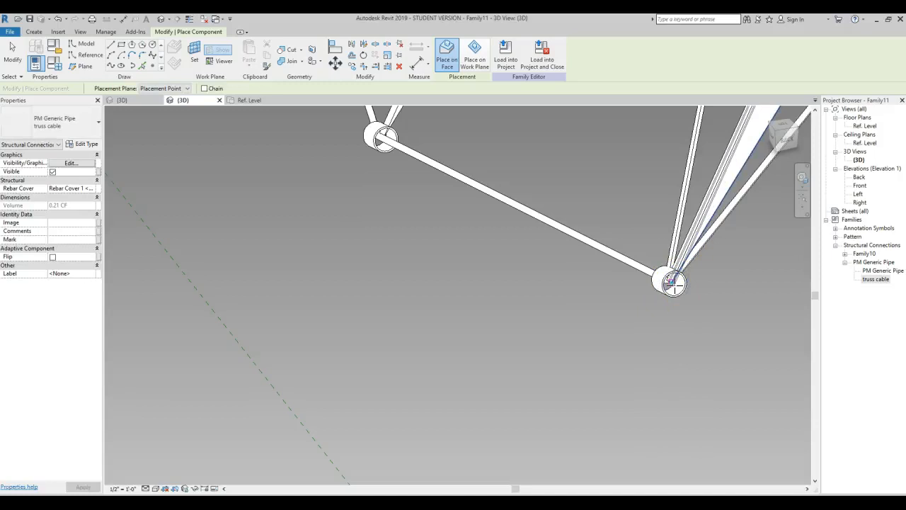
pyautogui.scroll(-3, 531, 372)
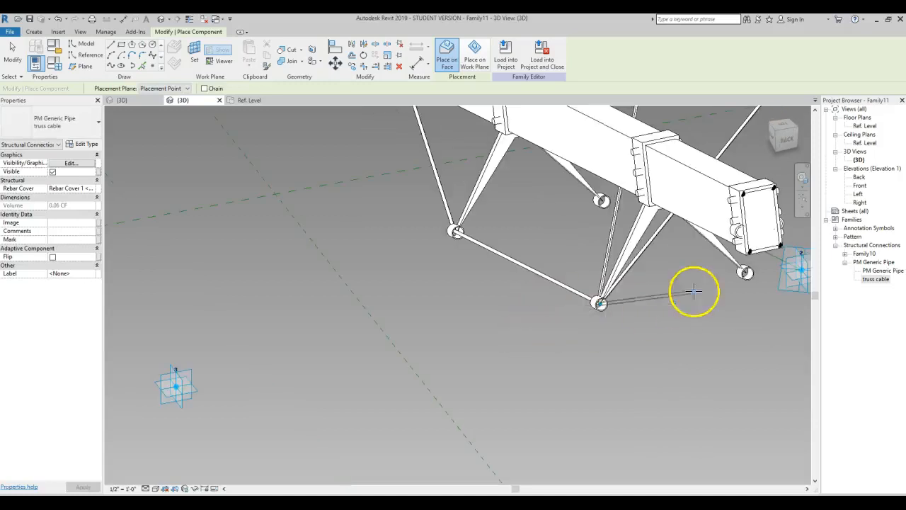
pyautogui.scroll(3, 736, 241)
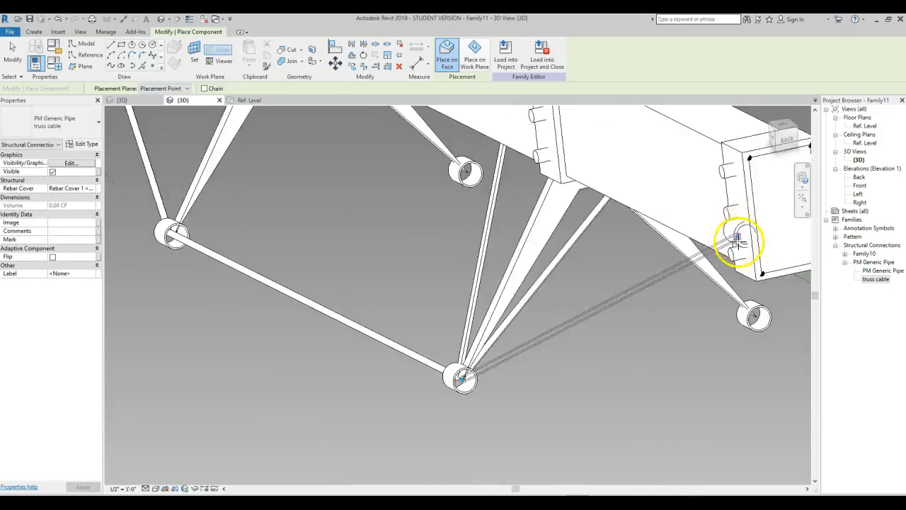
pyautogui.scroll(3, 726, 242)
pyautogui.keyDown('shift'); pyautogui.moveTo(471, 245); pyautogui.dragTo(660, 292, button='middle'); pyautogui.keyUp('shift')
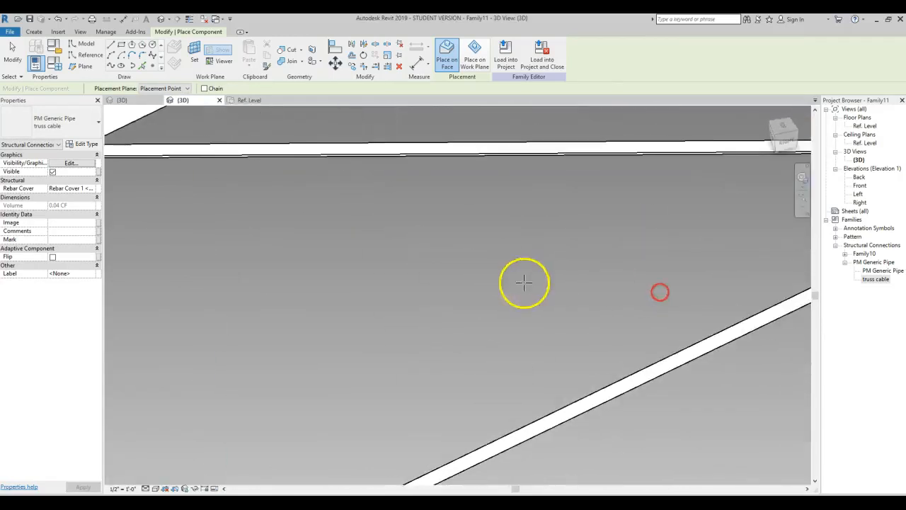
pyautogui.scroll(-4, 512, 288)
pyautogui.scroll(-5, 586, 294)
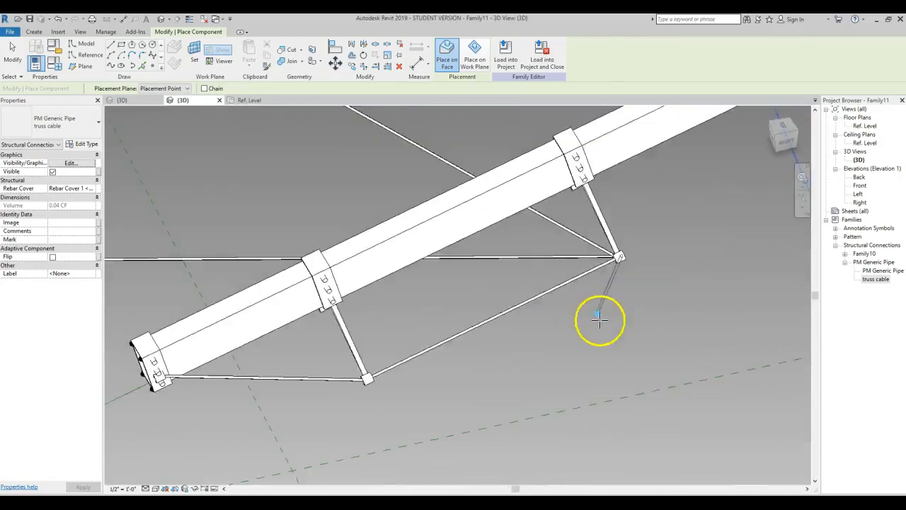
pyautogui.scroll(5, 685, 193)
pyautogui.keyDown('shift'); pyautogui.moveTo(698, 208); pyautogui.dragTo(674, 241, button='middle'); pyautogui.keyUp('shift')
pyautogui.scroll(-4, 674, 241)
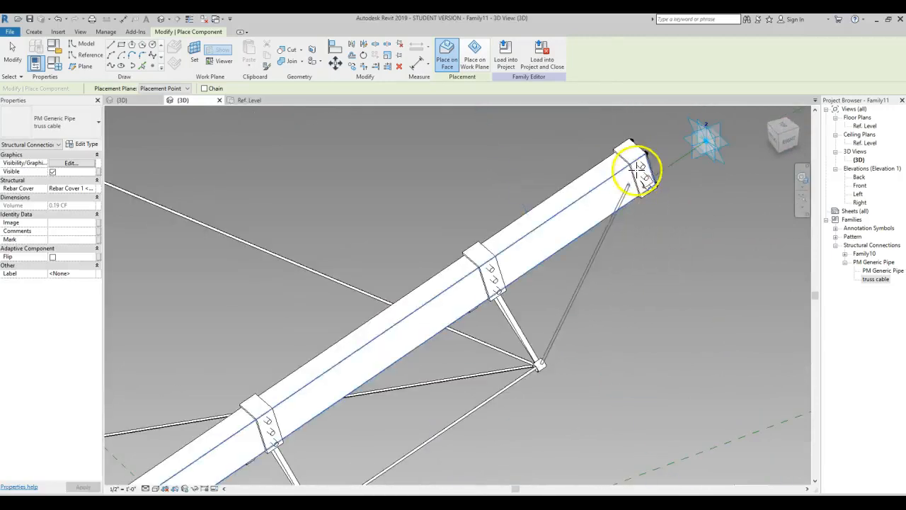
pyautogui.scroll(5, 643, 192)
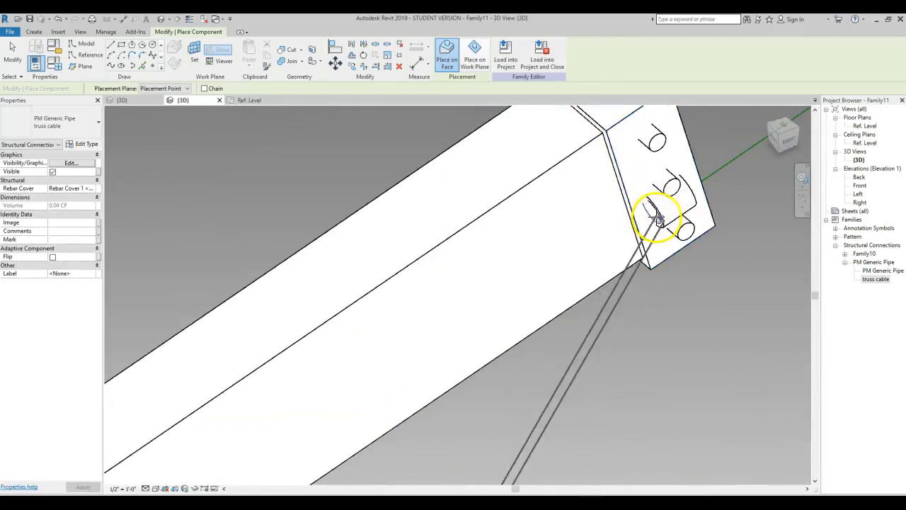
pyautogui.click(653, 212)
# Step: End the component placement and delete the stray truss cables running off the leg ring and end ring
pyautogui.scroll(-4, 575, 198)
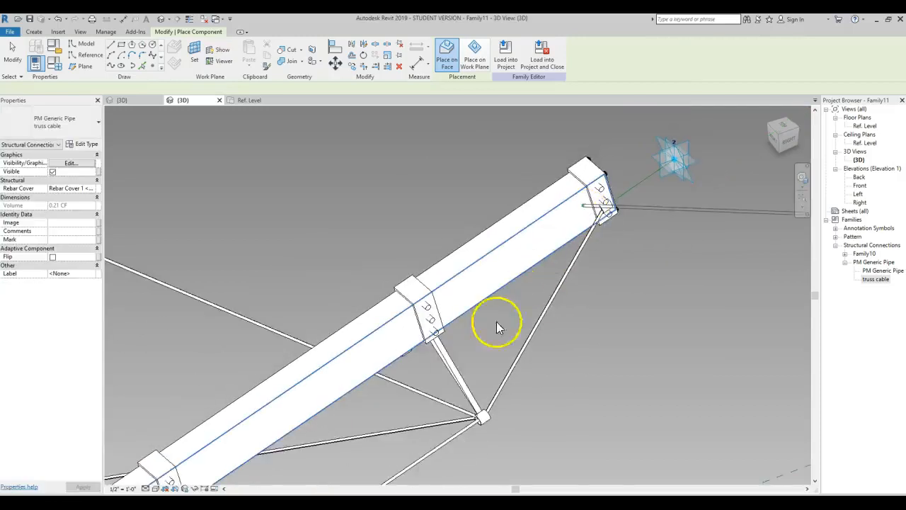
pyautogui.press('Escape')
pyautogui.click(399, 413)
pyautogui.click(376, 466)
pyautogui.click(485, 370)
# Step: Try to place a truss cable from the end ring next to adaptive point 2 on the opposite side of the beam
pyautogui.scroll(-3, 487, 350)
pyautogui.keyDown('shift'); pyautogui.moveTo(488, 344); pyautogui.dragTo(618, 314, button='middle'); pyautogui.keyUp('shift')
pyautogui.scroll(4, 354, 339)
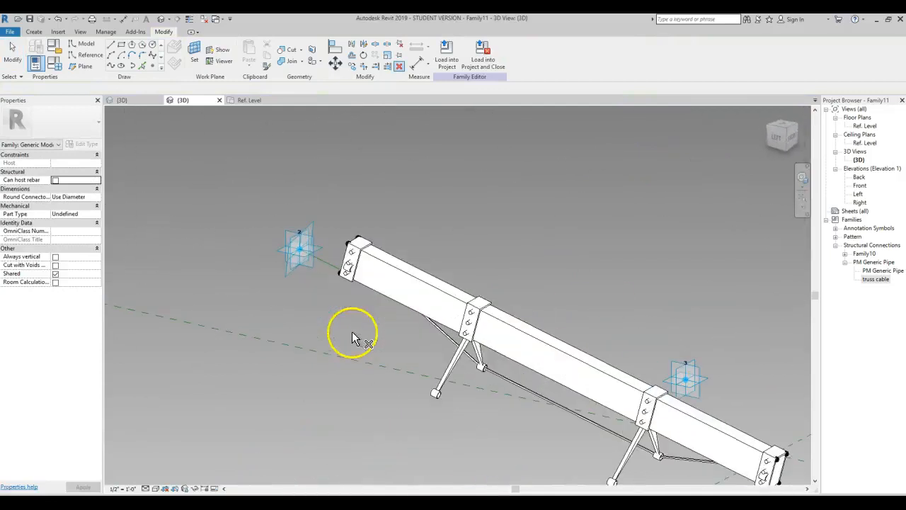
pyautogui.moveTo(878, 277); pyautogui.dragTo(375, 293)
pyautogui.scroll(4, 347, 267)
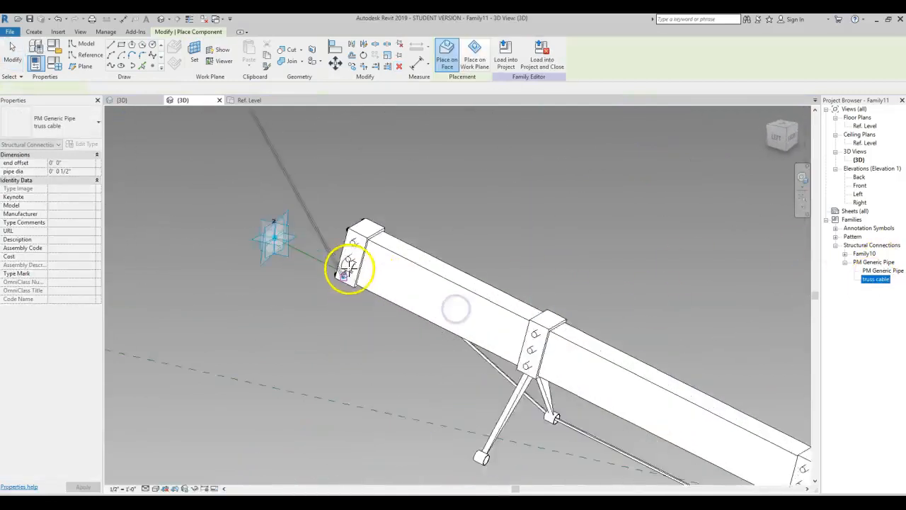
pyautogui.click(353, 266)
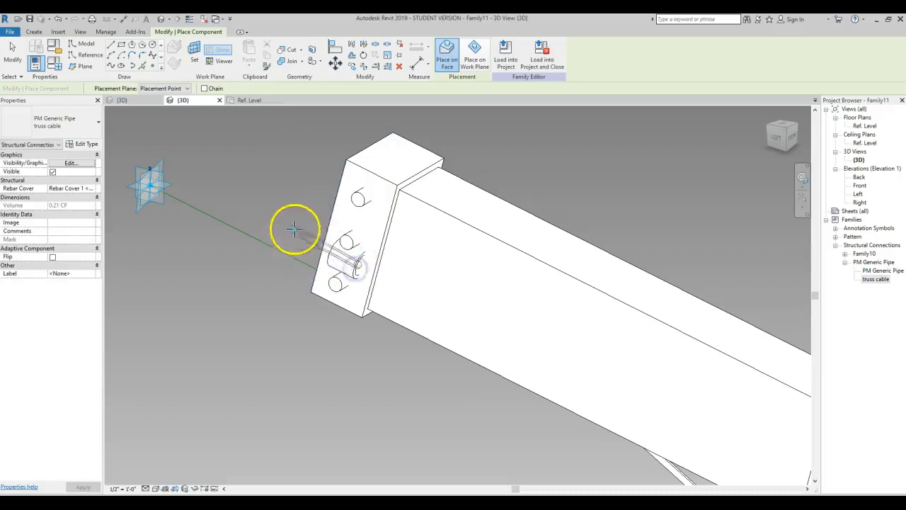
pyautogui.scroll(-3, 308, 251)
pyautogui.keyDown('shift'); pyautogui.moveTo(308, 251); pyautogui.dragTo(496, 305, button='middle'); pyautogui.keyUp('shift')
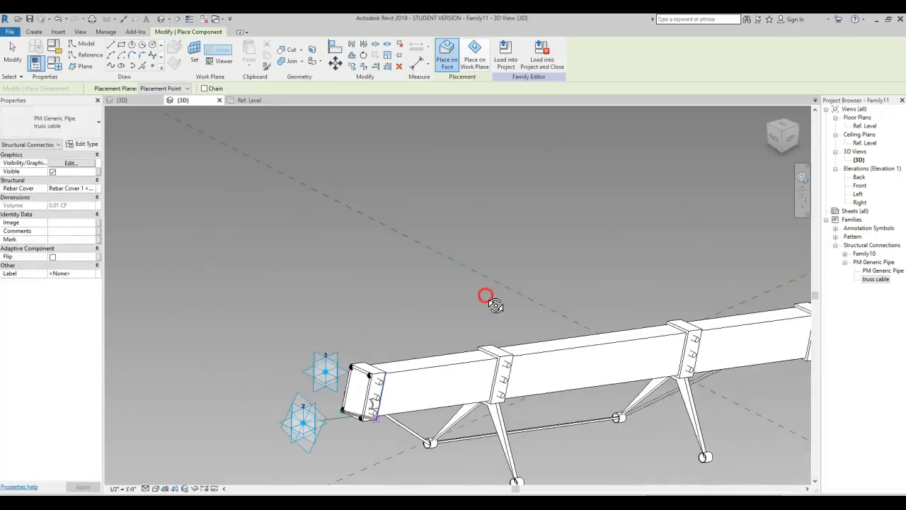
pyautogui.keyDown('shift'); pyautogui.moveTo(478, 268); pyautogui.dragTo(479, 255, button='middle'); pyautogui.keyUp('shift')
pyautogui.click(479, 255)
# Step: Place a truss cable from the opposite-side end ring next to adaptive point 2 to the nearest inner leg's ring
pyautogui.scroll(-3, 385, 380)
pyautogui.keyDown('shift'); pyautogui.moveTo(384, 380); pyautogui.dragTo(336, 281, button='middle'); pyautogui.keyUp('shift')
pyautogui.scroll(5, 350, 259)
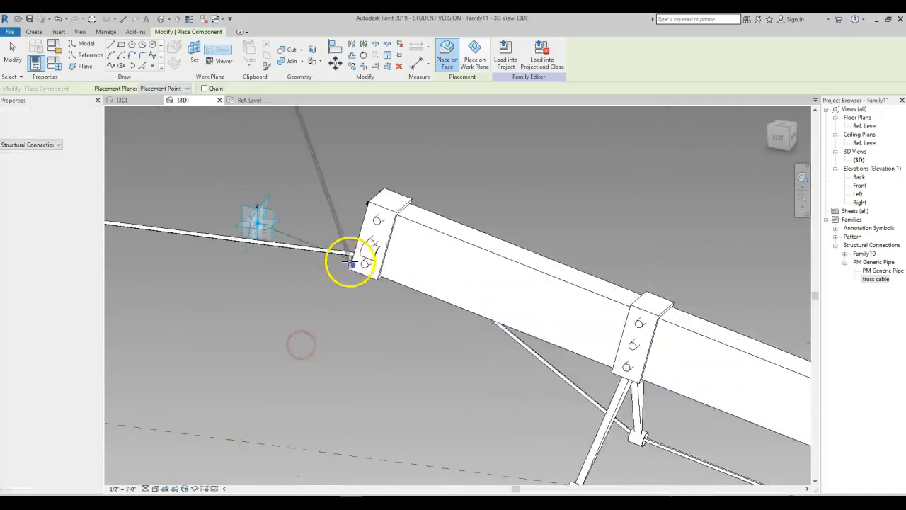
pyautogui.click(409, 248)
pyautogui.scroll(-4, 377, 263)
pyautogui.keyDown('shift'); pyautogui.moveTo(384, 266); pyautogui.dragTo(499, 304, button='middle'); pyautogui.keyUp('shift')
pyautogui.scroll(5, 590, 468)
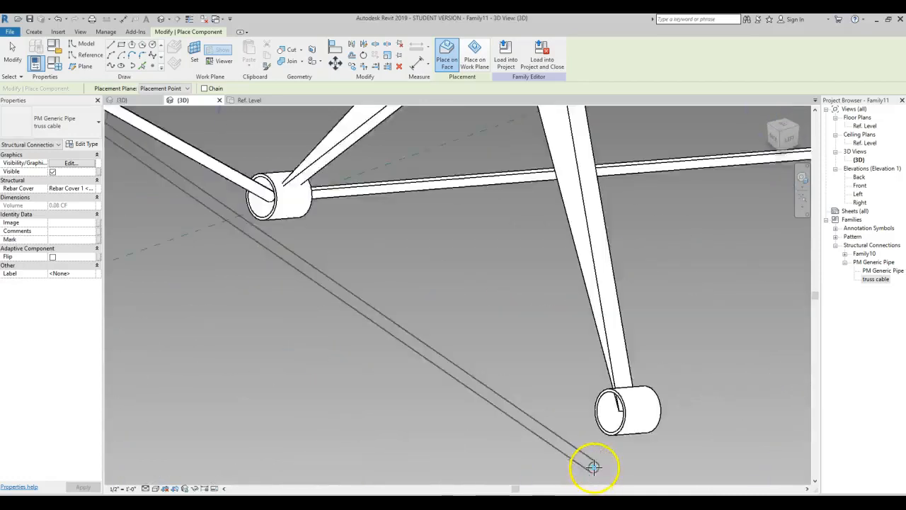
pyautogui.click(615, 405)
pyautogui.scroll(-1, 566, 390)
pyautogui.scroll(-2, 682, 410)
pyautogui.keyDown('shift'); pyautogui.moveTo(682, 409); pyautogui.dragTo(500, 385, button='middle'); pyautogui.keyUp('shift')
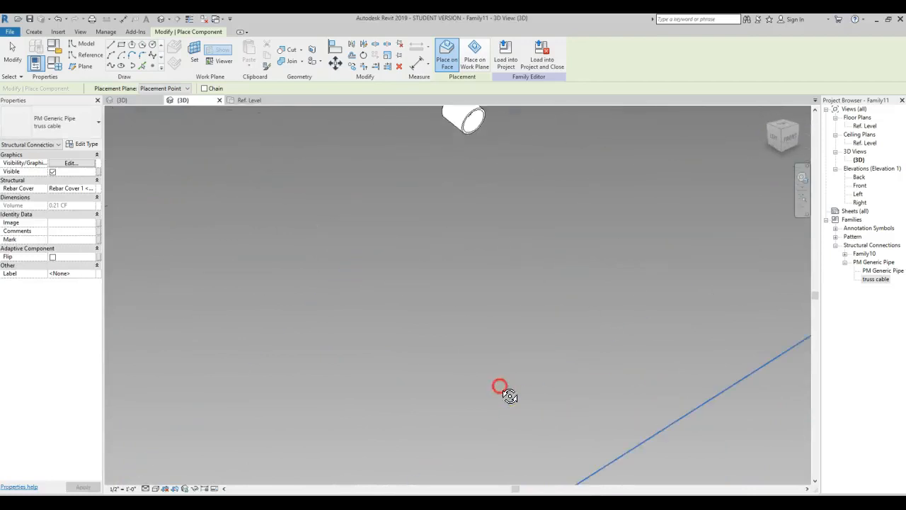
# Step: Place a truss cable between the two inner leg rings on the opposite side of the beam
pyautogui.keyDown('shift'); pyautogui.moveTo(551, 268); pyautogui.dragTo(540, 247, button='middle'); pyautogui.keyUp('shift')
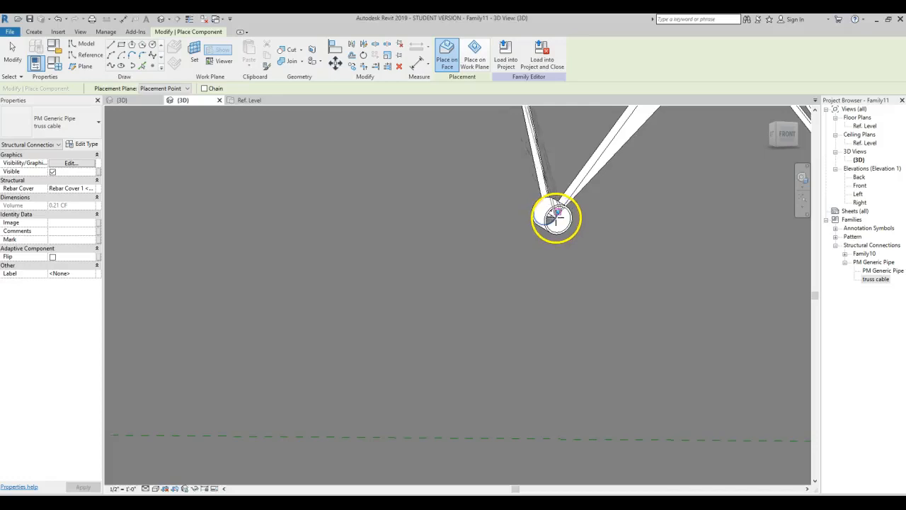
pyautogui.scroll(3, 556, 217)
pyautogui.click(555, 219)
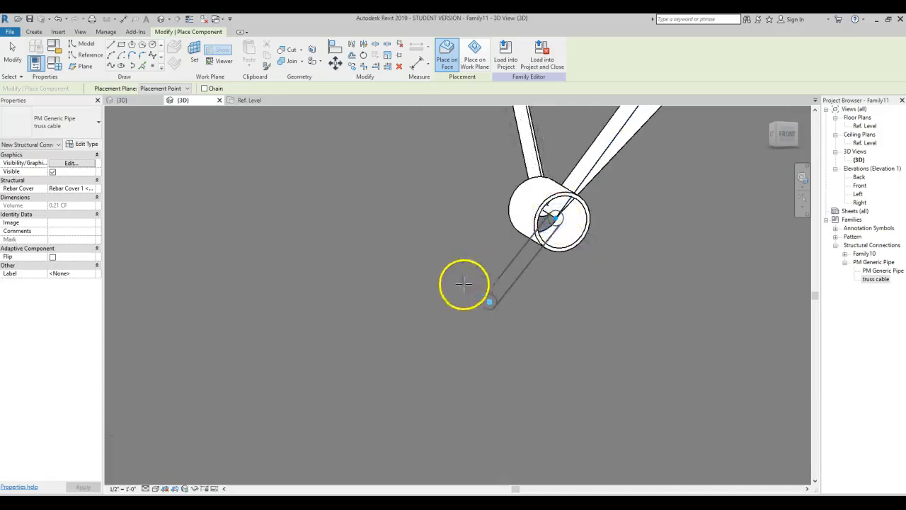
pyautogui.scroll(-5, 439, 269)
pyautogui.scroll(-2, 538, 322)
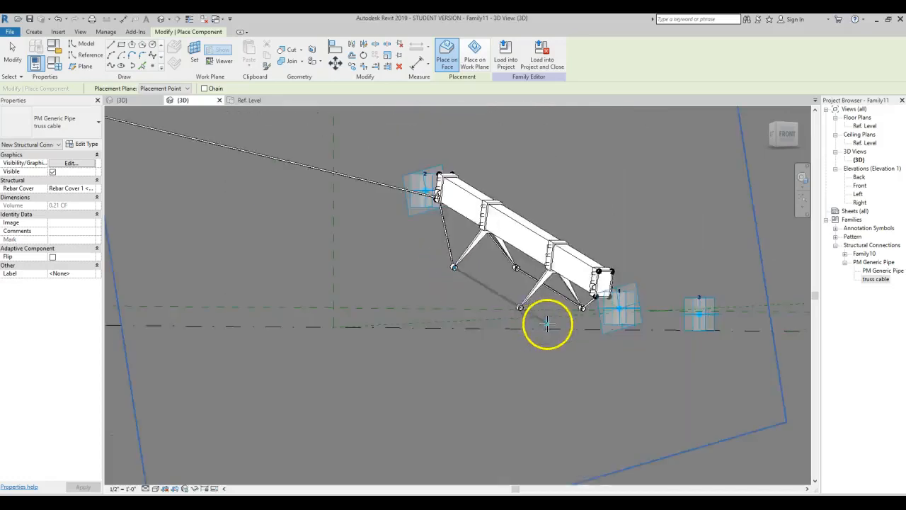
pyautogui.scroll(6, 475, 278)
pyautogui.scroll(3, 475, 281)
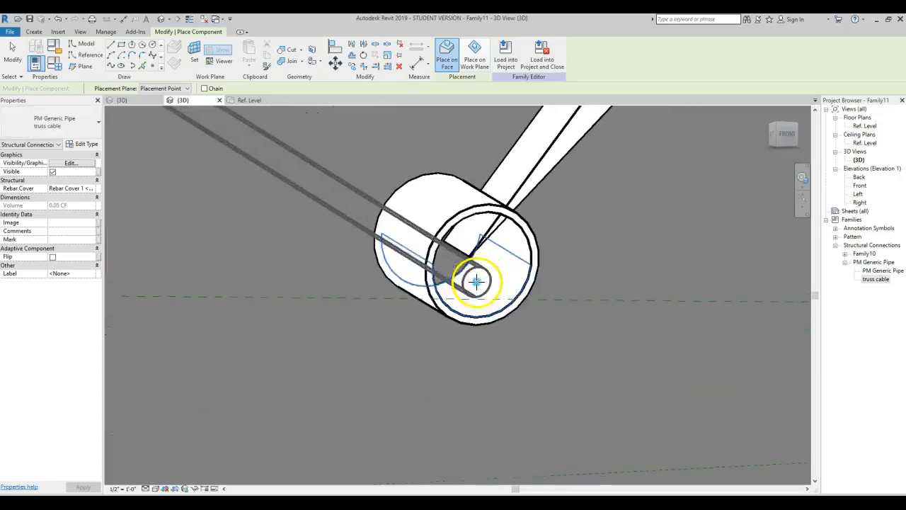
pyautogui.click(469, 256)
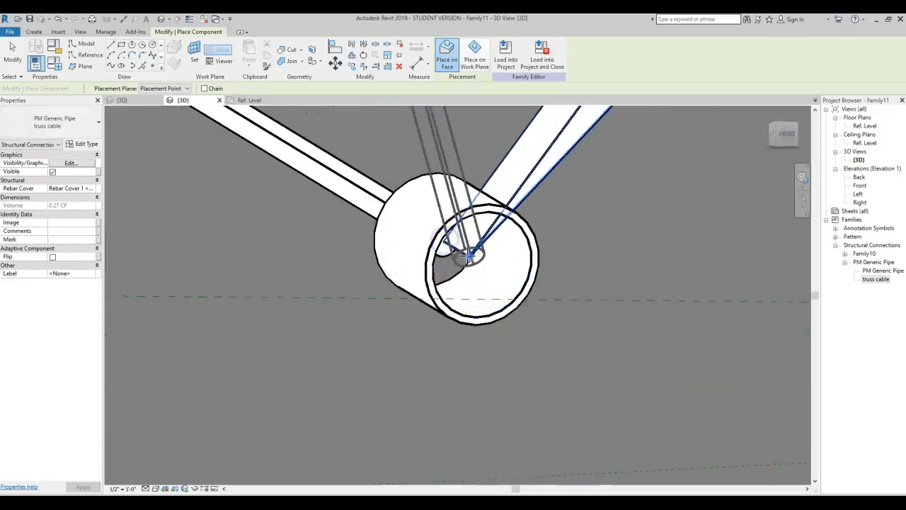
# Step: Place a truss cable from the second inner leg's ring on the opposite side to the end ring next to adaptive point 1
pyautogui.click(468, 257)
pyautogui.scroll(-2, 380, 327)
pyautogui.scroll(-2, 381, 325)
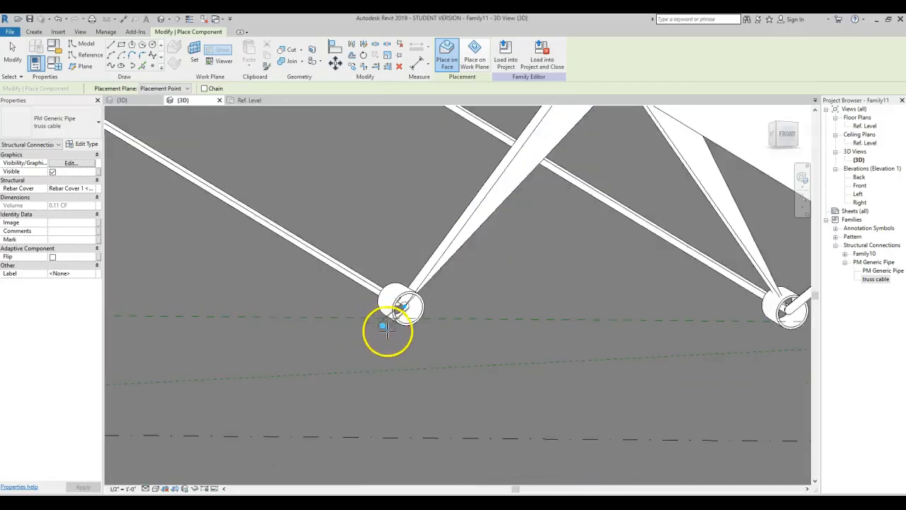
pyautogui.scroll(-2, 397, 334)
pyautogui.scroll(6, 540, 279)
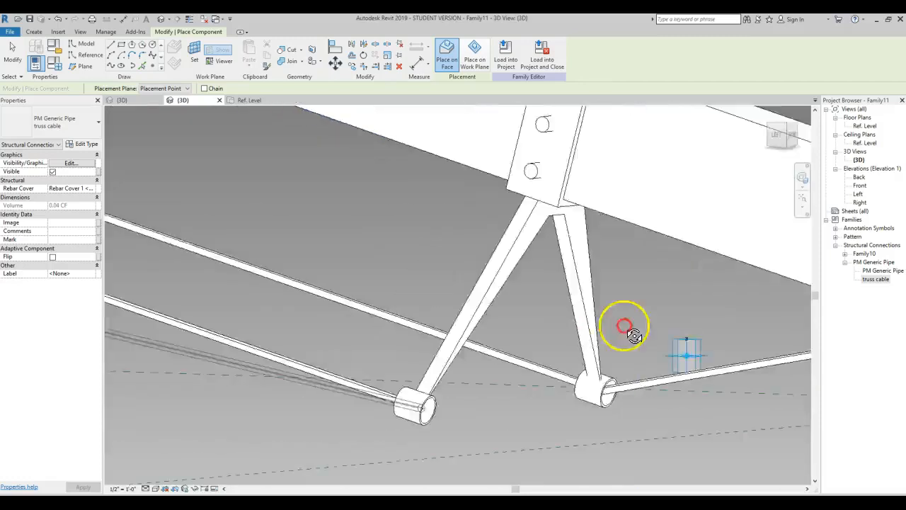
pyautogui.keyDown('shift'); pyautogui.moveTo(623, 323); pyautogui.dragTo(785, 352, button='middle'); pyautogui.keyUp('shift')
pyautogui.click(522, 348)
pyautogui.scroll(-3, 525, 348)
pyautogui.click(640, 281)
pyautogui.scroll(5, 641, 281)
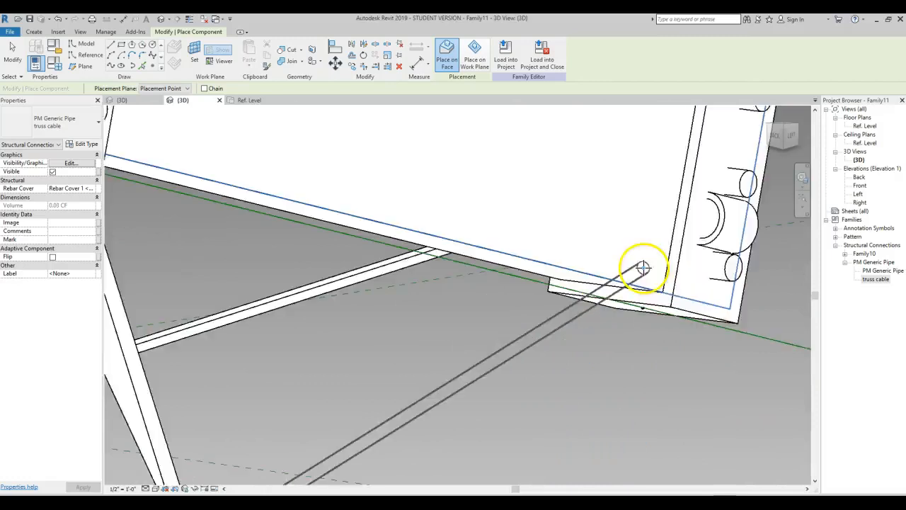
pyautogui.click(728, 207)
# Step: End the component placement and delete the stray truss cable running off past the end of the beam
pyautogui.scroll(-4, 546, 347)
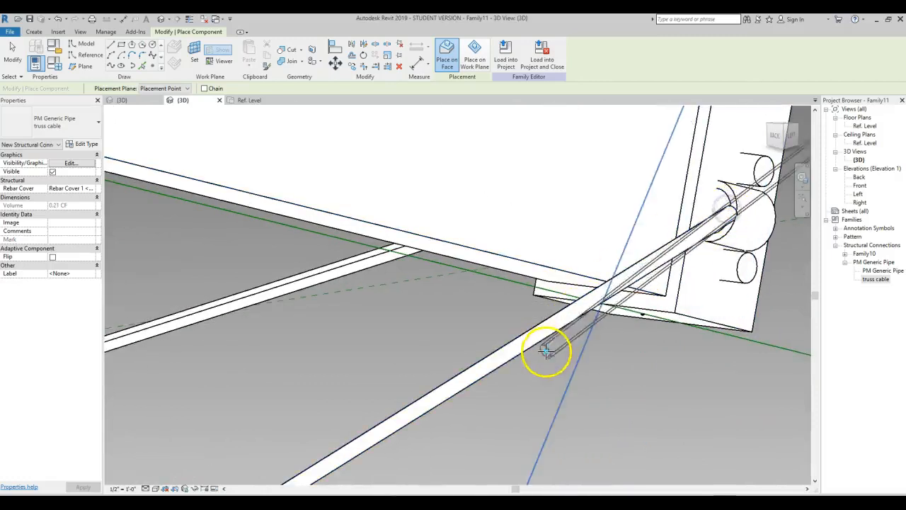
pyautogui.press('Escape')
pyautogui.press('Escape')
pyautogui.scroll(-3, 496, 338)
pyautogui.scroll(-3, 516, 341)
pyautogui.keyDown('shift'); pyautogui.moveTo(522, 334); pyautogui.dragTo(337, 418, button='middle'); pyautogui.keyUp('shift')
pyautogui.click(136, 279)
pyautogui.press('Delete')
# Step: Move adaptive point 3 sideways toward the adaptive point 2 end of the truss
pyautogui.click(665, 353)
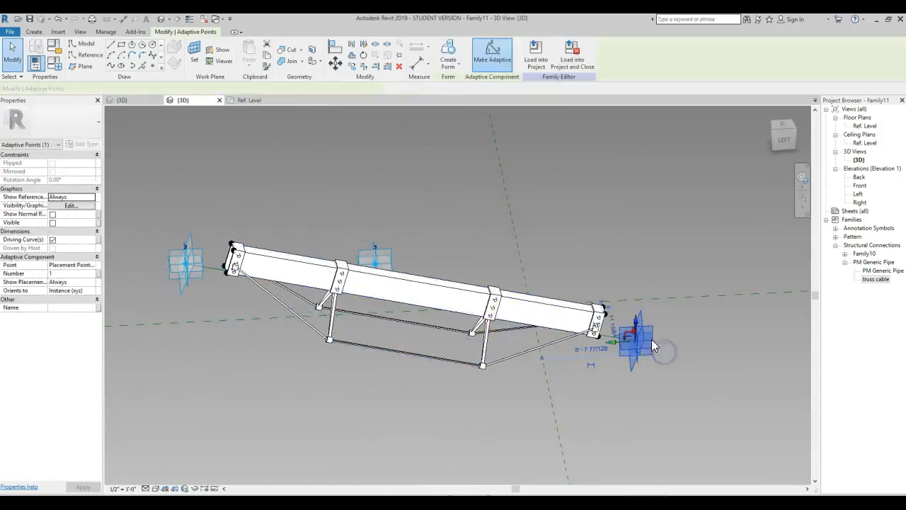
pyautogui.moveTo(678, 359)
pyautogui.keyDown('shift'); pyautogui.mouseDown(button='middle')
pyautogui.moveTo(597, 371)
pyautogui.moveTo(355, 265)
pyautogui.moveTo(512, 368)
pyautogui.moveTo(511, 261)
pyautogui.moveTo(411, 277)
pyautogui.moveTo(572, 303)
pyautogui.moveTo(394, 361)
pyautogui.moveTo(385, 351)
pyautogui.mouseUp(button='middle'); pyautogui.keyUp('shift')
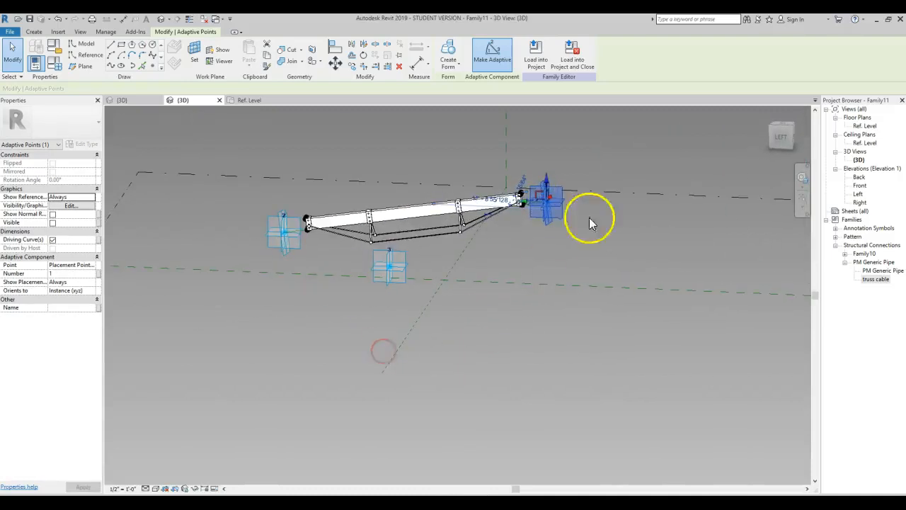
pyautogui.scroll(4, 519, 189)
pyautogui.click(517, 153)
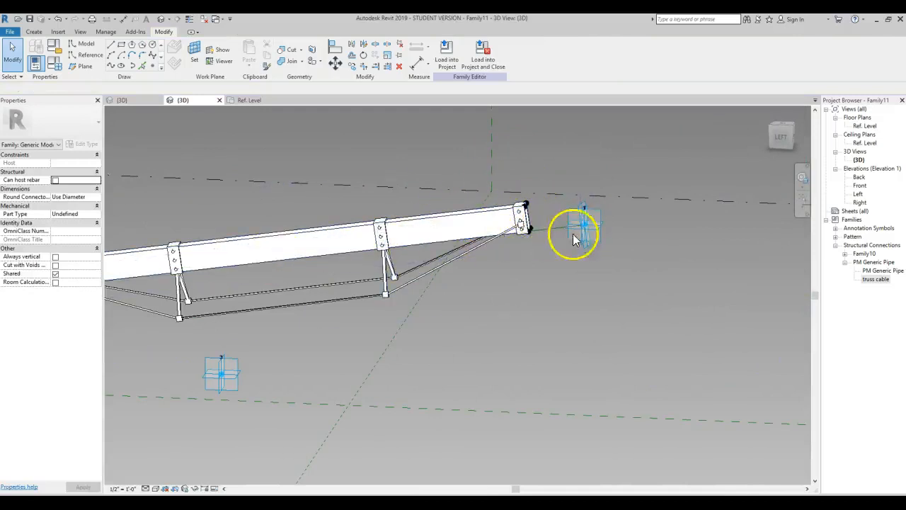
pyautogui.scroll(-4, 584, 234)
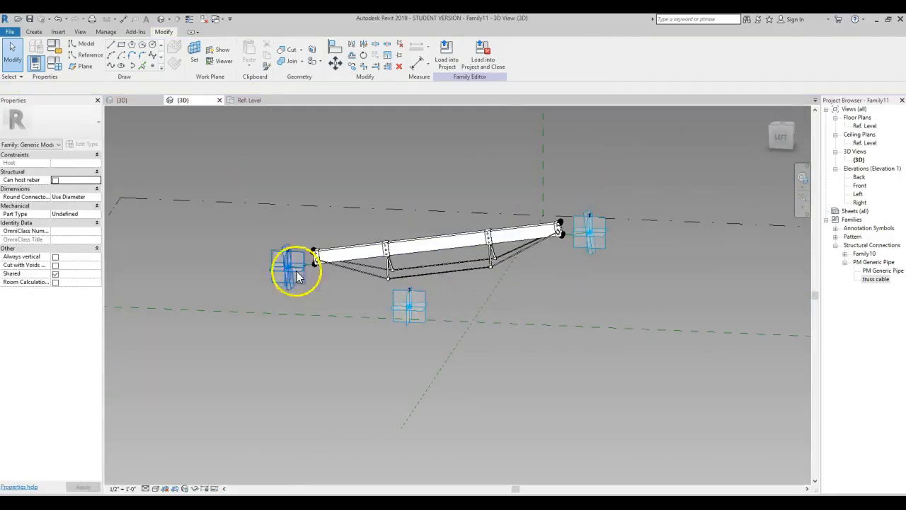
pyautogui.click(399, 304)
pyautogui.moveTo(388, 307); pyautogui.dragTo(338, 305)
# Step: Create a solid block form from the closed loop of four reference lines on the end face next to adaptive point 1
pyautogui.keyDown('shift'); pyautogui.moveTo(582, 281); pyautogui.dragTo(524, 298, button='middle'); pyautogui.keyUp('shift')
pyautogui.scroll(4, 458, 262)
pyautogui.scroll(3, 458, 266)
pyautogui.click(454, 257)
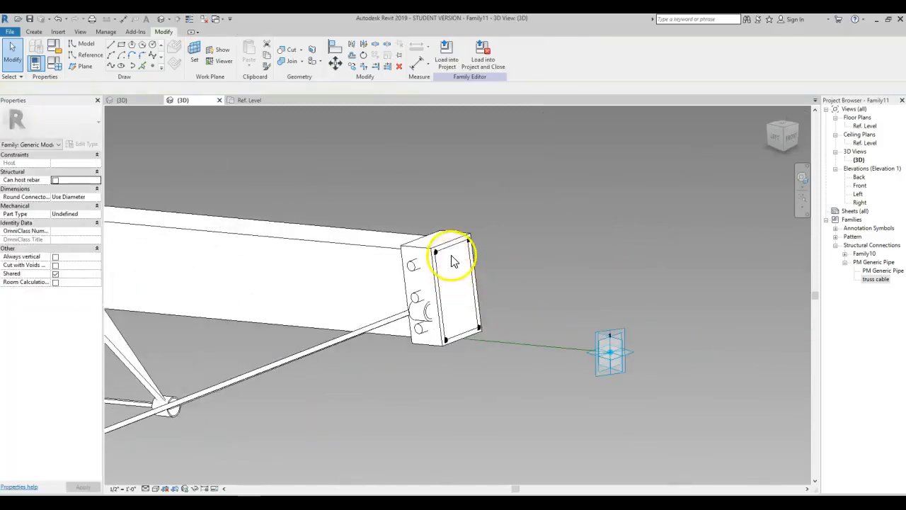
pyautogui.press('Tab')
pyautogui.click(453, 257)
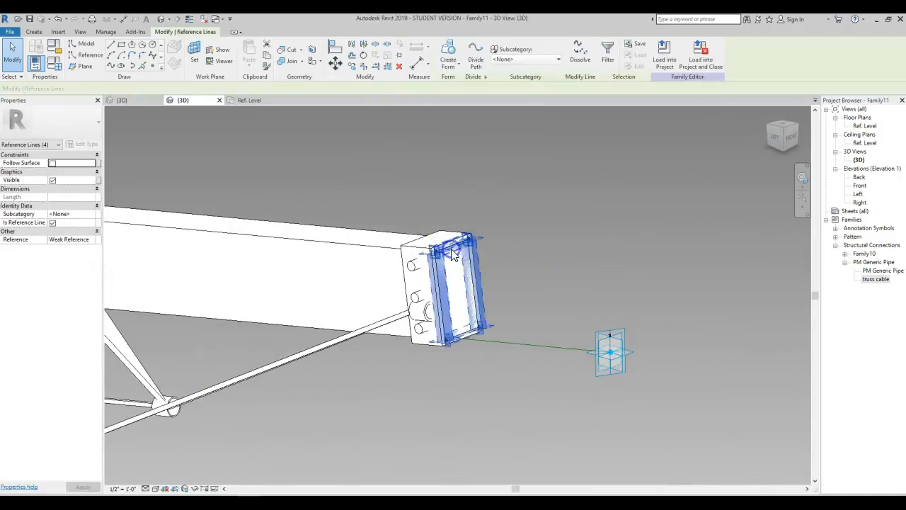
pyautogui.click(502, 267)
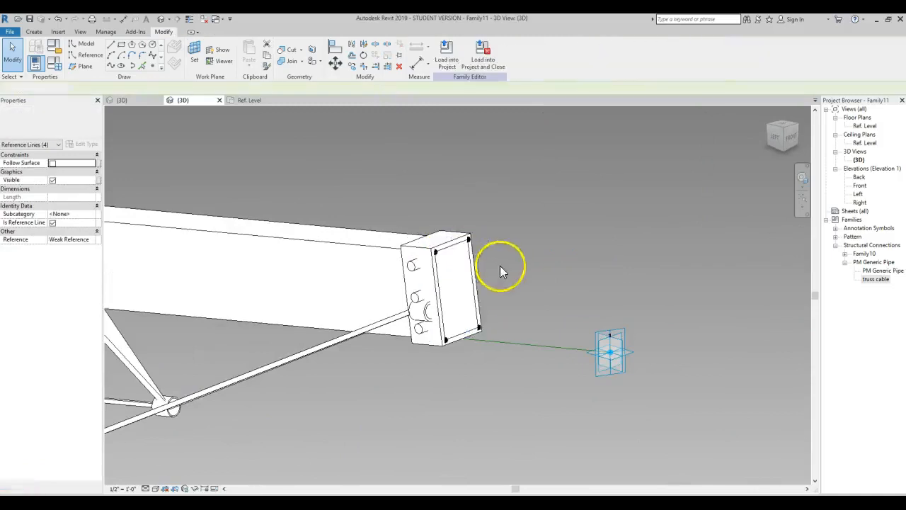
pyautogui.click(450, 255)
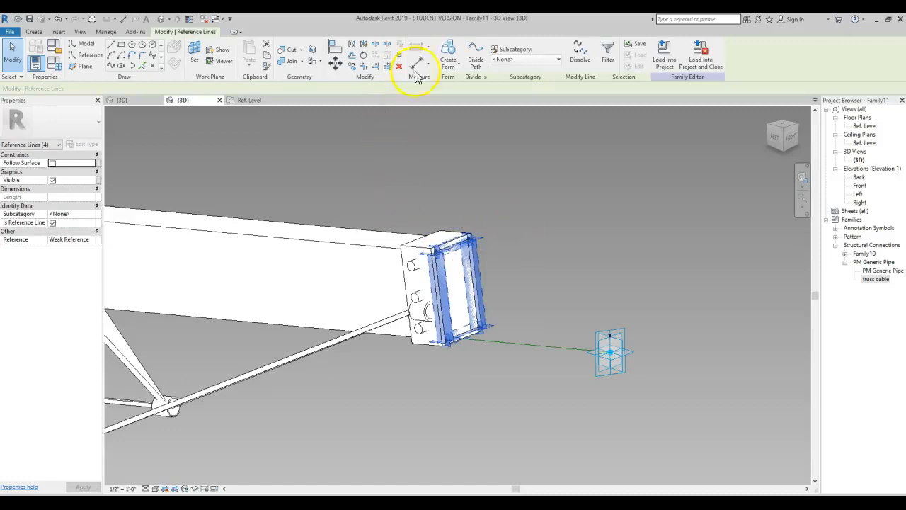
pyautogui.click(446, 53)
pyautogui.click(485, 364)
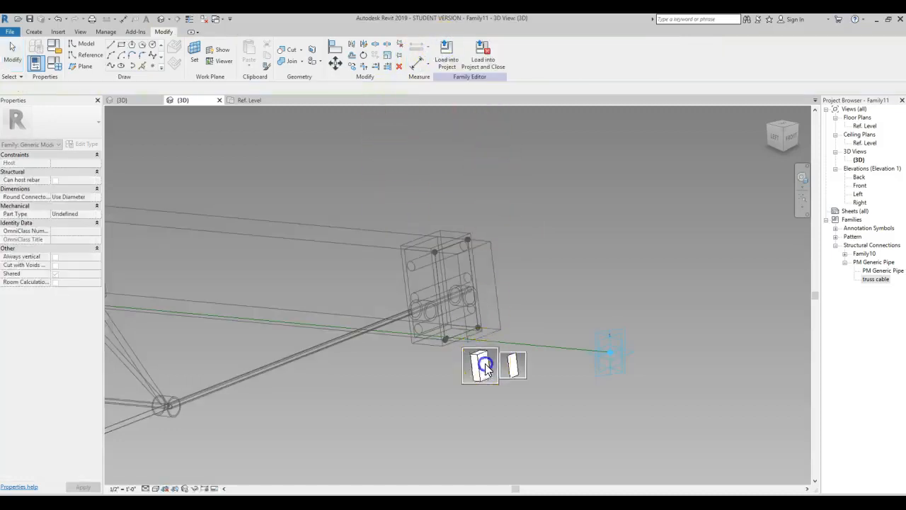
pyautogui.doubleClick(67, 164)
pyautogui.press('Escape')
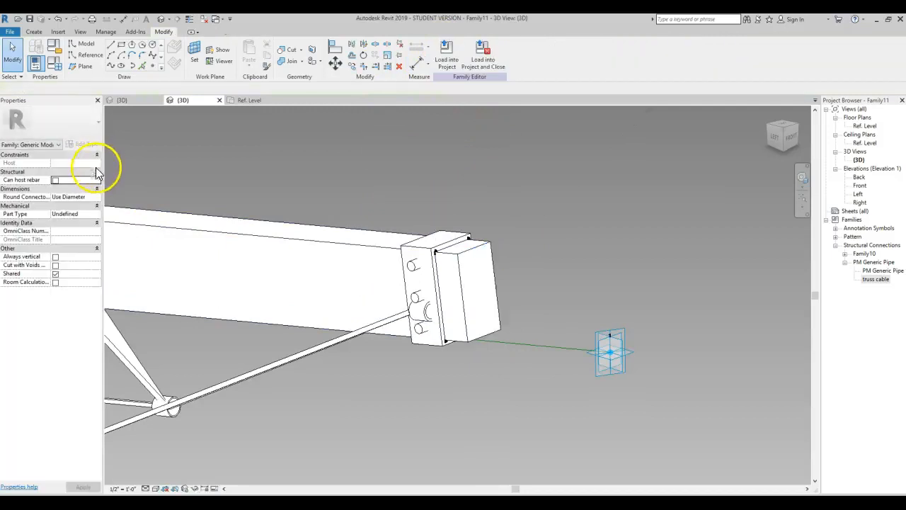
# Step: Associate the end block's Positive Offset with a new type parameter named "truss end exten" and set that parameter to 4' 0"
pyautogui.click(479, 263)
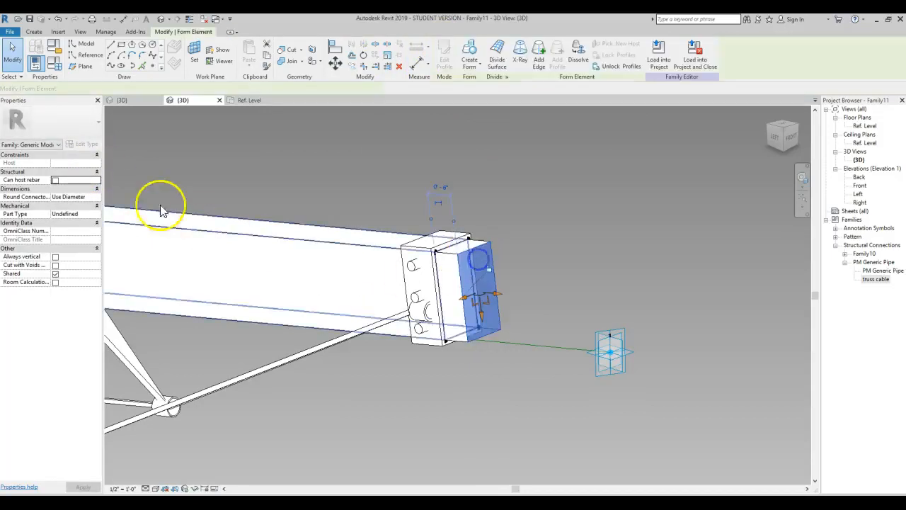
pyautogui.click(98, 163)
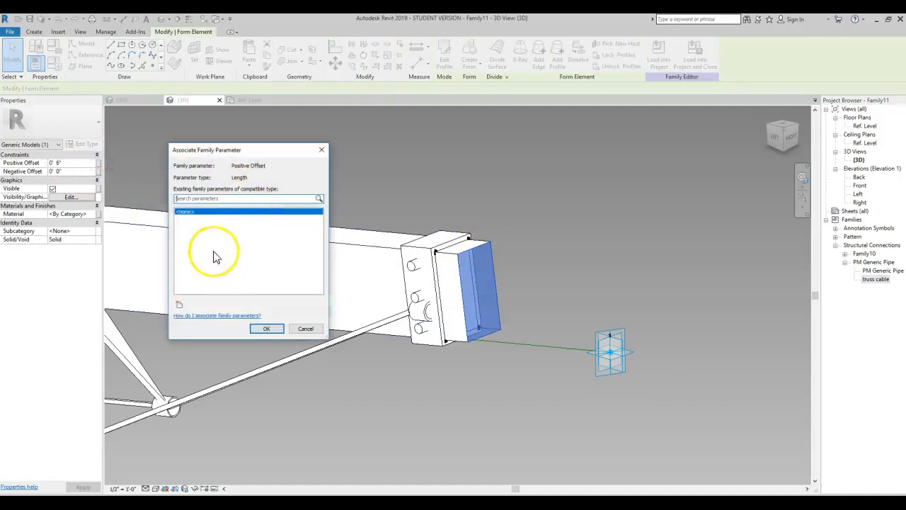
pyautogui.click(179, 305)
pyautogui.write('truss end exten')
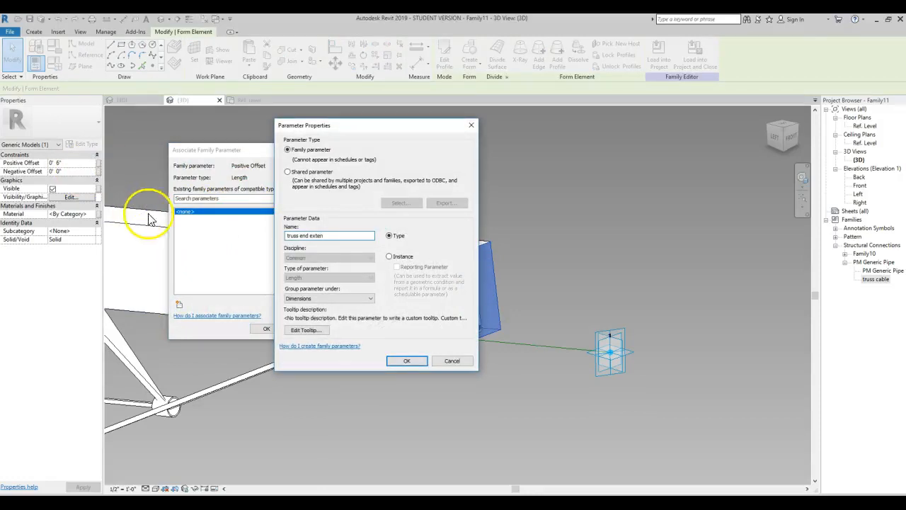
pyautogui.click(408, 361)
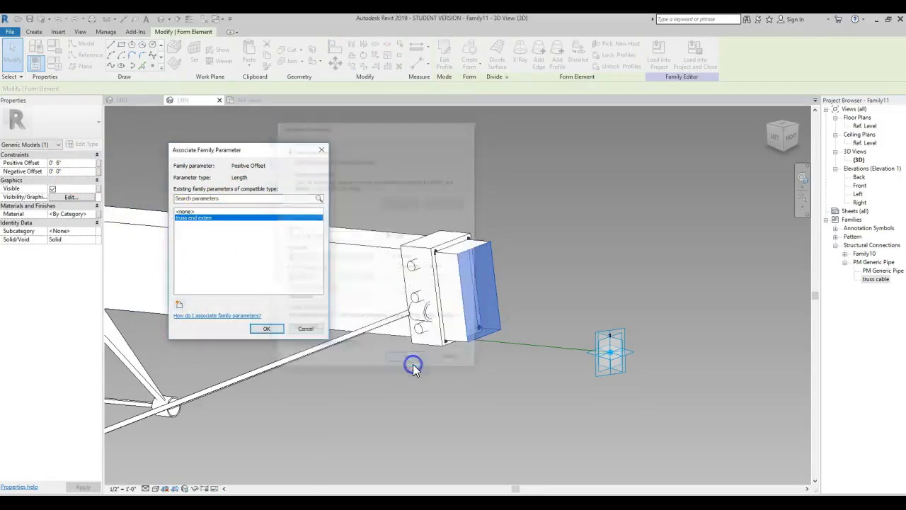
pyautogui.click(267, 329)
pyautogui.click(284, 191)
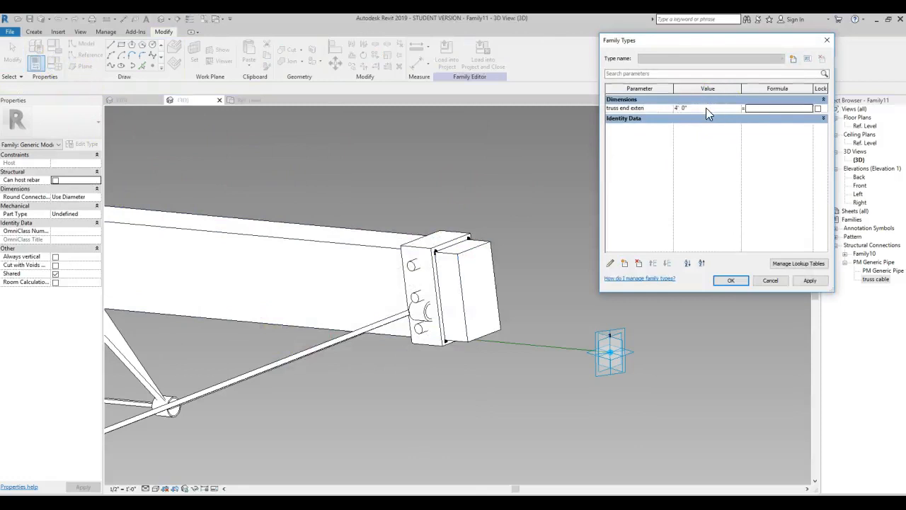
pyautogui.click(810, 280)
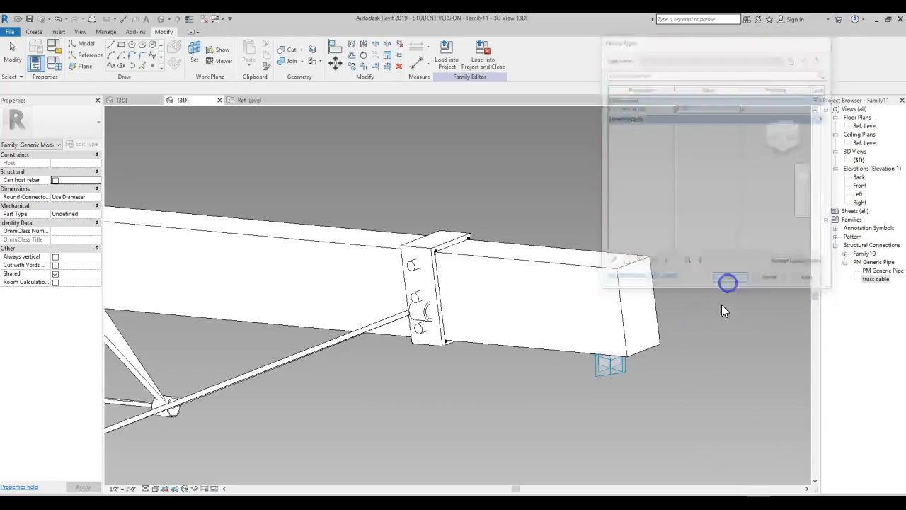
# Step: Draw a 3D-snapped reference line from adaptive point 3 to adaptive point 2
pyautogui.scroll(-5, 646, 294)
pyautogui.scroll(-3, 663, 286)
pyautogui.keyDown('shift'); pyautogui.moveTo(519, 337); pyautogui.dragTo(567, 354, button='middle'); pyautogui.keyUp('shift')
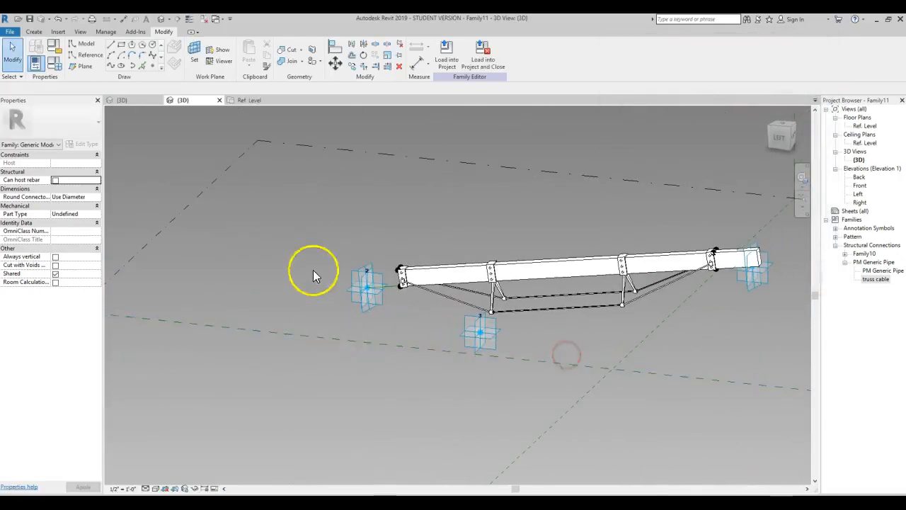
pyautogui.scroll(-2, 340, 311)
pyautogui.keyDown('shift'); pyautogui.moveTo(348, 330); pyautogui.dragTo(729, 372, button='middle'); pyautogui.keyUp('shift')
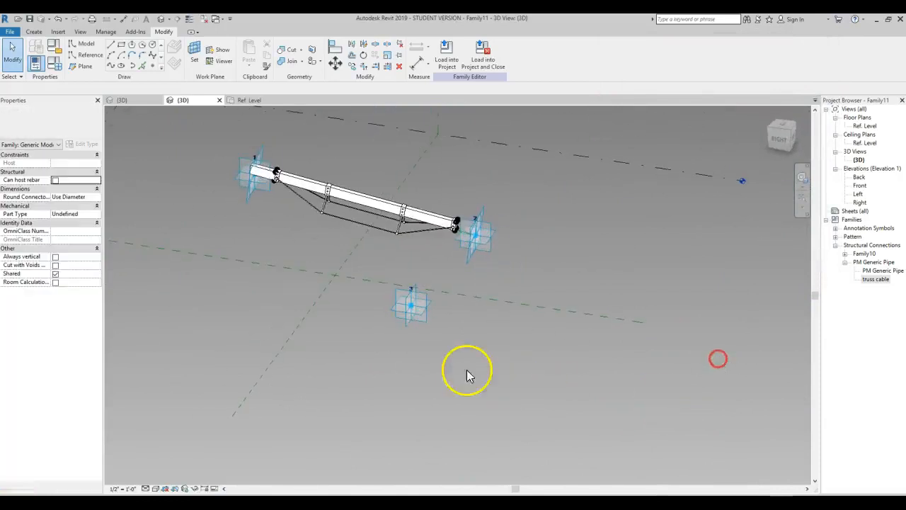
pyautogui.scroll(3, 467, 364)
pyautogui.keyDown('shift'); pyautogui.moveTo(596, 241); pyautogui.dragTo(577, 259, button='middle'); pyautogui.keyUp('shift')
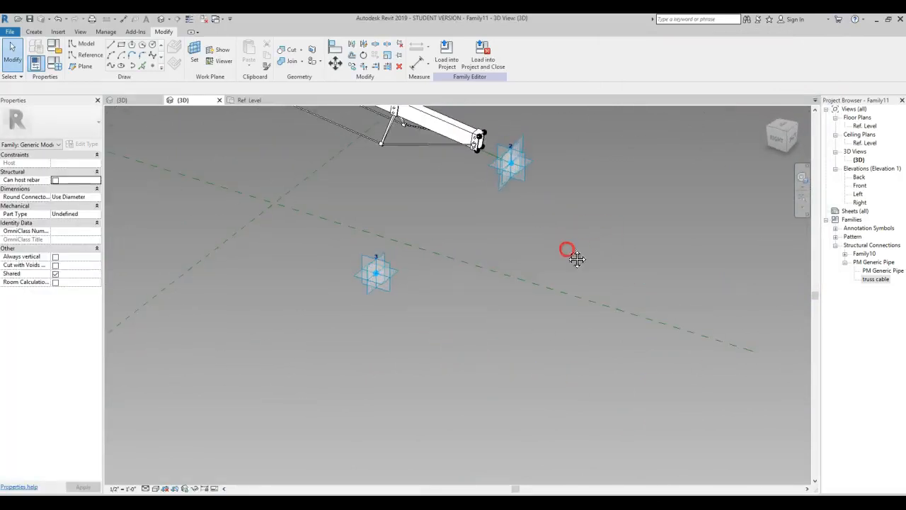
pyautogui.click(88, 55)
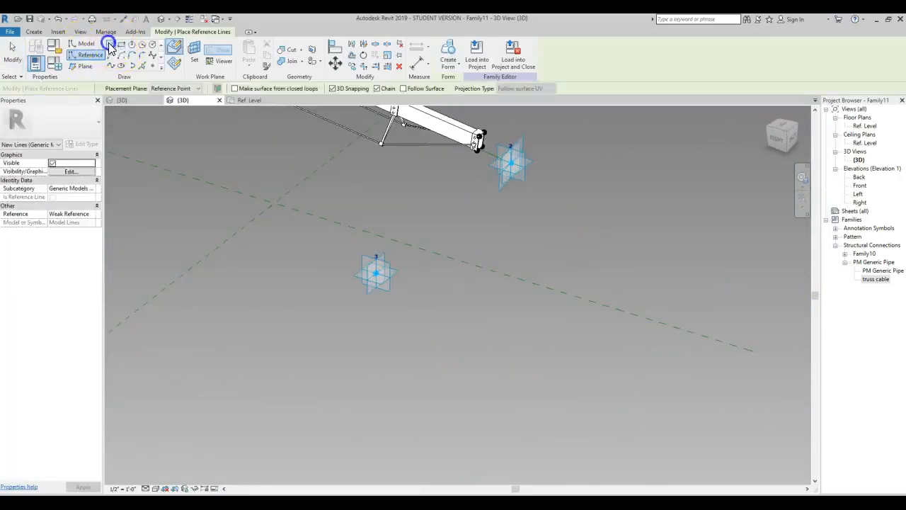
pyautogui.click(376, 272)
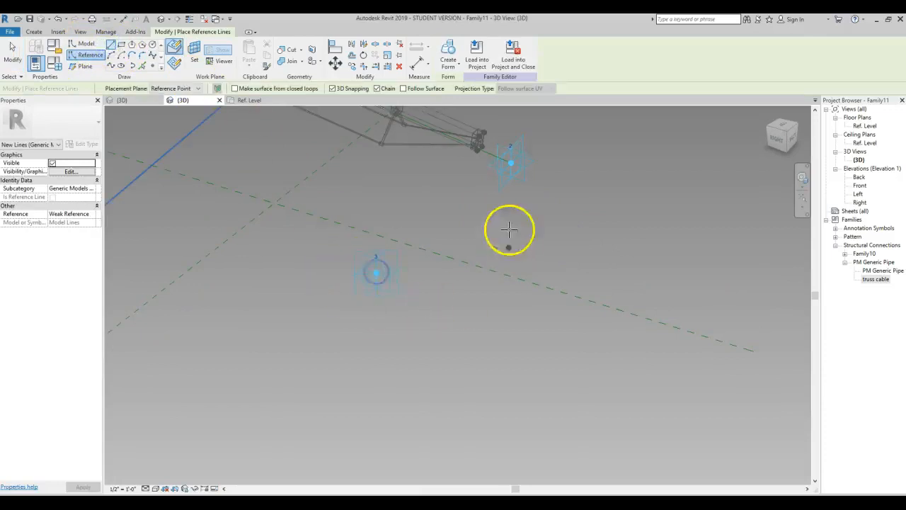
pyautogui.click(510, 167)
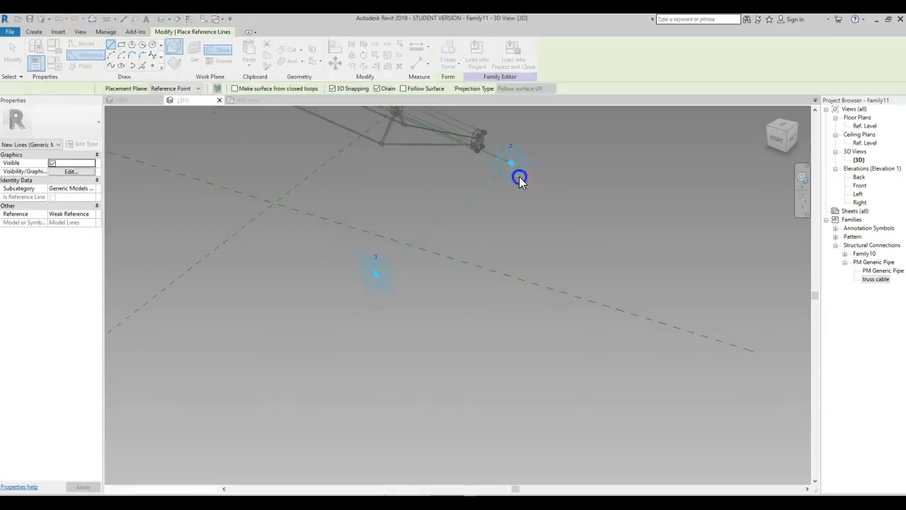
pyautogui.click(376, 273)
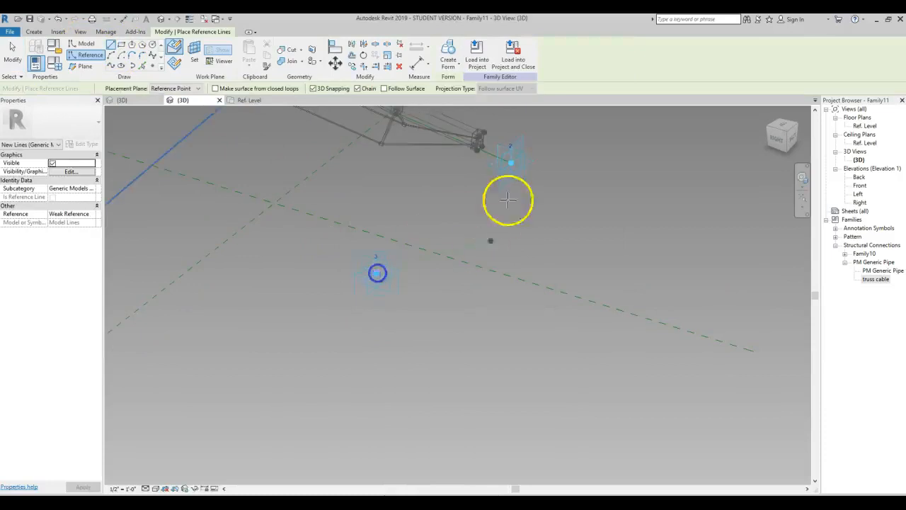
pyautogui.click(507, 164)
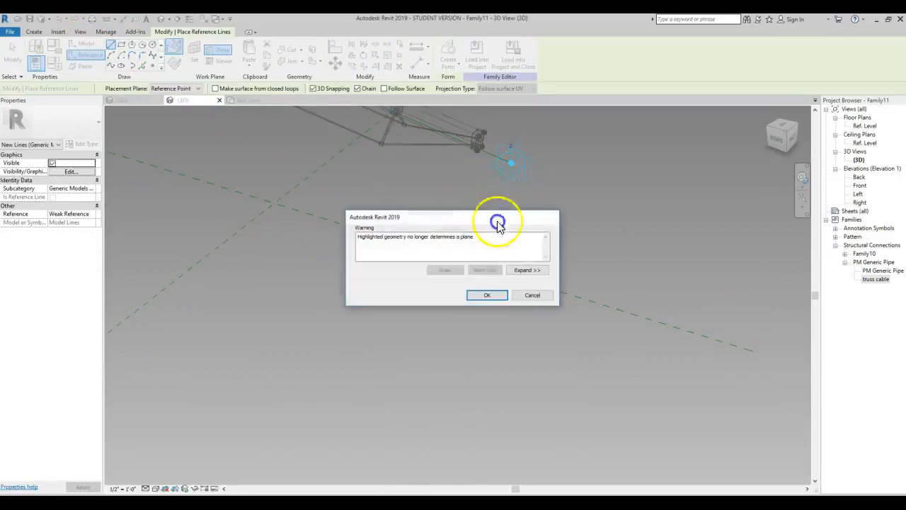
pyautogui.click(485, 295)
pyautogui.press('Escape')
pyautogui.press('Escape')
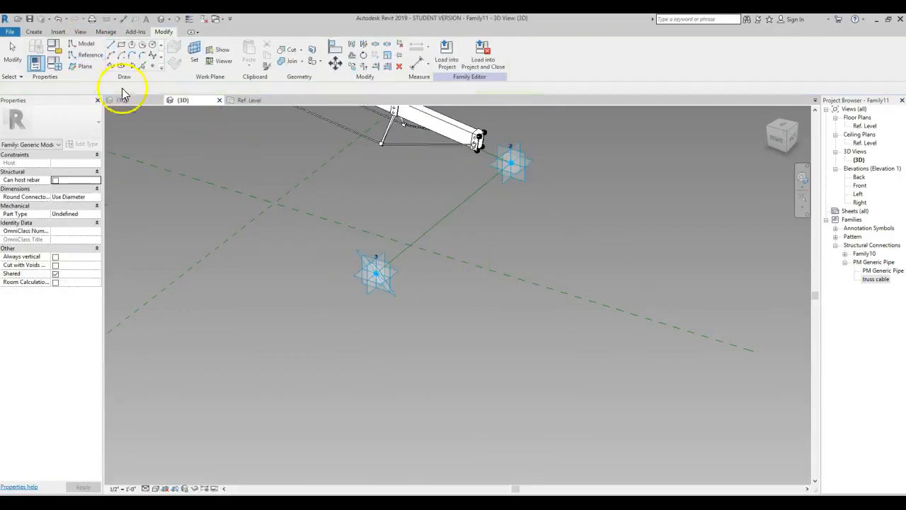
# Step: Place an aligned dimension between adaptive point 3 and adaptive point 2, beside the reference line joining them
pyautogui.click(420, 65)
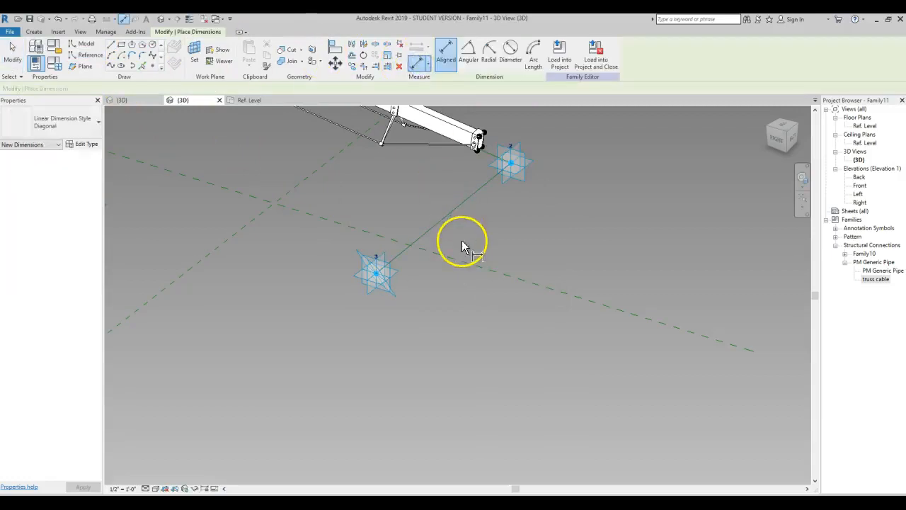
pyautogui.press('s')
pyautogui.press('w')
pyautogui.click(455, 238)
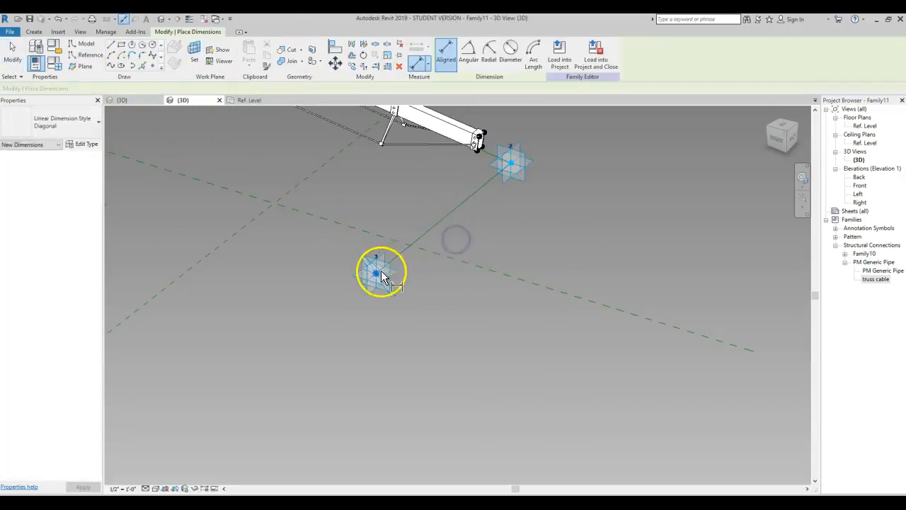
pyautogui.click(381, 274)
pyautogui.click(510, 223)
pyautogui.press('Escape')
pyautogui.press('Escape')
# Step: Label the dimension between adaptive points 3 and 2 with a new instance reporting parameter named "repdim"
pyautogui.click(510, 236)
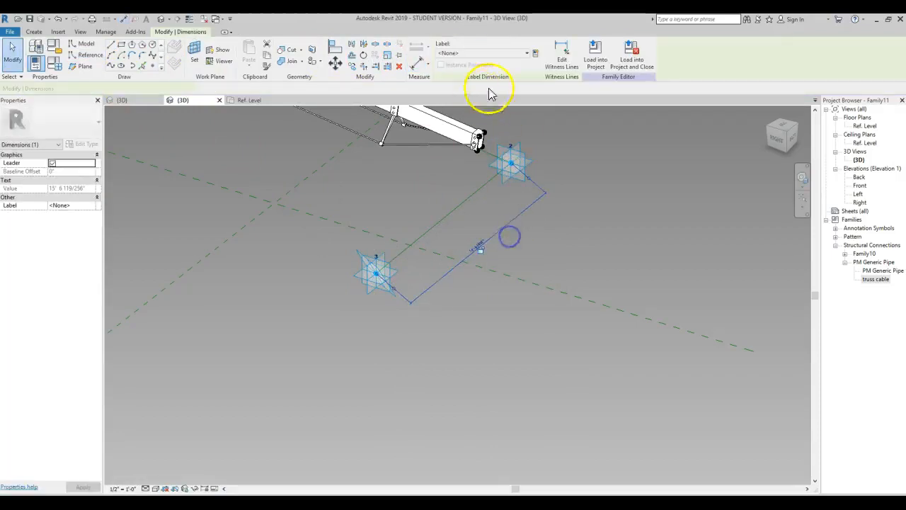
pyautogui.click(536, 52)
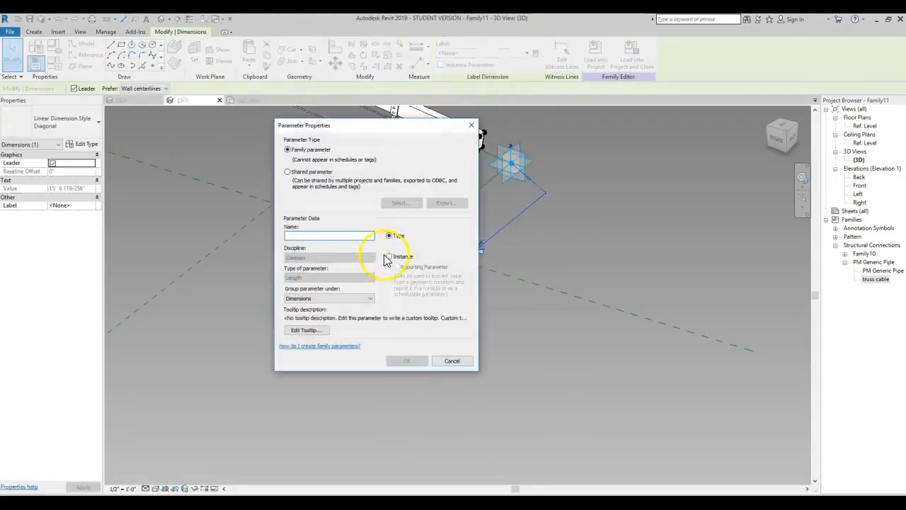
pyautogui.click(389, 256)
pyautogui.click(328, 231)
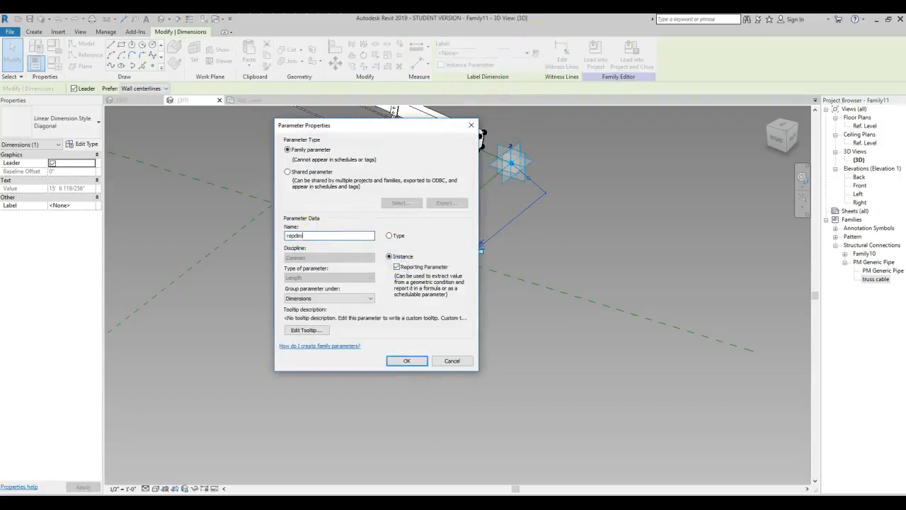
pyautogui.click(407, 362)
pyautogui.click(482, 369)
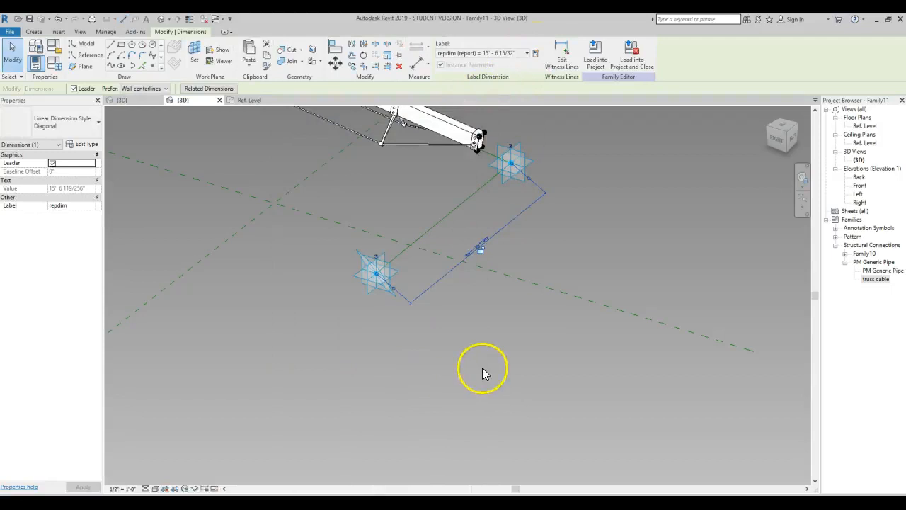
# Step: Create a solid block form from the closed reference line loop on the truss end face next to adaptive point 2
pyautogui.scroll(-1, 483, 382)
pyautogui.scroll(4, 505, 271)
pyautogui.keyDown('shift'); pyautogui.moveTo(494, 302); pyautogui.dragTo(447, 282, button='middle'); pyautogui.keyUp('shift')
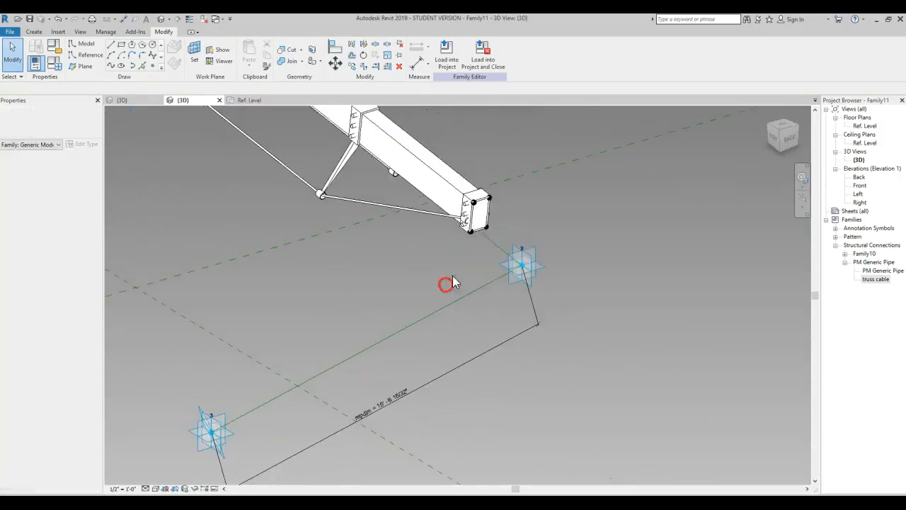
pyautogui.click(481, 228)
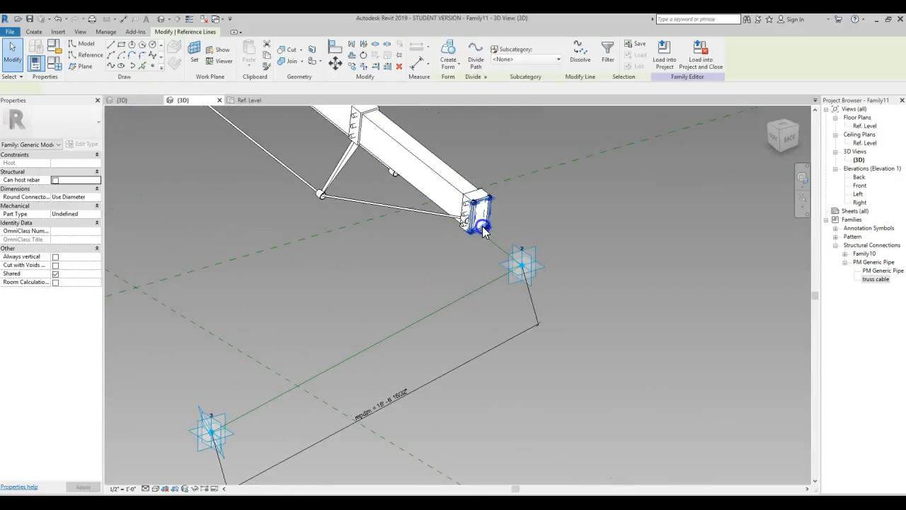
pyautogui.click(455, 60)
pyautogui.click(514, 256)
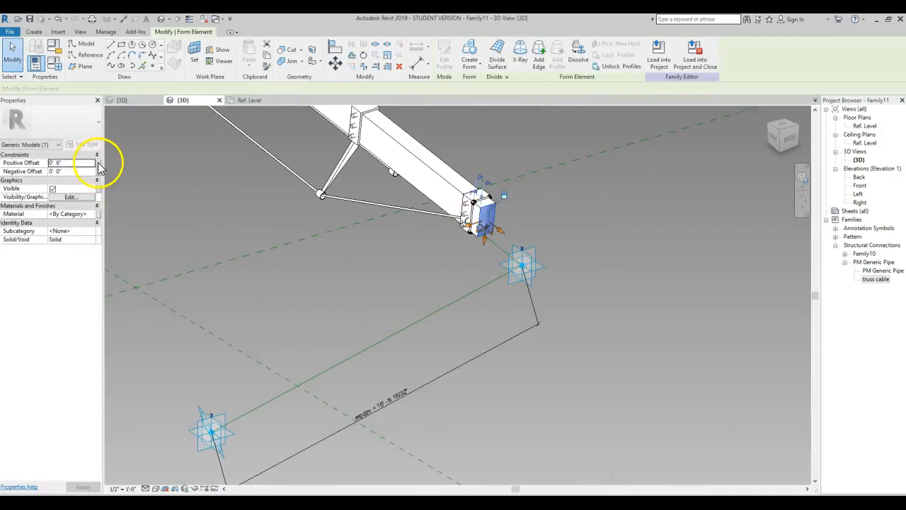
# Step: Associate the Positive Offset of the end block near adaptive point 2 with a new instance parameter named "truss var ext"
pyautogui.click(98, 164)
pyautogui.click(179, 304)
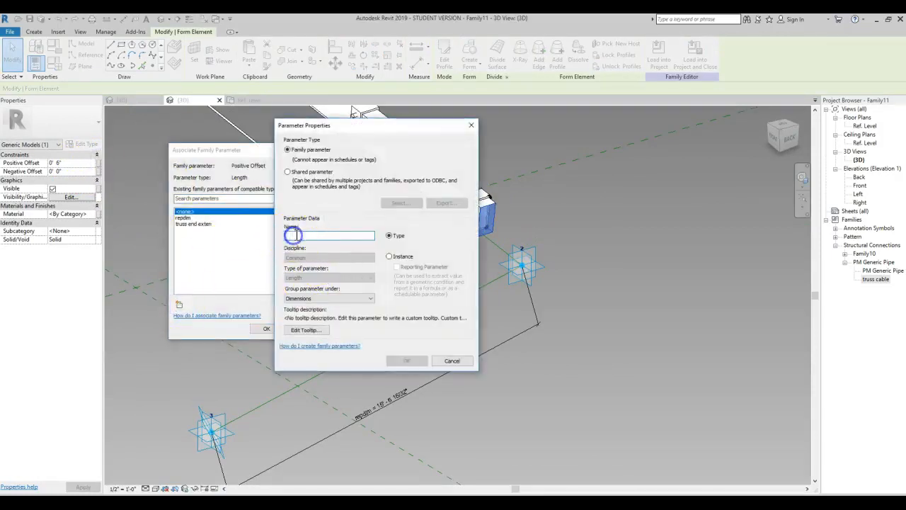
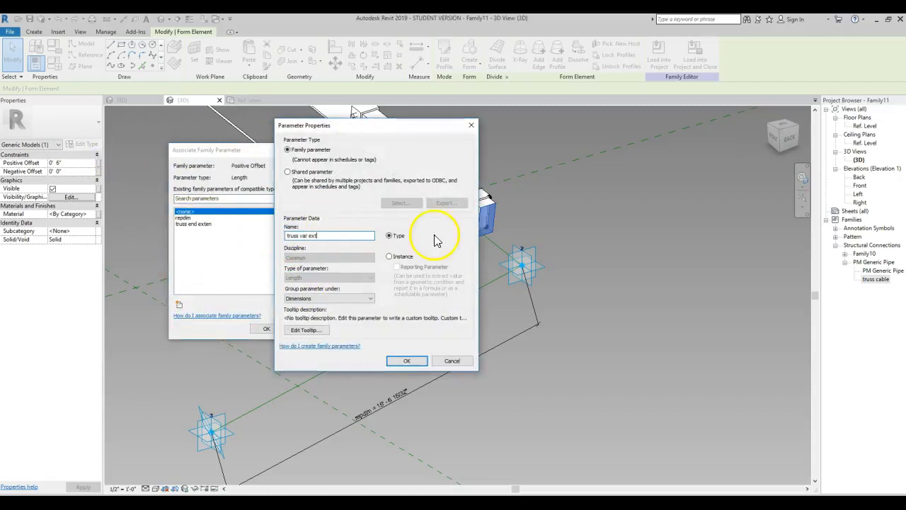
pyautogui.click(404, 361)
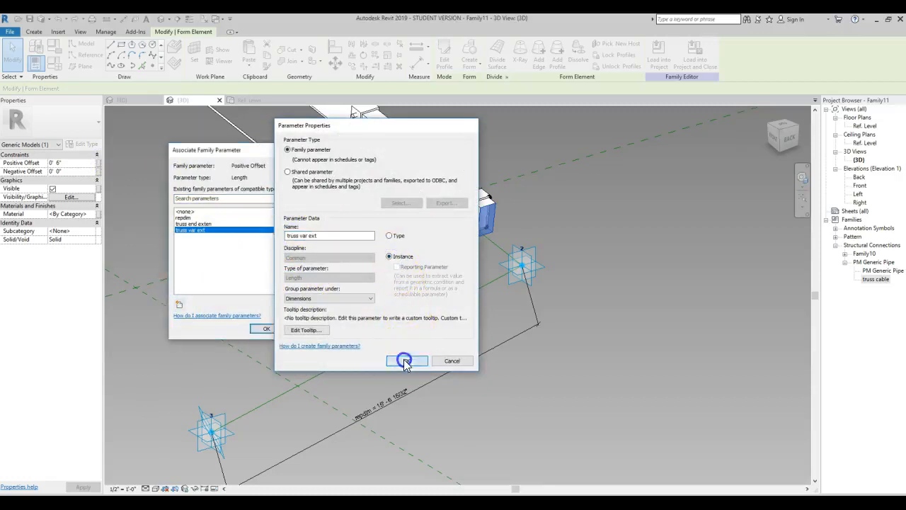
pyautogui.click(271, 328)
pyautogui.click(371, 288)
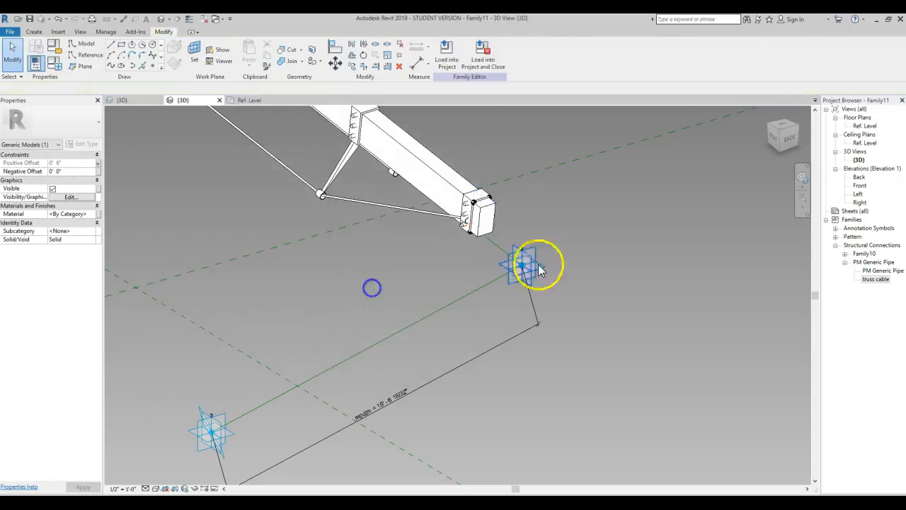
pyautogui.click(340, 306)
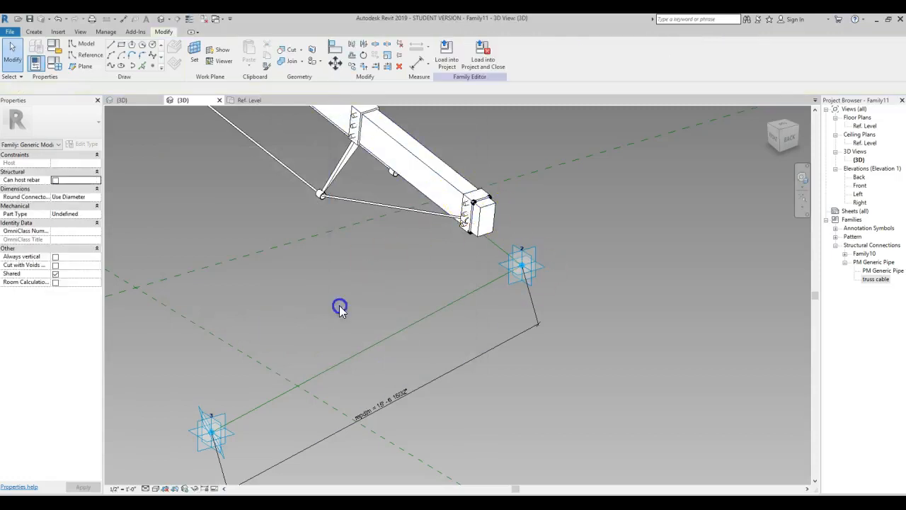
# Step: Set the formula of the "truss var ext" parameter to repdim / 3 and apply it to the family
pyautogui.click(56, 65)
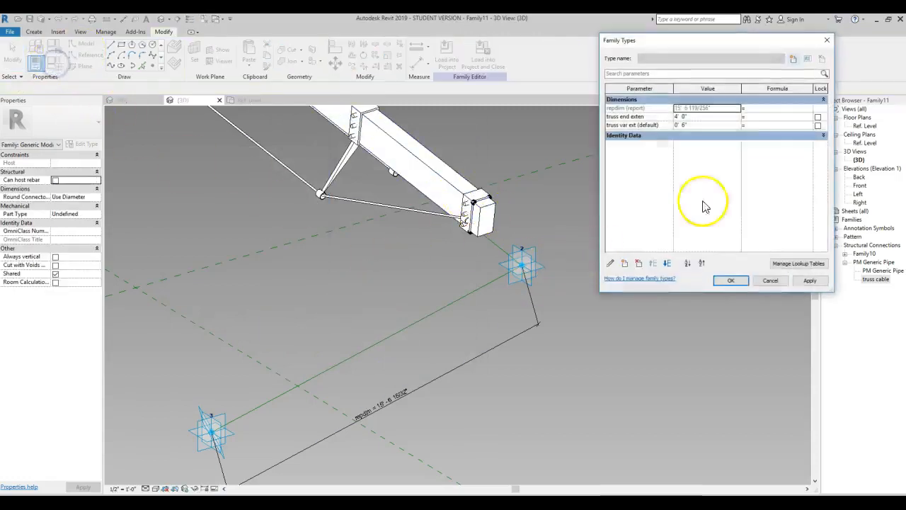
pyautogui.click(622, 111)
pyautogui.click(783, 124)
pyautogui.click(761, 127)
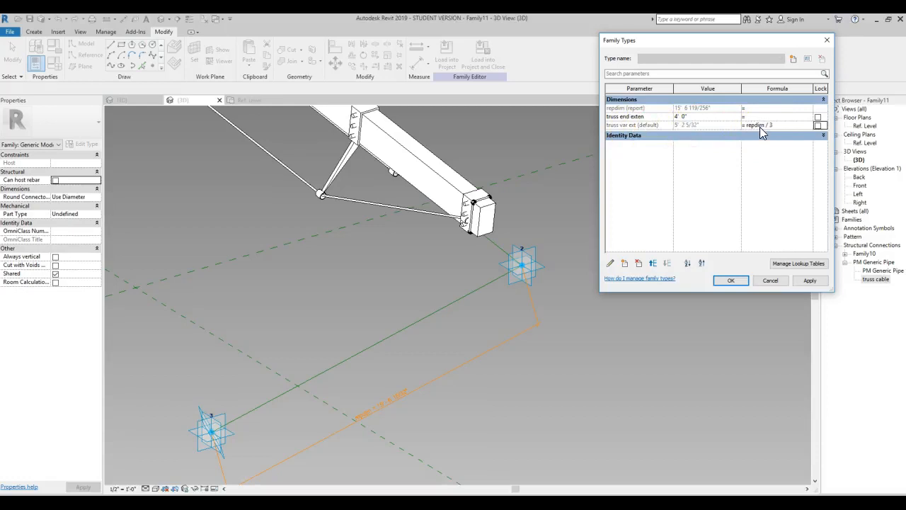
pyautogui.click(810, 280)
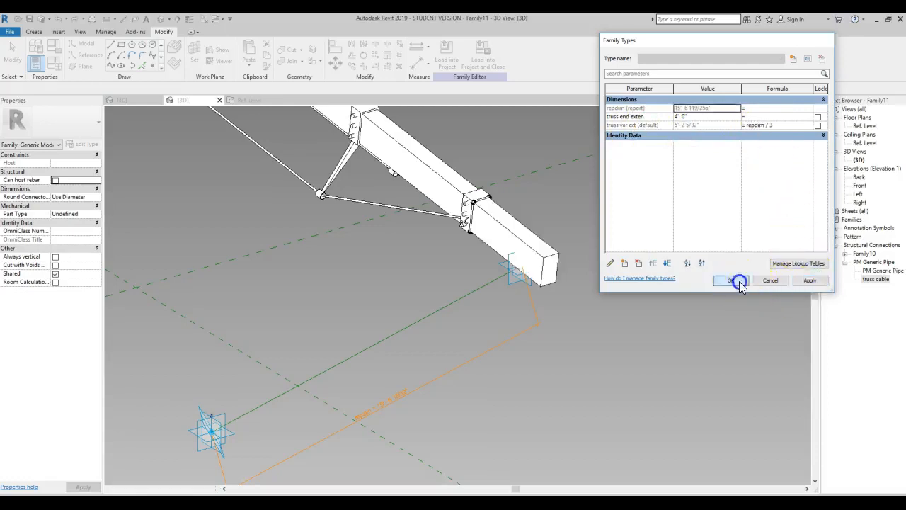
pyautogui.click(737, 280)
# Step: Move adaptive point 3 farther out, to about 45' 3" from adaptive point 2, to flex the variable end extension
pyautogui.scroll(-5, 413, 205)
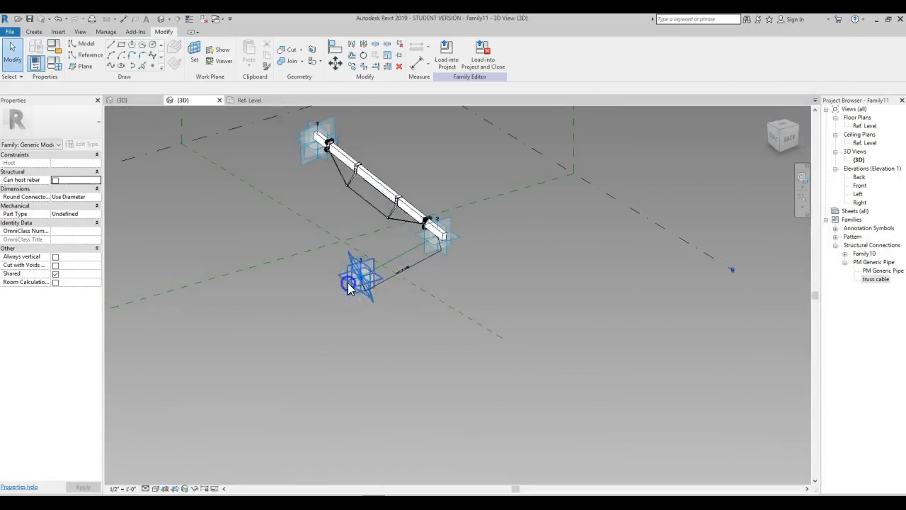
pyautogui.click(356, 287)
pyautogui.moveTo(356, 289); pyautogui.dragTo(192, 315)
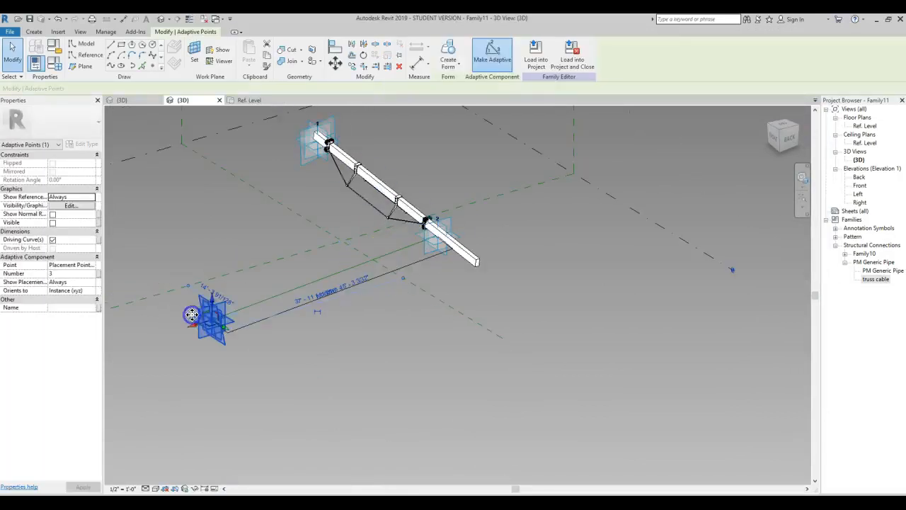
pyautogui.click(406, 357)
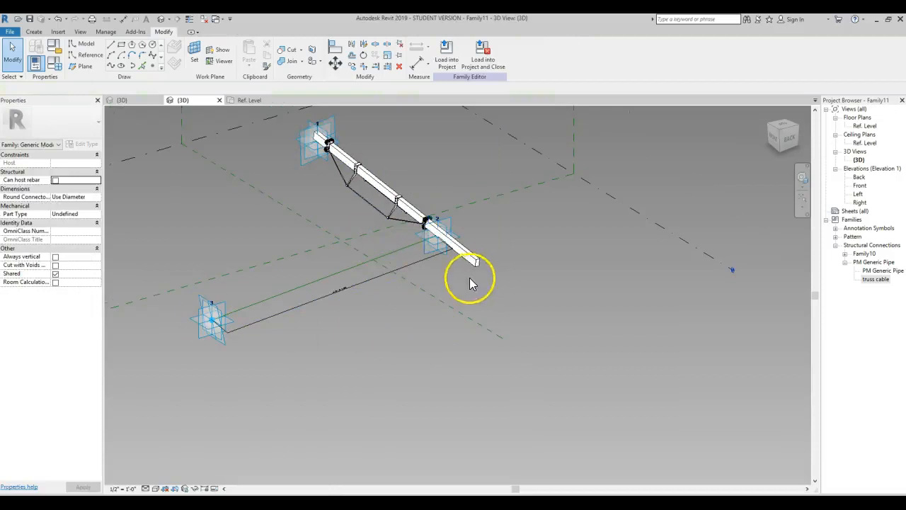
# Step: Change the formula of the "truss var ext" parameter to repdim / 2 and apply it
pyautogui.scroll(-1, 443, 262)
pyautogui.keyDown('shift'); pyautogui.moveTo(442, 265); pyautogui.dragTo(416, 321, button='middle'); pyautogui.keyUp('shift')
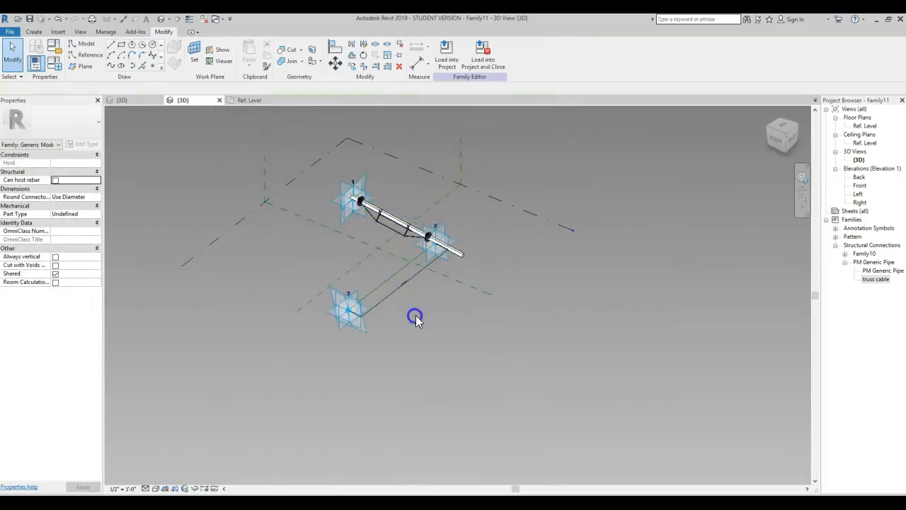
pyautogui.click(62, 67)
pyautogui.click(782, 128)
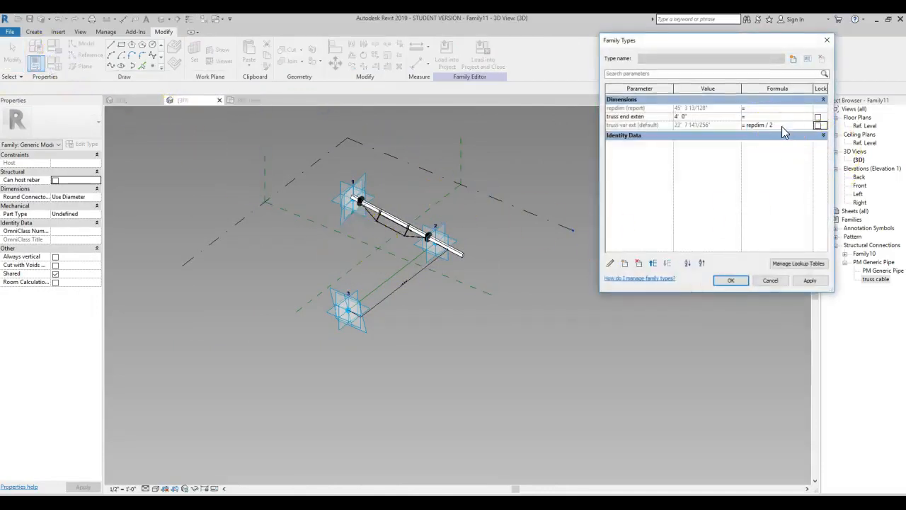
pyautogui.click(810, 281)
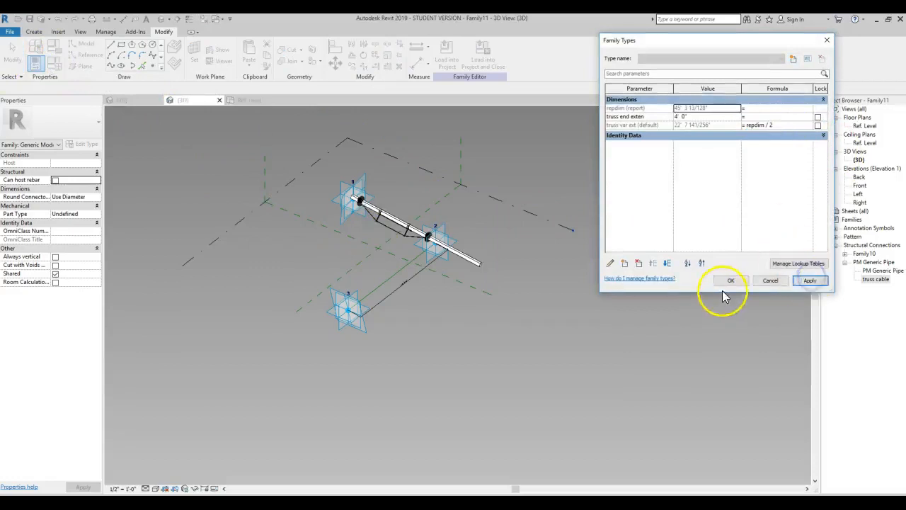
pyautogui.click(730, 281)
# Step: Move adaptive point 3 sideways, past adaptive point 2 toward the extended end of the truss, to flex the extension again
pyautogui.keyDown('shift'); pyautogui.moveTo(352, 260); pyautogui.dragTo(518, 272, button='middle'); pyautogui.keyUp('shift')
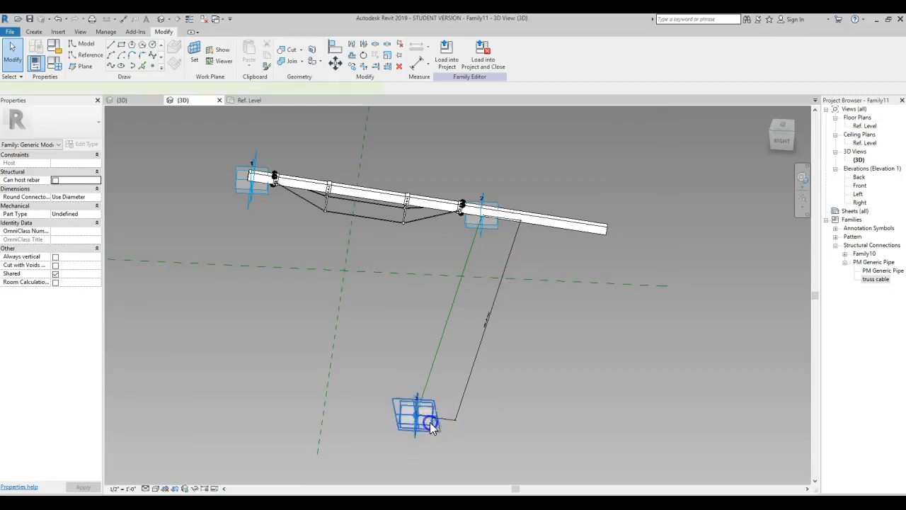
pyautogui.click(419, 419)
pyautogui.moveTo(653, 403); pyautogui.dragTo(609, 408)
pyautogui.click(472, 334)
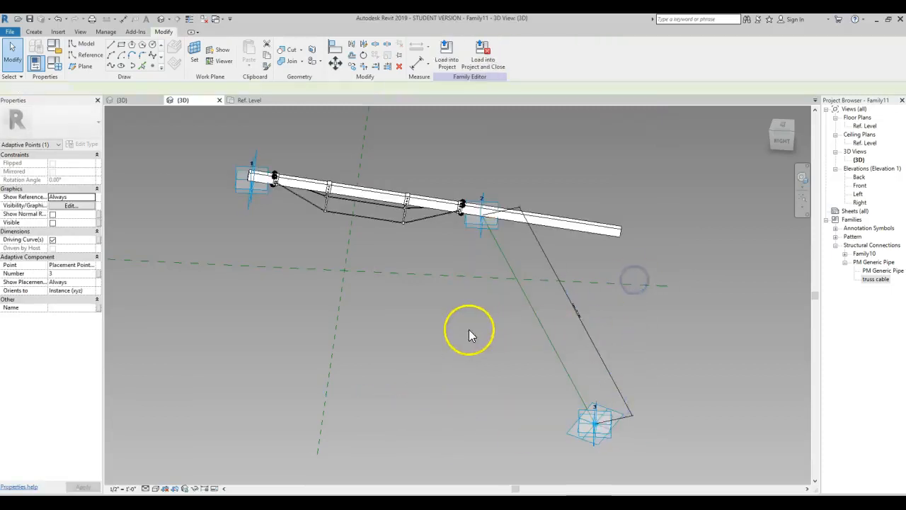
pyautogui.click(10, 69)
# Step: Save the family in the PM Components folder under the file name "timber truss w steel"
pyautogui.click(11, 32)
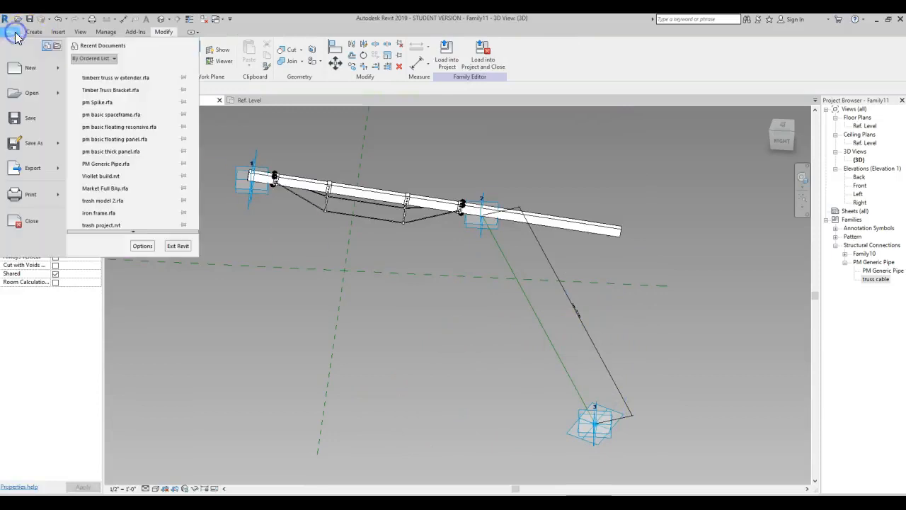
pyautogui.click(36, 118)
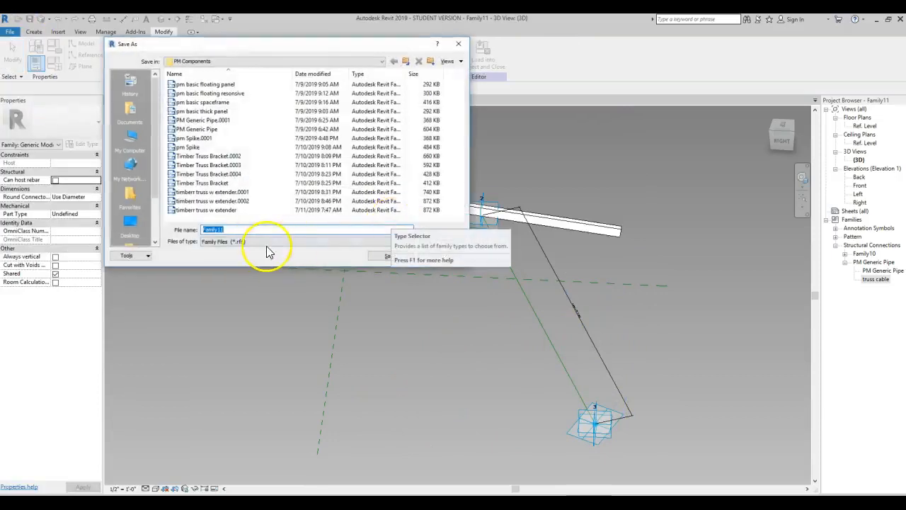
pyautogui.write('tri')
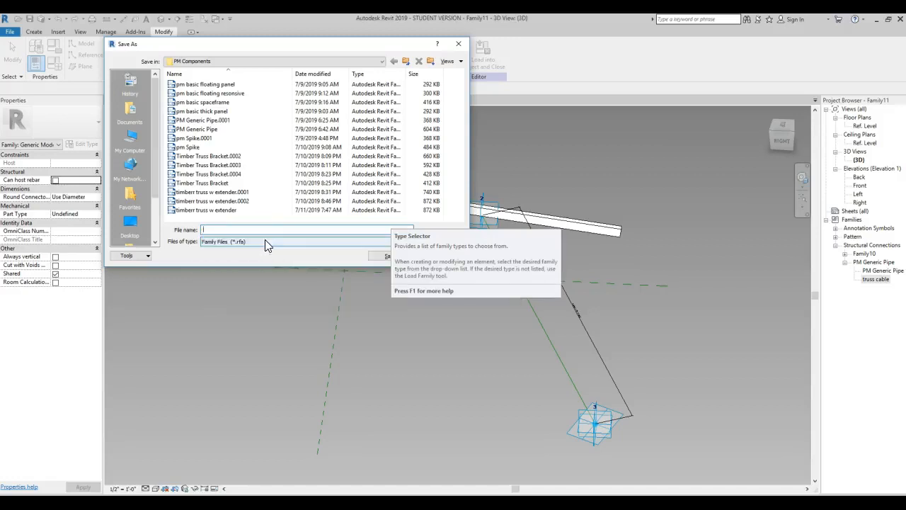
pyautogui.write('timber ')
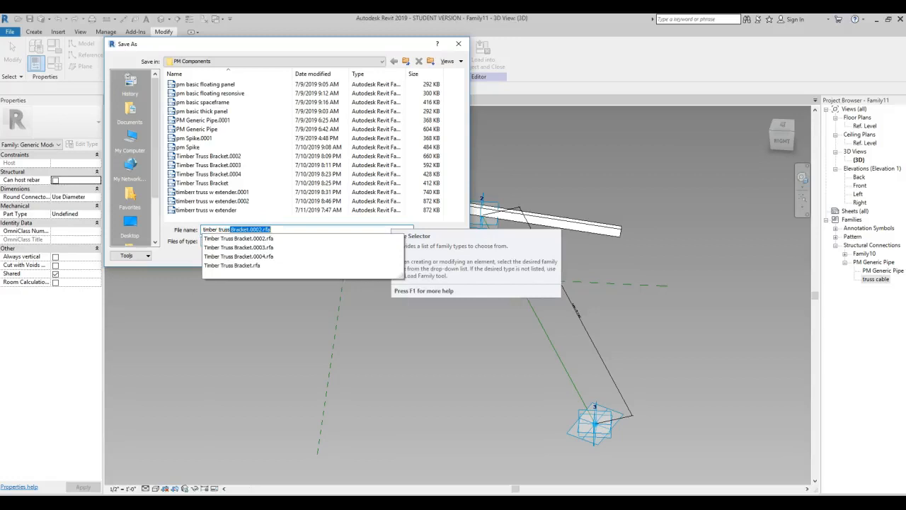
pyautogui.write('truss w steel')
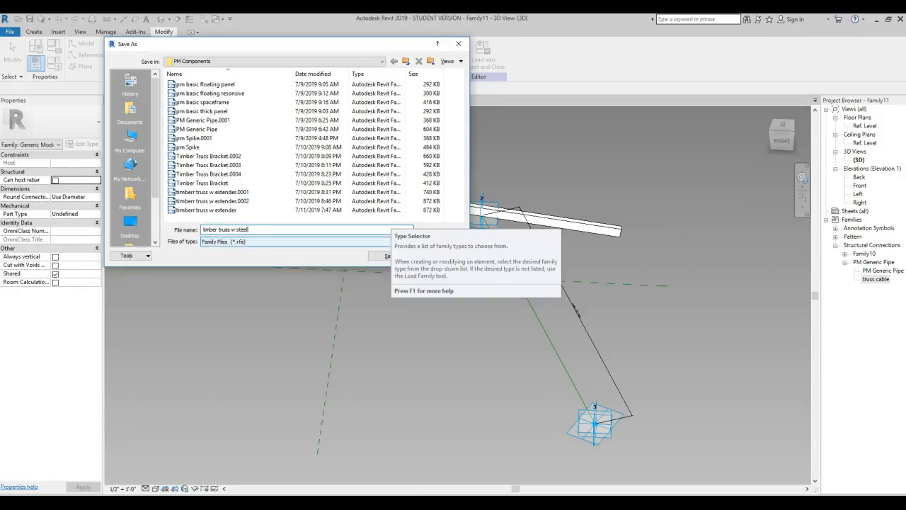
pyautogui.press('Return')
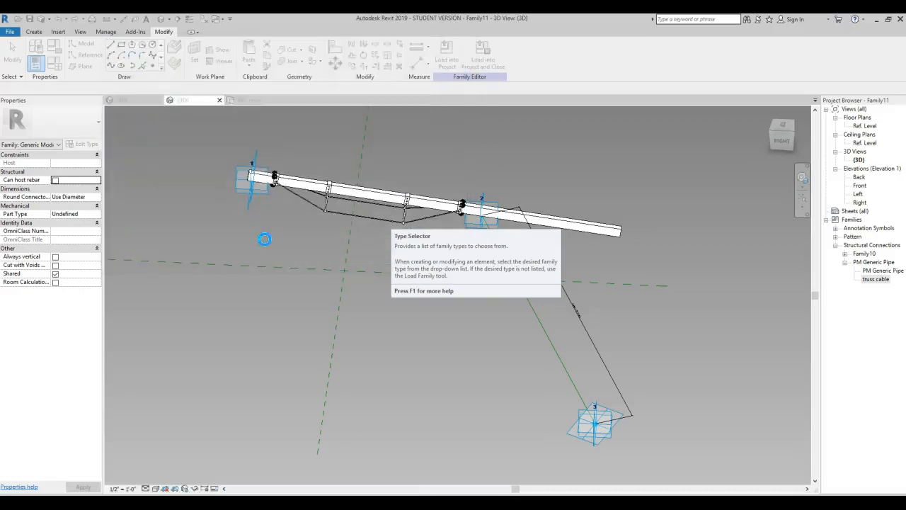
pyautogui.click(381, 344)
pyautogui.click(177, 177)
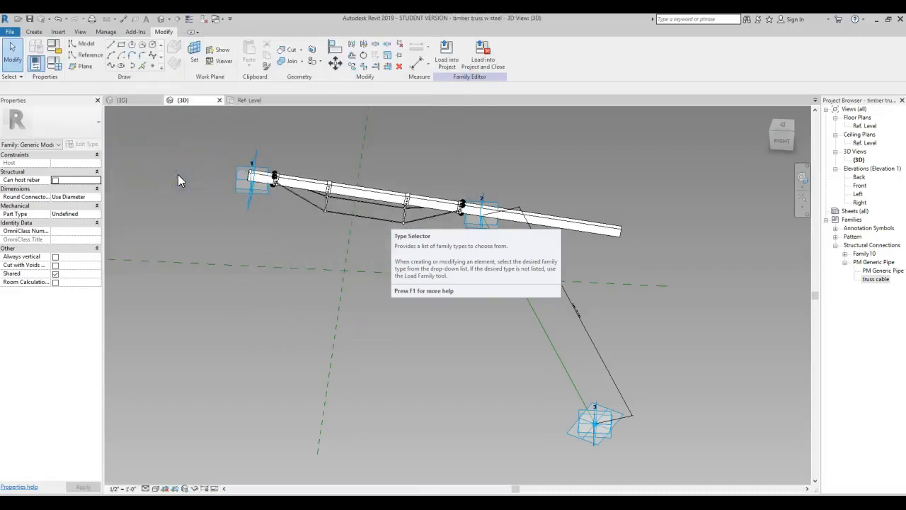
# Step: Create a new conceptual mass family from the Mass template
pyautogui.click(9, 32)
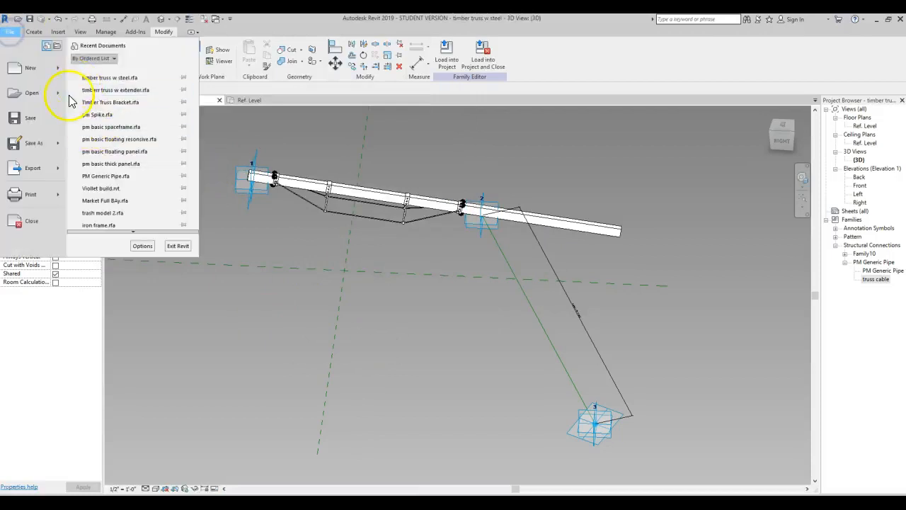
pyautogui.moveTo(34, 66)
pyautogui.click(117, 124)
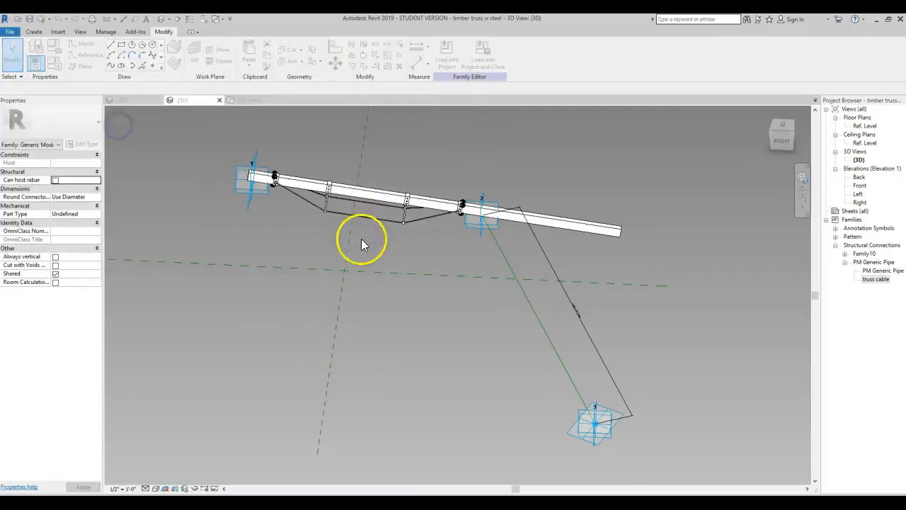
pyautogui.click(390, 140)
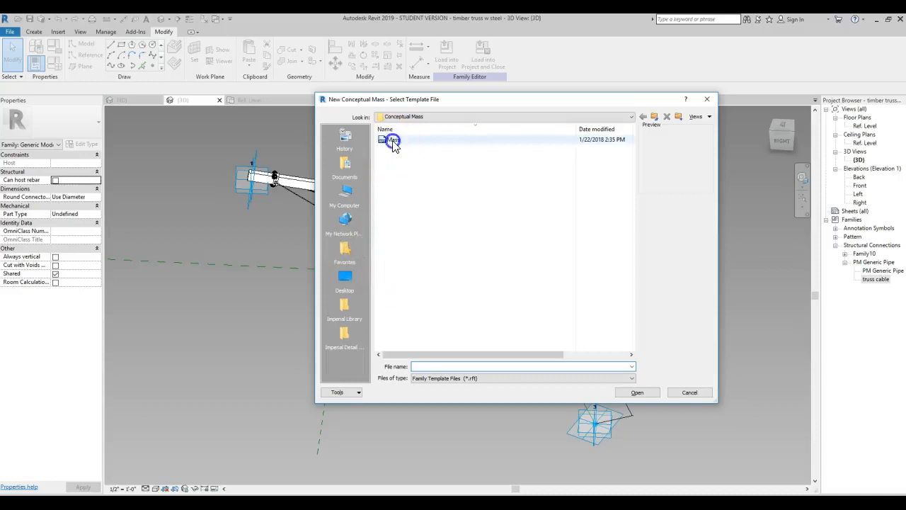
pyautogui.click(635, 394)
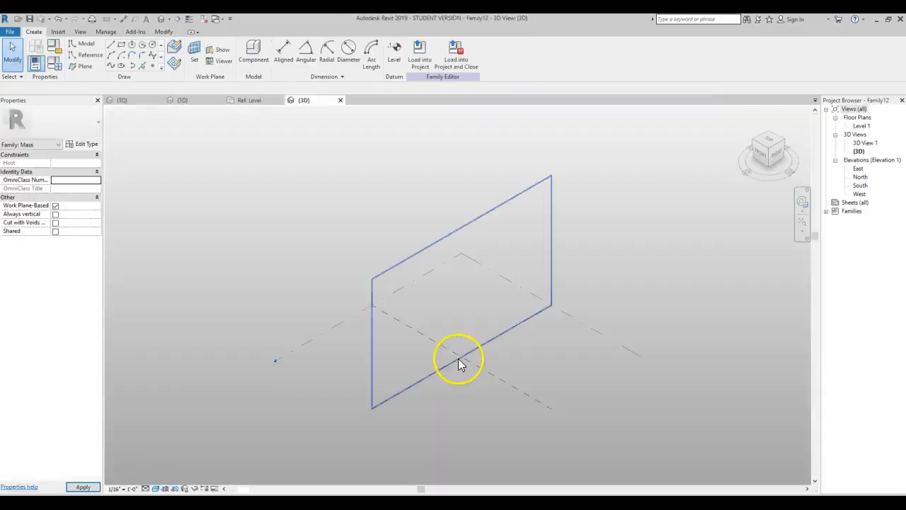
# Step: Draw two separate three-point reference splines facing each other on Level 1, near the crossing of the reference planes
pyautogui.click(408, 331)
pyautogui.scroll(3, 456, 330)
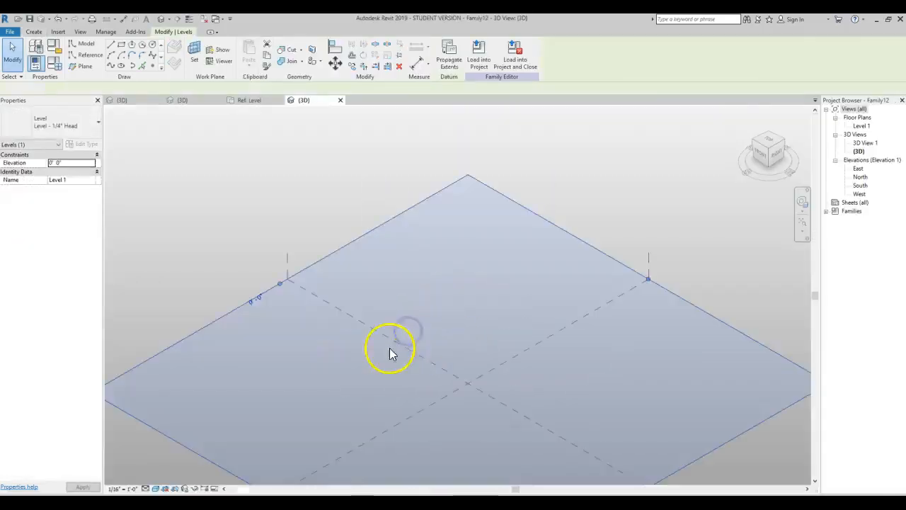
pyautogui.click(366, 344)
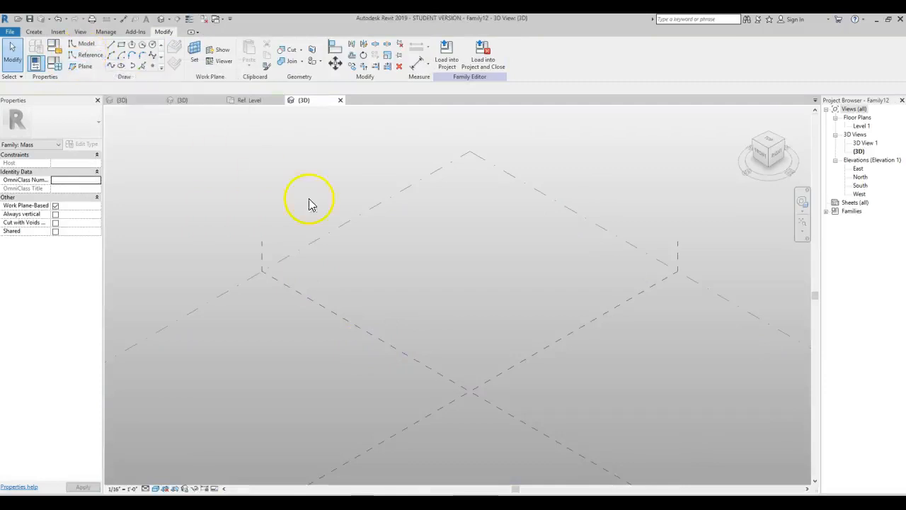
pyautogui.click(111, 65)
pyautogui.click(352, 370)
pyautogui.click(422, 330)
pyautogui.click(449, 278)
pyautogui.click(461, 420)
pyautogui.click(497, 349)
pyautogui.click(550, 313)
pyautogui.press('Escape')
pyautogui.press('Escape')
# Step: Raise the second curve's middle and far end points, and lift one end point of the first curve about 10' 10" above Level 1
pyautogui.click(496, 349)
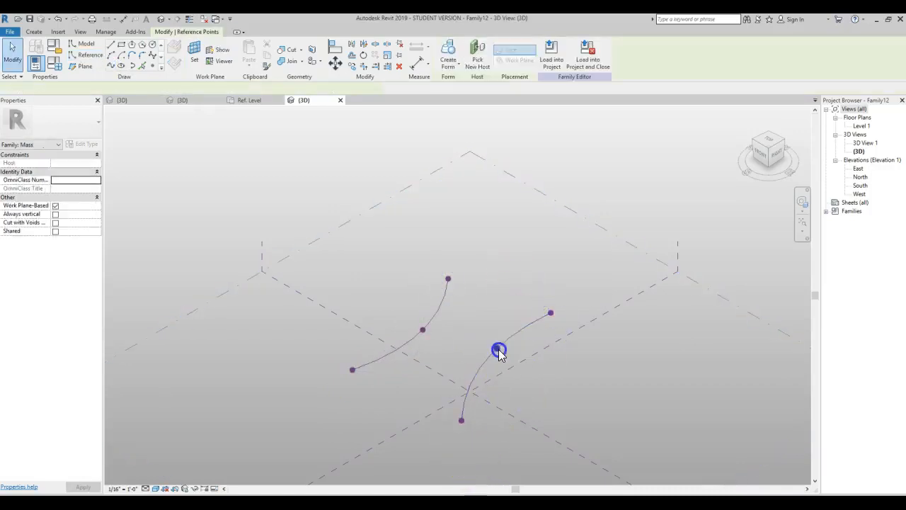
pyautogui.moveTo(496, 348); pyautogui.dragTo(498, 325)
pyautogui.moveTo(543, 277); pyautogui.dragTo(579, 331)
pyautogui.moveTo(551, 313); pyautogui.dragTo(551, 277)
pyautogui.click(454, 370)
pyautogui.keyDown('shift'); pyautogui.moveTo(454, 370); pyautogui.dragTo(375, 423, button='middle'); pyautogui.keyUp('shift')
pyautogui.moveTo(347, 430); pyautogui.dragTo(346, 401)
# Step: Create a lofted surface form from the two reference curves
pyautogui.click(434, 374)
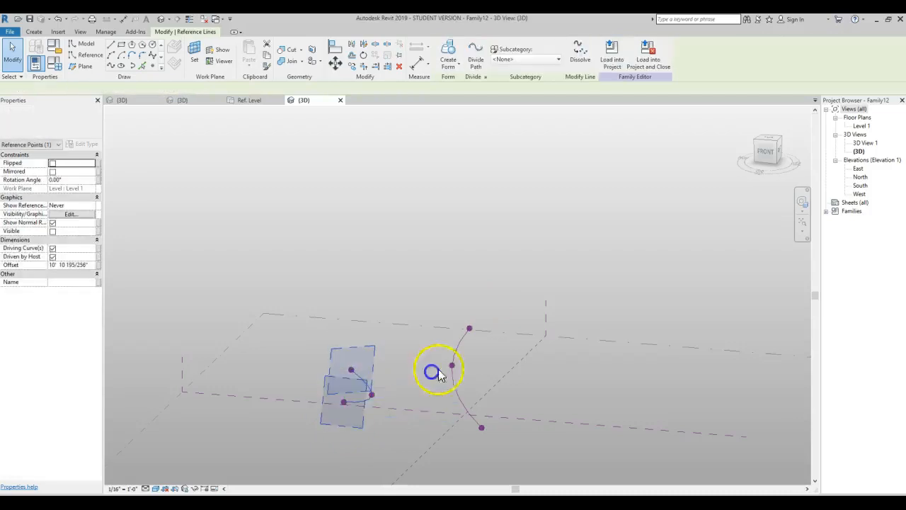
pyautogui.click(462, 346)
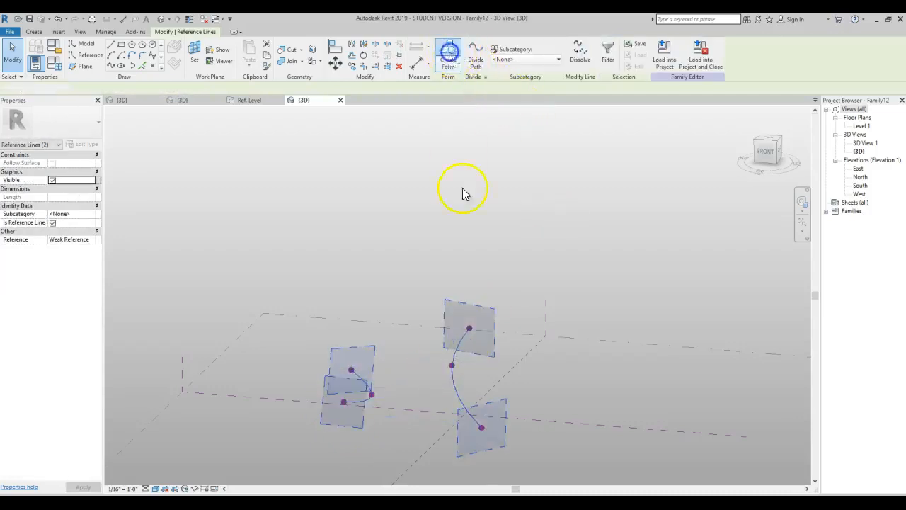
pyautogui.keyDown('shift'); pyautogui.moveTo(364, 323); pyautogui.dragTo(510, 415, button='middle'); pyautogui.keyUp('shift')
# Step: Divide the curved surface into a UV grid and turn on the display of its nodes
pyautogui.click(313, 353)
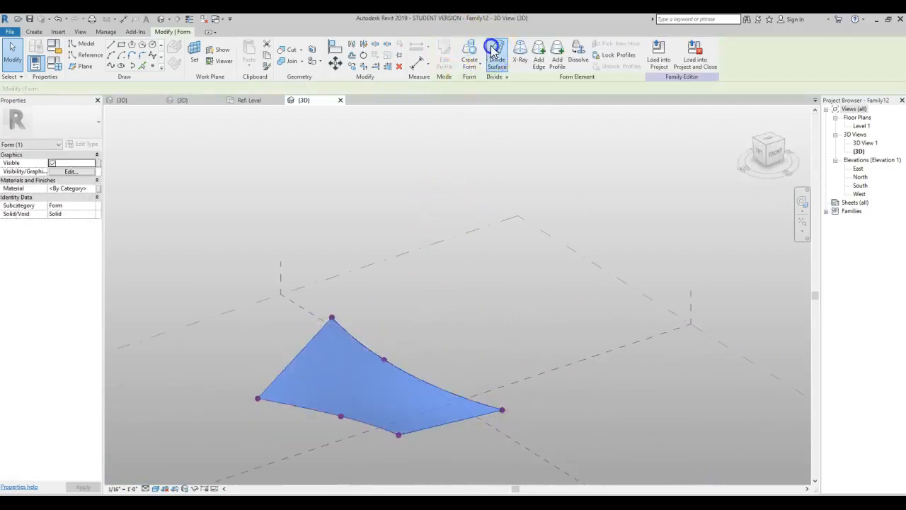
pyautogui.click(491, 51)
pyautogui.click(581, 77)
pyautogui.click(660, 168)
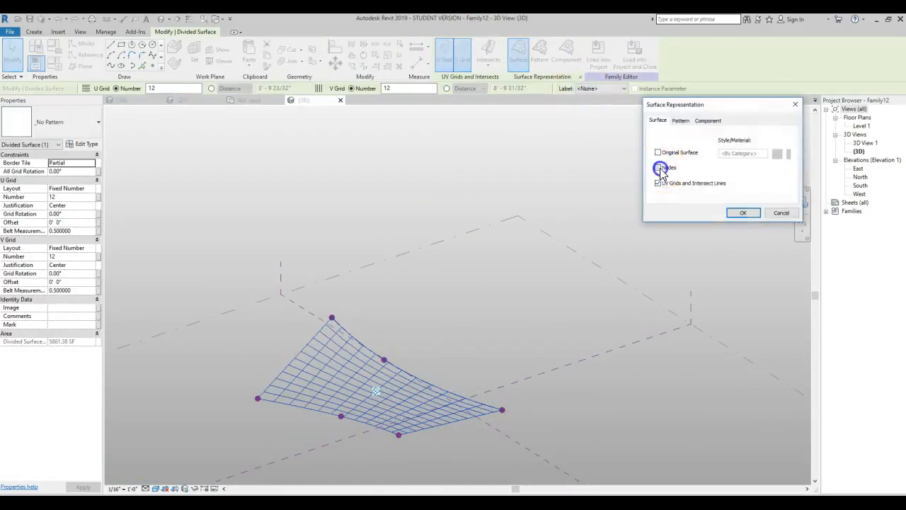
pyautogui.click(746, 213)
# Step: Set the number of V grid divisions on the divided surface to 6
pyautogui.click(365, 89)
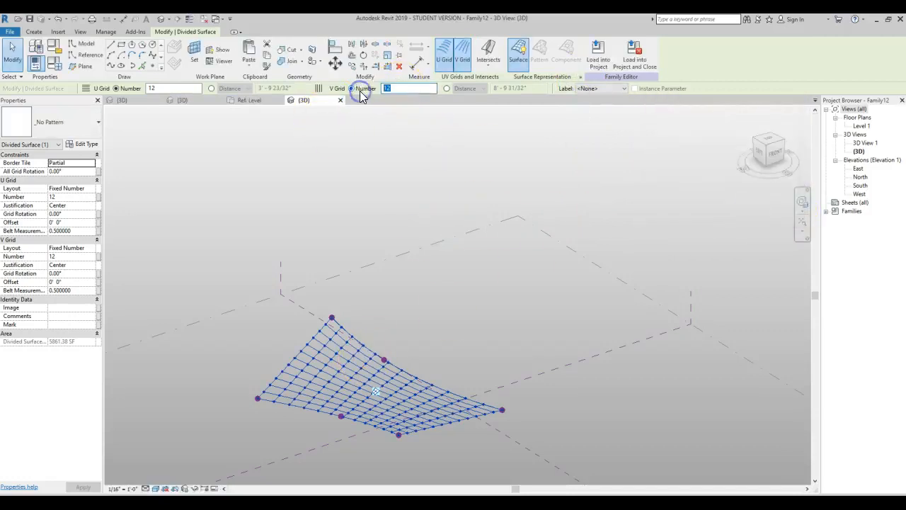
pyautogui.write('6')
pyautogui.click(402, 142)
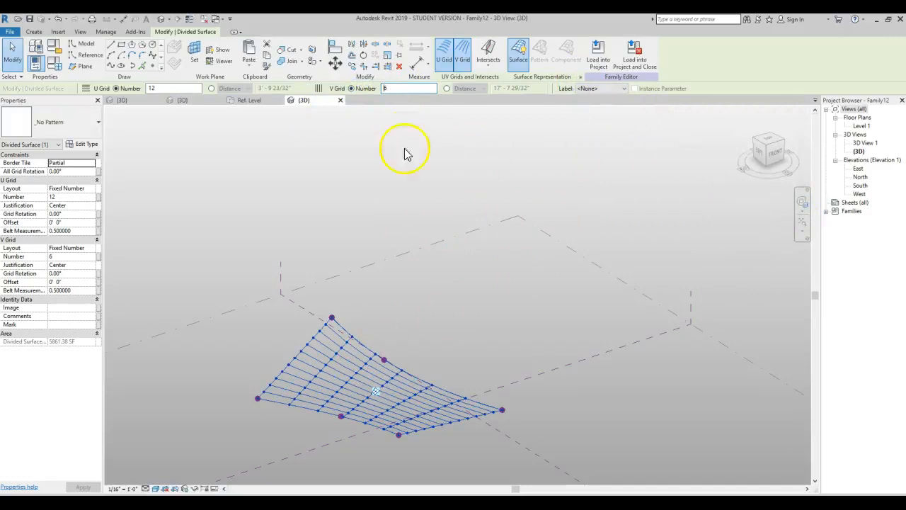
pyautogui.moveTo(431, 381)
pyautogui.keyDown('shift'); pyautogui.mouseDown(button='middle')
pyautogui.moveTo(420, 404)
pyautogui.moveTo(348, 379)
pyautogui.mouseUp(button='middle'); pyautogui.keyUp('shift')
pyautogui.click(383, 325)
pyautogui.click(369, 482)
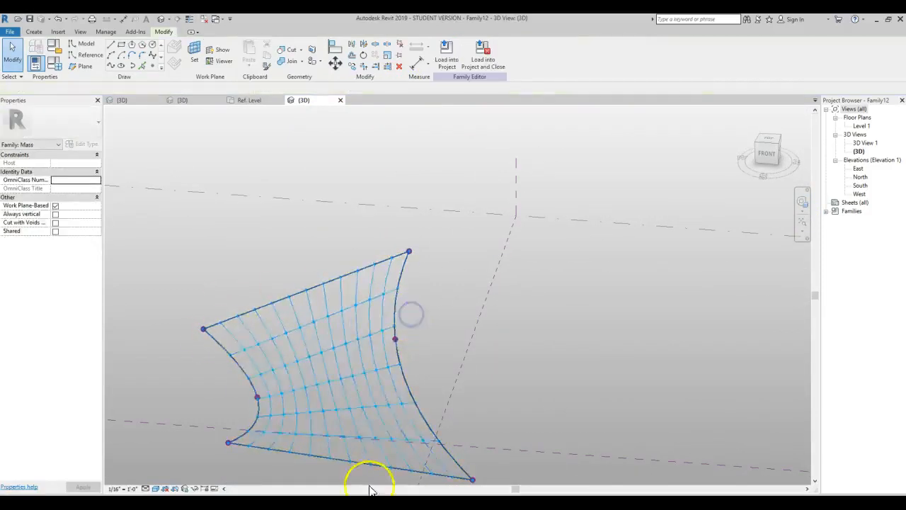
pyautogui.click(450, 334)
pyautogui.click(583, 330)
# Step: Load the timber truss w steel family into Family12 without placing an instance yet
pyautogui.hotkey('ctrl', 'Tab')
pyautogui.hotkey('ctrl', 'Tab')
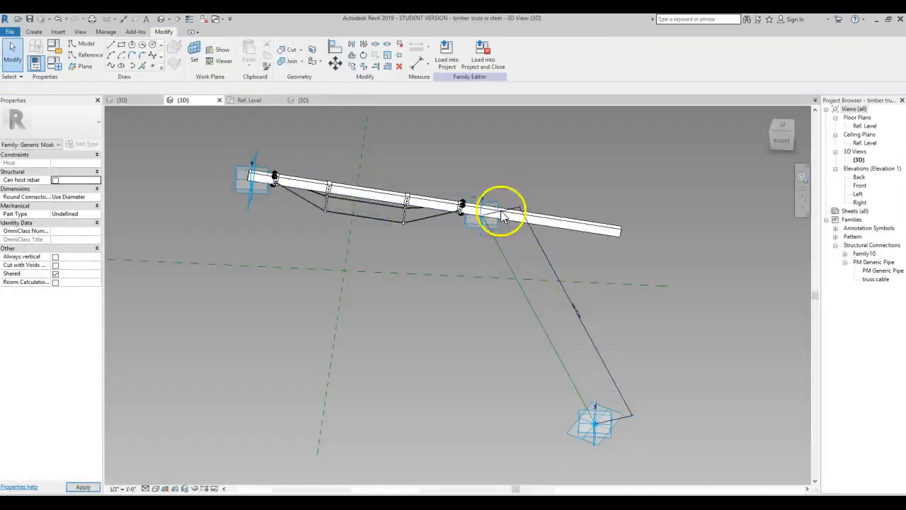
pyautogui.click(447, 53)
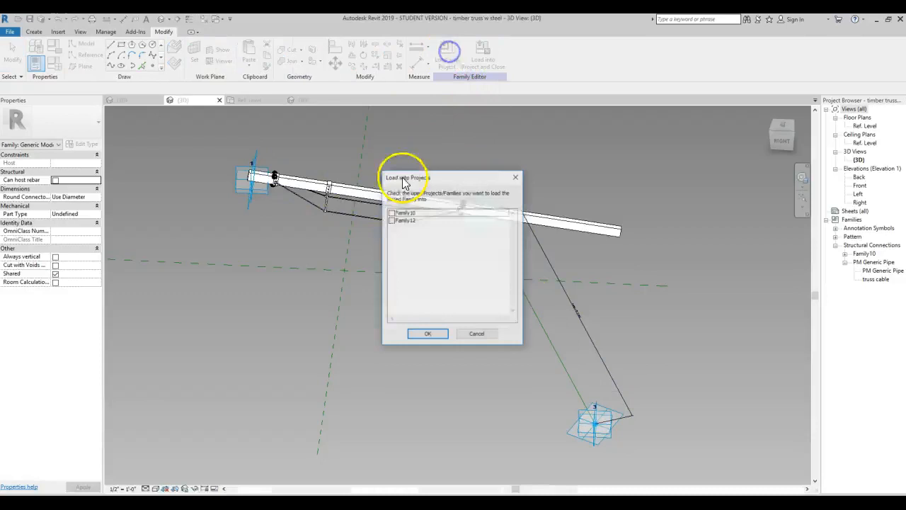
pyautogui.click(393, 221)
pyautogui.click(442, 338)
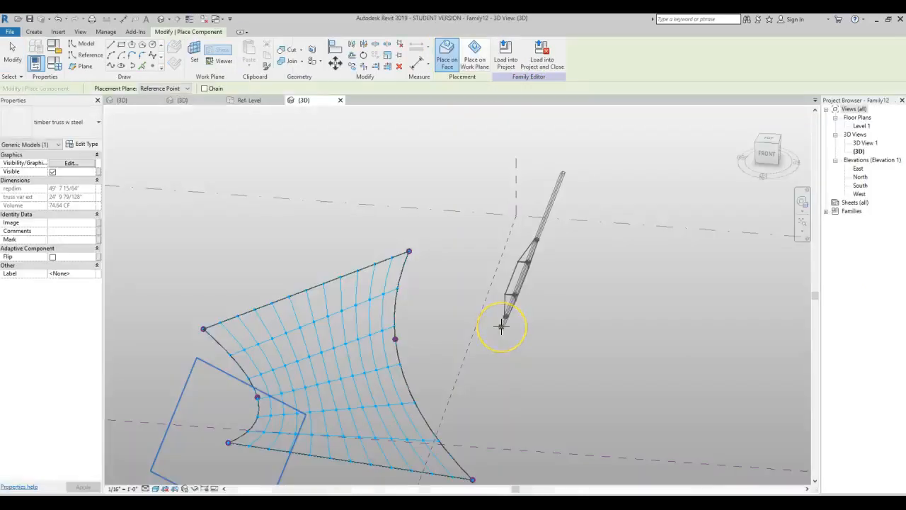
pyautogui.press('Escape')
pyautogui.press('Escape')
# Step: Place a single reference point on Level 1 beside the divided surface's curved edge
pyautogui.keyDown('shift'); pyautogui.moveTo(439, 269); pyautogui.dragTo(409, 267, button='middle'); pyautogui.keyUp('shift')
pyautogui.click(401, 244)
pyautogui.click(153, 65)
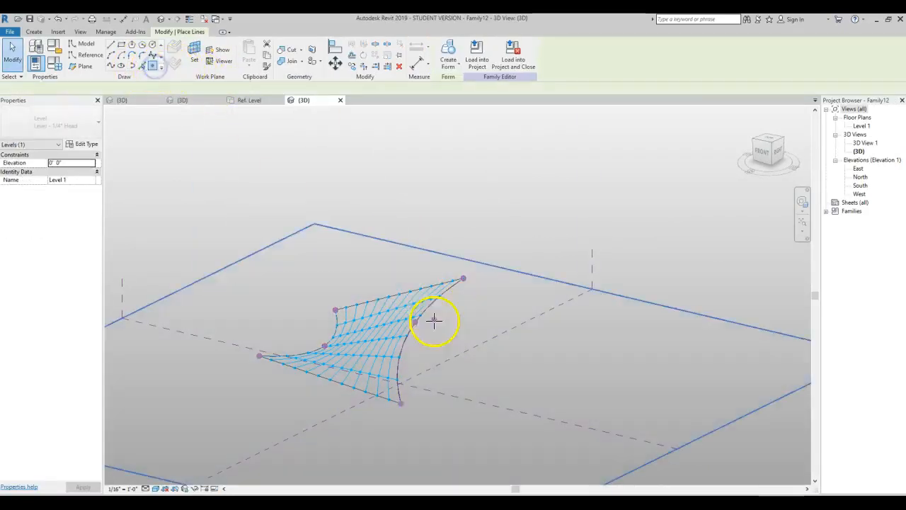
pyautogui.press('Escape')
pyautogui.press('Escape')
# Step: Move the standalone reference point along Level 1 to just outside the corner at the surface's wide end
pyautogui.keyDown('shift'); pyautogui.moveTo(479, 354); pyautogui.dragTo(363, 426, button='middle'); pyautogui.keyUp('shift')
pyautogui.click(443, 378)
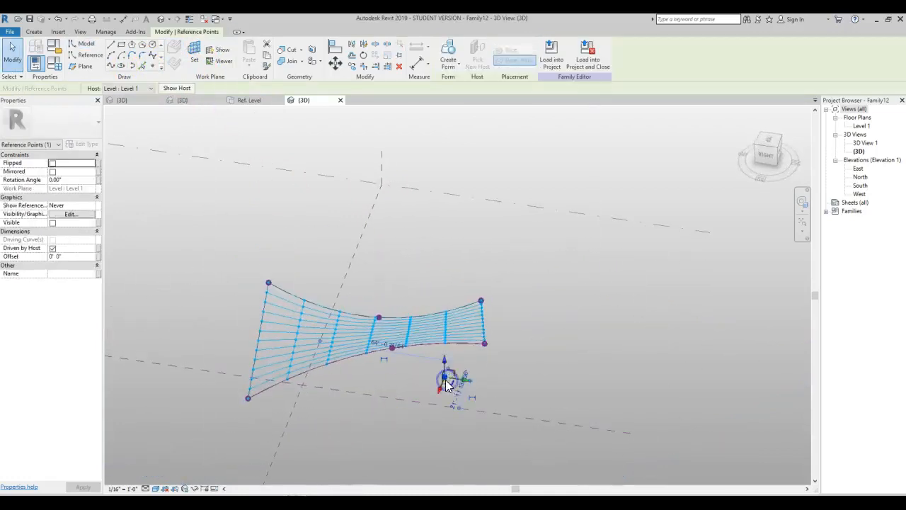
pyautogui.moveTo(453, 383); pyautogui.dragTo(338, 404)
pyautogui.keyDown('shift'); pyautogui.moveTo(338, 404); pyautogui.dragTo(540, 411, button='middle'); pyautogui.keyUp('shift')
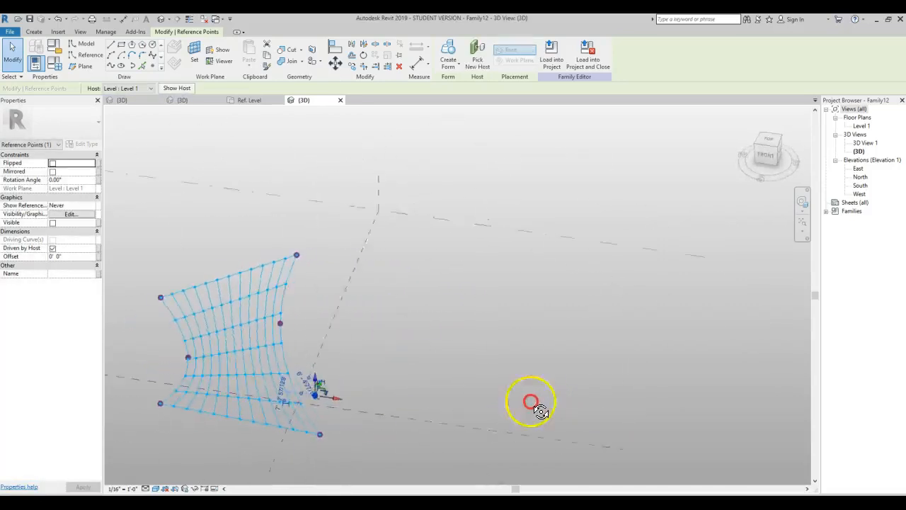
pyautogui.scroll(2, 254, 418)
pyautogui.click(462, 346)
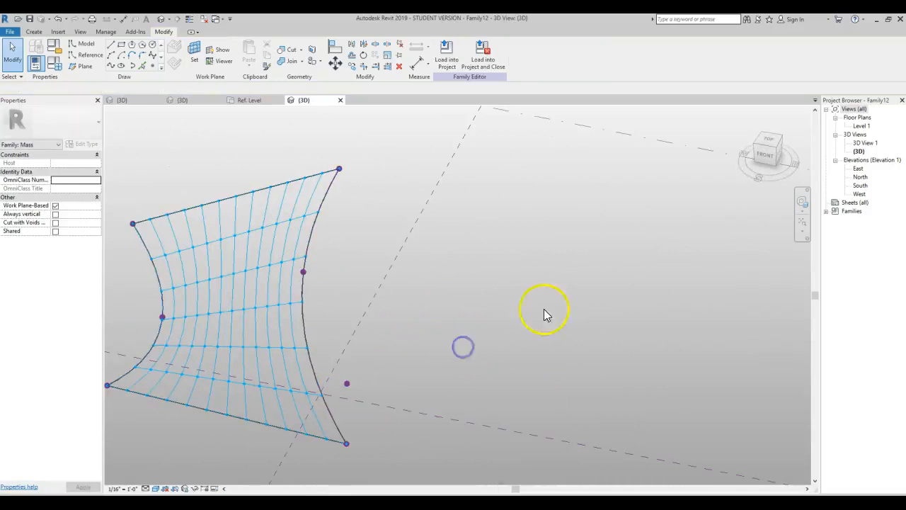
# Step: Place a timber truss w steel between opposite edge nodes of the second grid line, with its third point on the standalone reference point
pyautogui.scroll(-3, 547, 301)
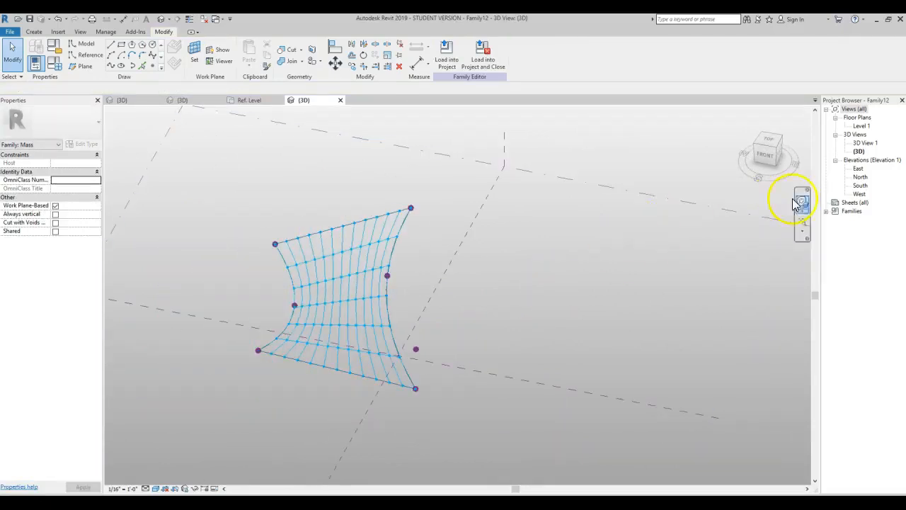
pyautogui.click(827, 211)
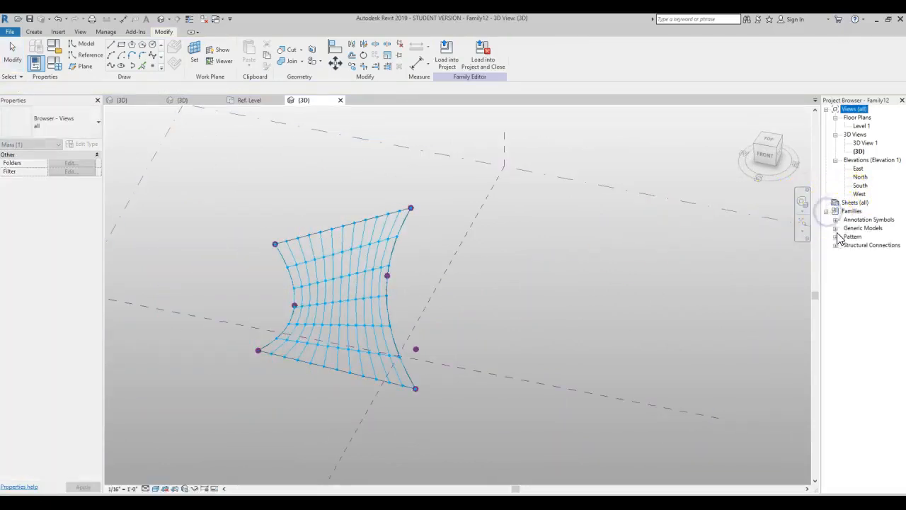
pyautogui.click(836, 228)
pyautogui.click(846, 238)
pyautogui.moveTo(878, 245); pyautogui.dragTo(282, 352)
pyautogui.scroll(3, 280, 353)
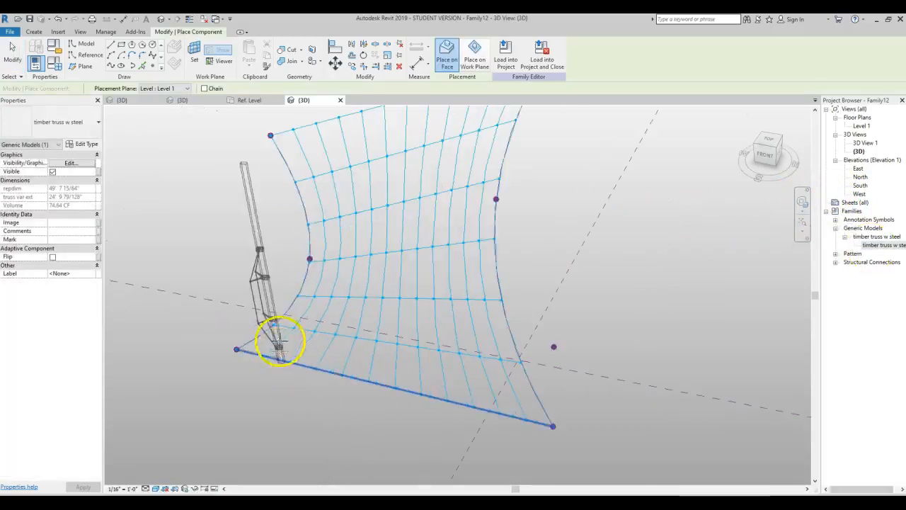
pyautogui.click(274, 325)
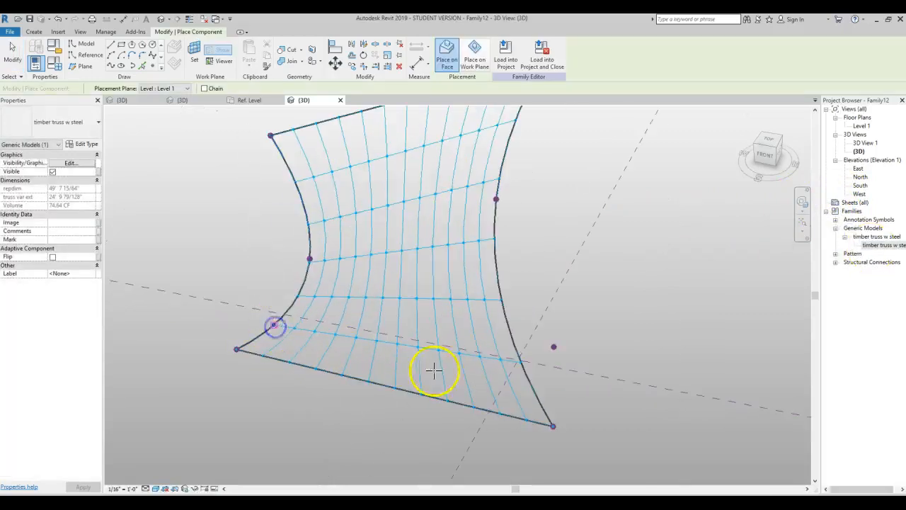
pyautogui.click(521, 363)
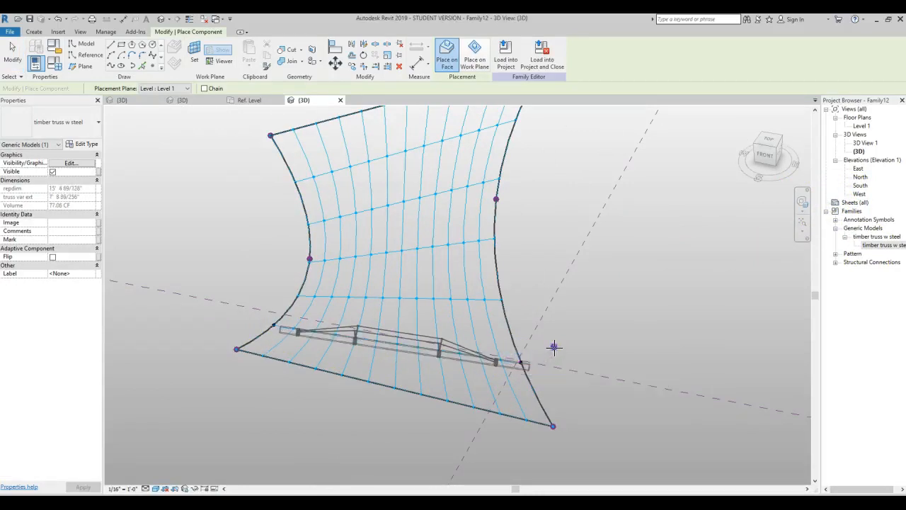
pyautogui.click(556, 347)
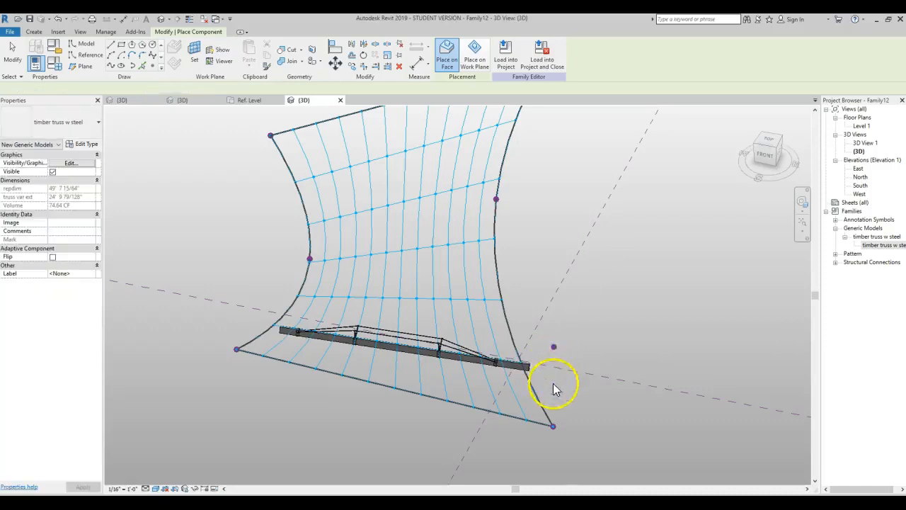
pyautogui.press('Escape')
# Step: Flip the placed adaptive truss so its cables hang on the other side of the surface
pyautogui.keyDown('shift'); pyautogui.moveTo(480, 376); pyautogui.dragTo(354, 276, button='middle'); pyautogui.keyUp('shift')
pyautogui.click(500, 316)
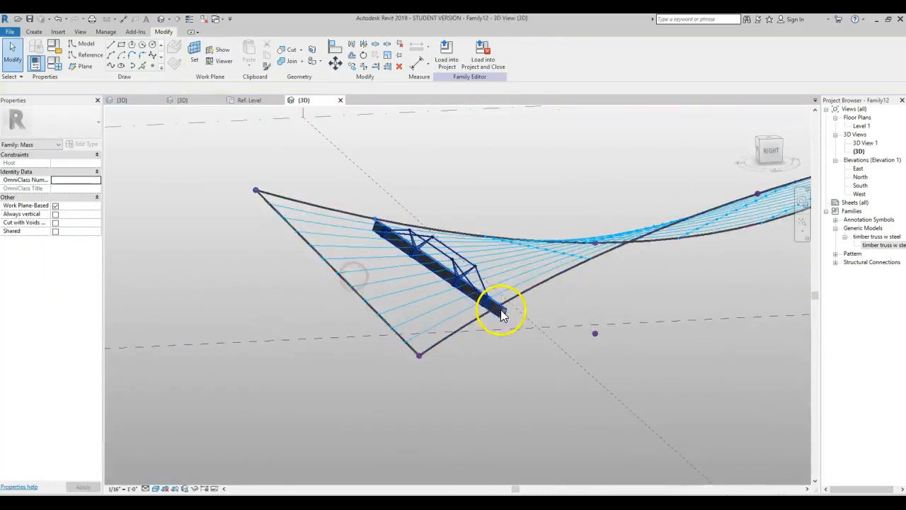
pyautogui.click(53, 256)
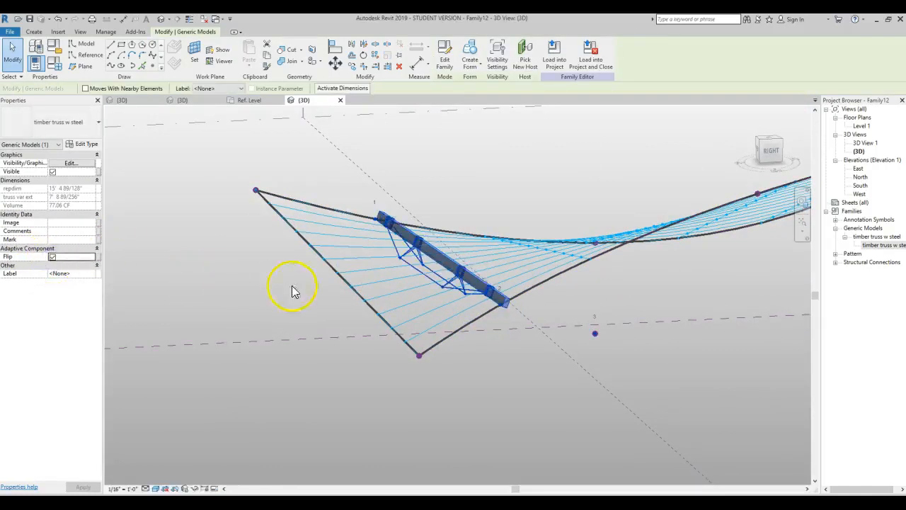
pyautogui.moveTo(300, 282)
pyautogui.keyDown('shift'); pyautogui.mouseDown(button='middle')
pyautogui.moveTo(219, 245)
pyautogui.moveTo(288, 273)
pyautogui.mouseUp(button='middle'); pyautogui.keyUp('shift')
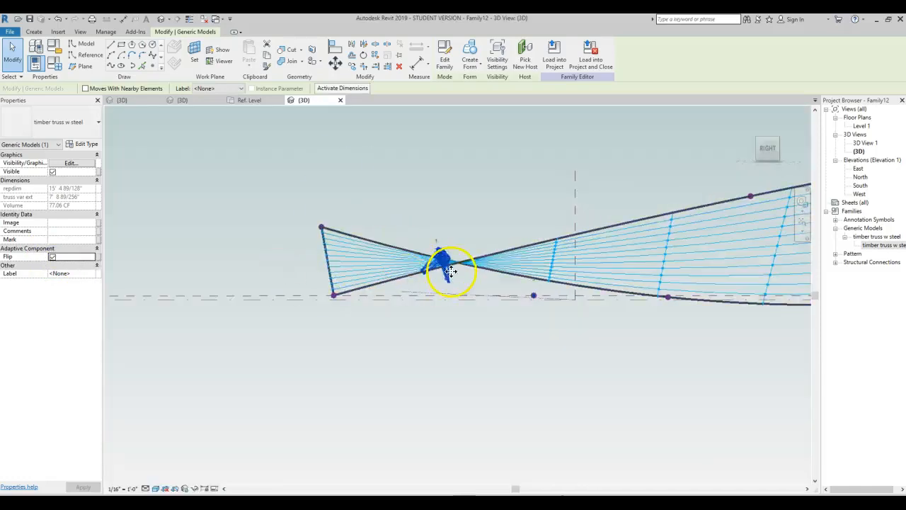
pyautogui.keyDown('shift'); pyautogui.moveTo(249, 318); pyautogui.dragTo(298, 340, button='middle'); pyautogui.keyUp('shift')
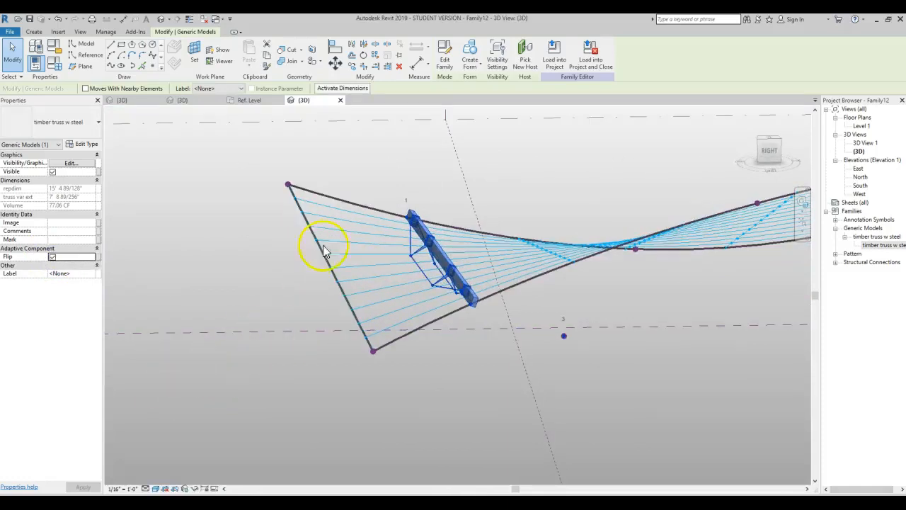
# Step: Repeat the placed truss across the divided surface's grid lines
pyautogui.click(418, 182)
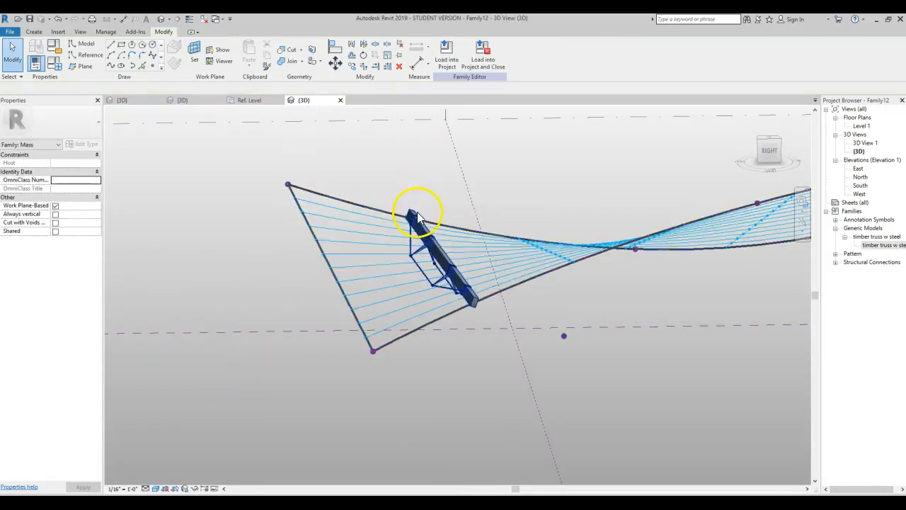
pyautogui.click(417, 211)
pyautogui.click(378, 55)
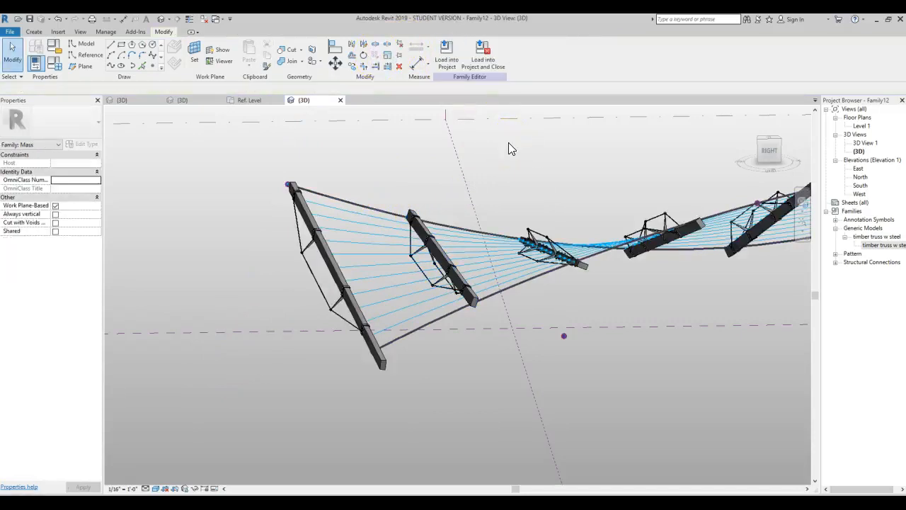
pyautogui.click(438, 261)
pyautogui.keyDown('shift'); pyautogui.moveTo(438, 261); pyautogui.dragTo(418, 351, button='middle'); pyautogui.keyUp('shift')
# Step: In the timber truss w steel family, set the first two adaptive points to orient to Global (z) then Host (xy)
pyautogui.hotkey('ctrl', 'Tab')
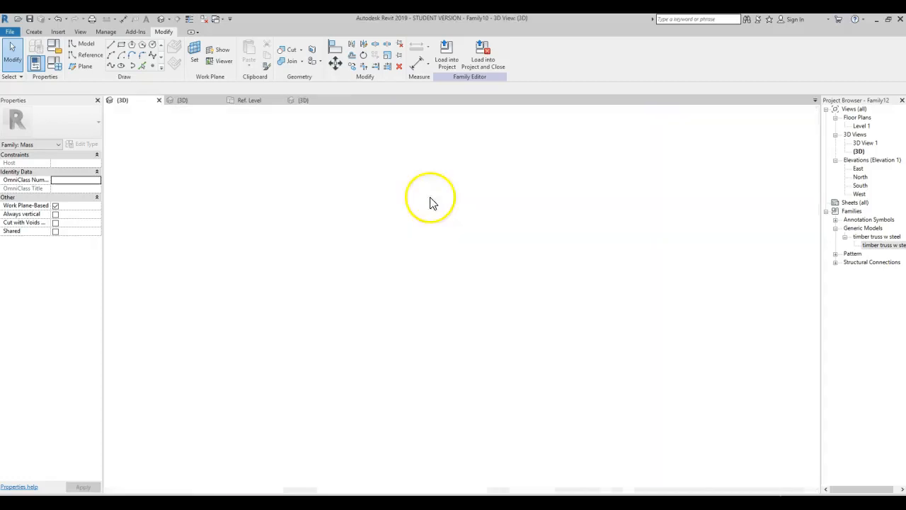
pyautogui.hotkey('ctrl', 'Tab')
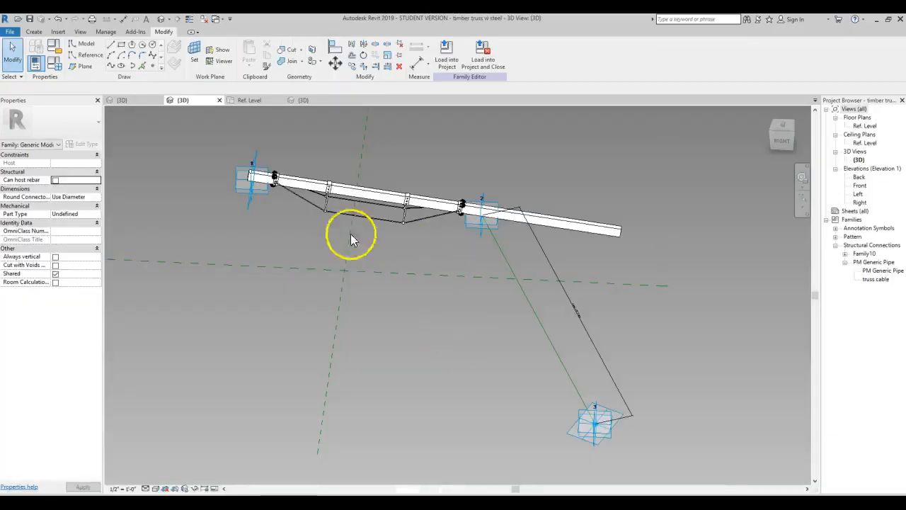
pyautogui.click(254, 182)
pyautogui.keyDown('ctrl'); pyautogui.click(476, 232); pyautogui.keyUp('ctrl')
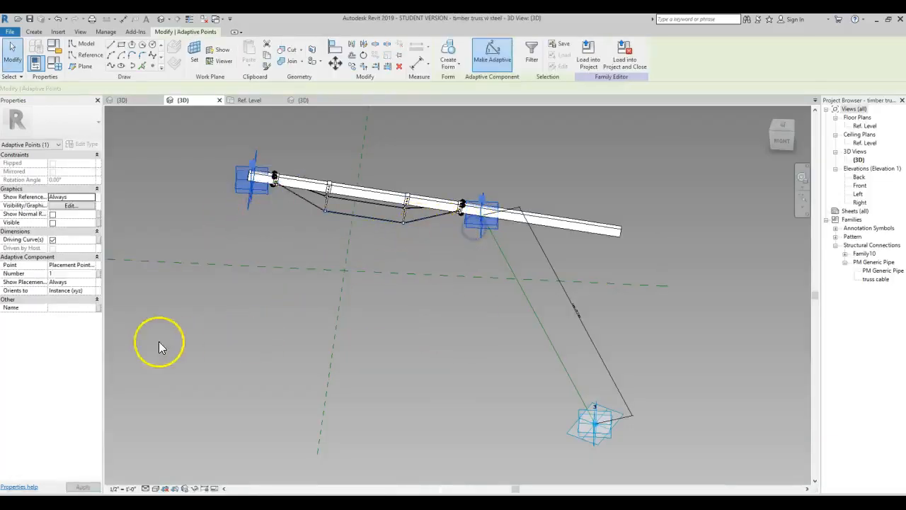
pyautogui.click(91, 290)
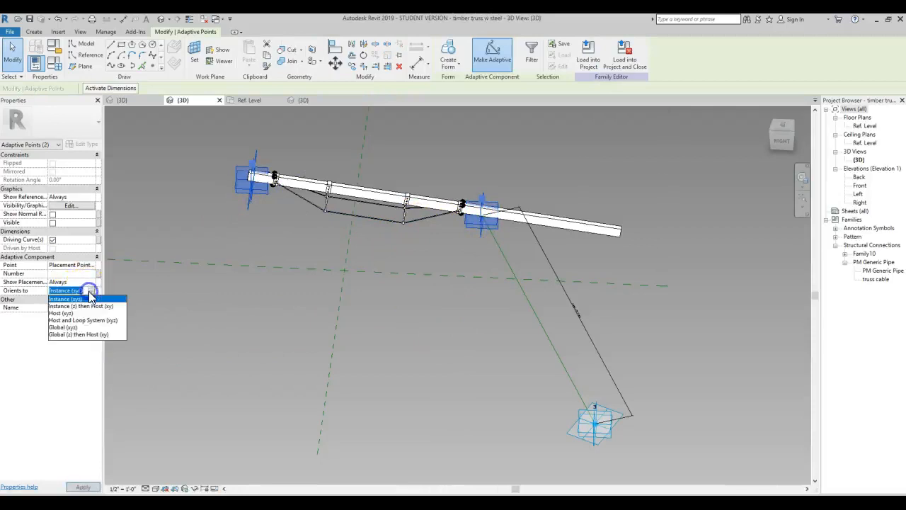
pyautogui.click(67, 337)
pyautogui.click(85, 487)
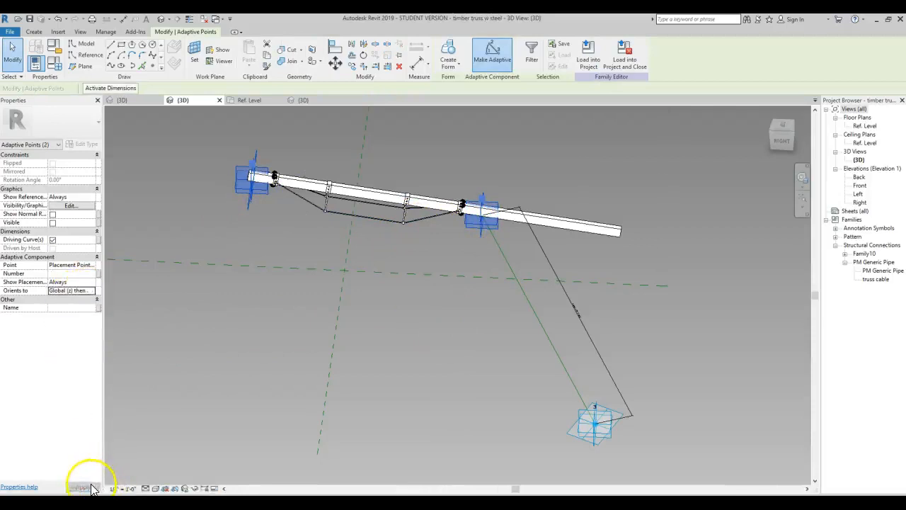
pyautogui.click(273, 326)
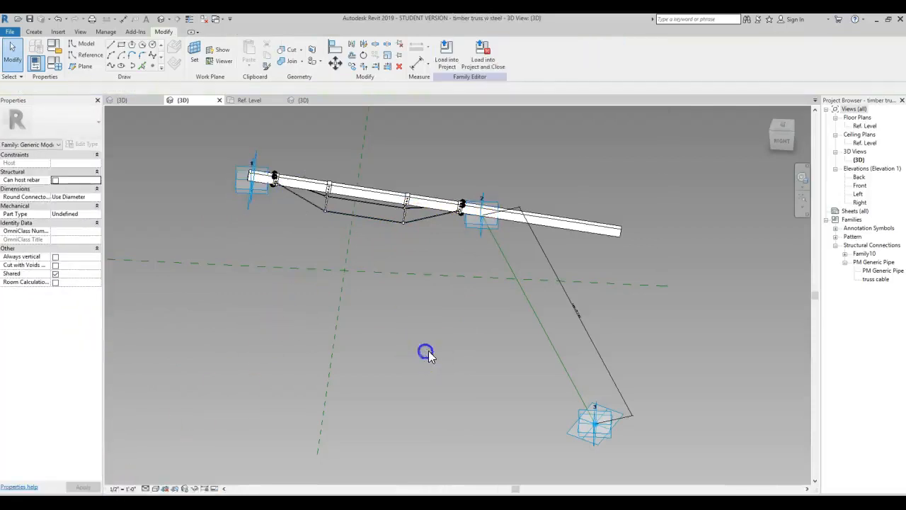
# Step: Reload the edited truss family into Family12 only, replacing its existing version
pyautogui.click(447, 50)
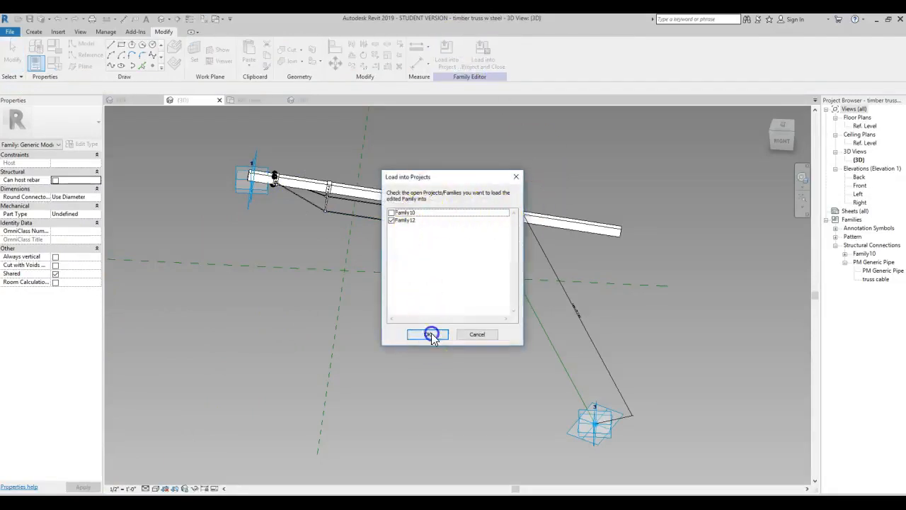
pyautogui.click(431, 334)
pyautogui.click(460, 196)
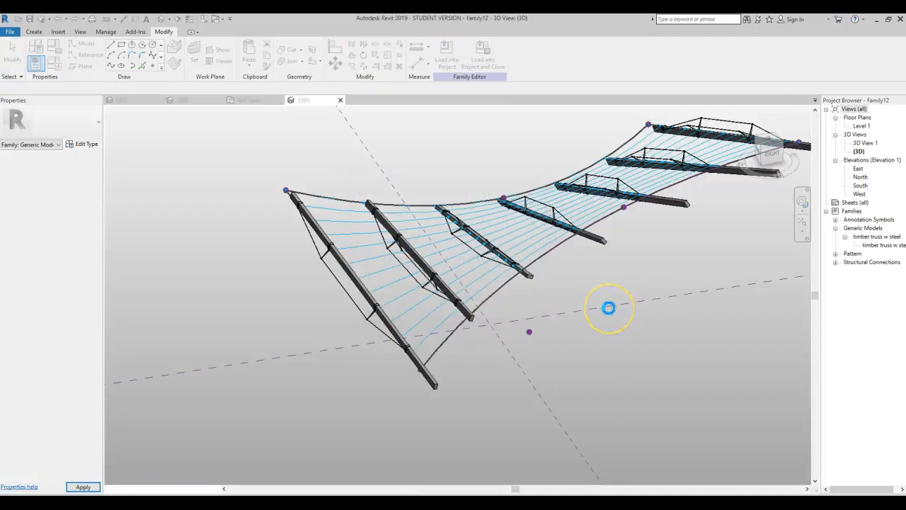
# Step: Set the divided surface's V grid number to 12 and inspect the denser repeated trusses up close
pyautogui.click(554, 247)
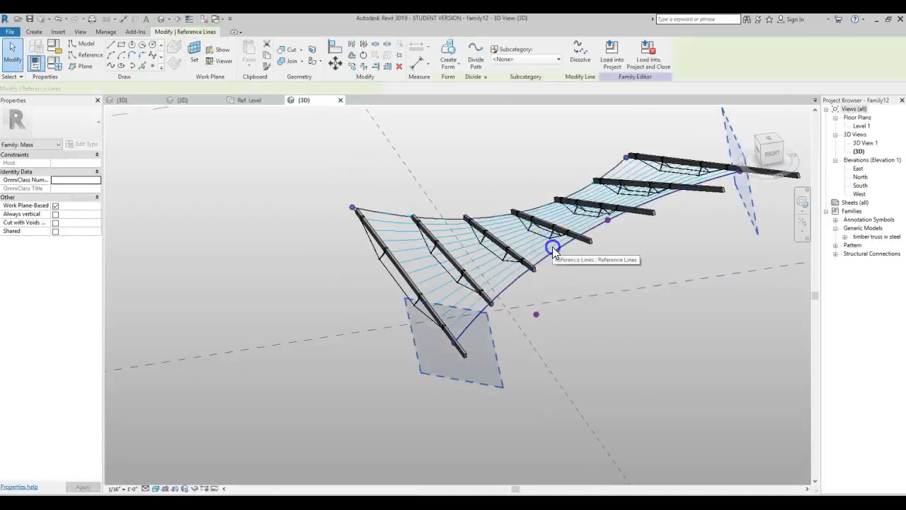
pyautogui.click(518, 230)
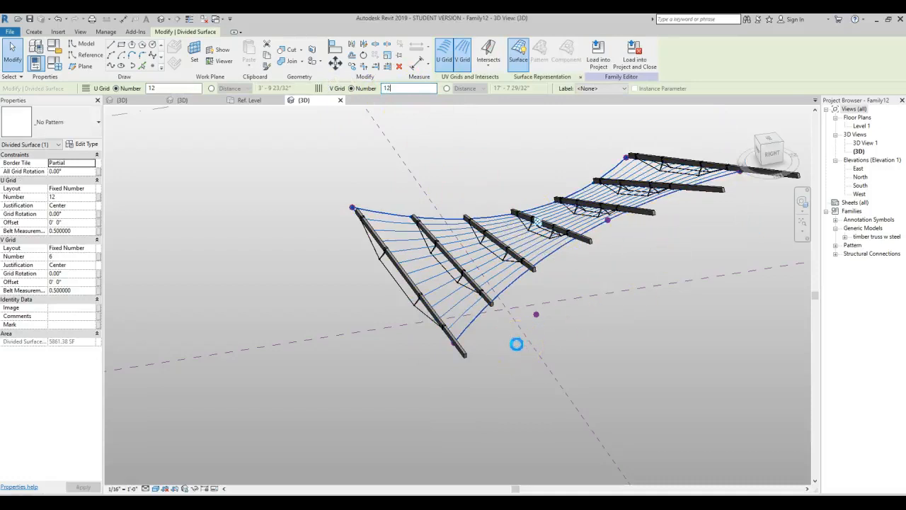
pyautogui.press('Return')
pyautogui.click(464, 361)
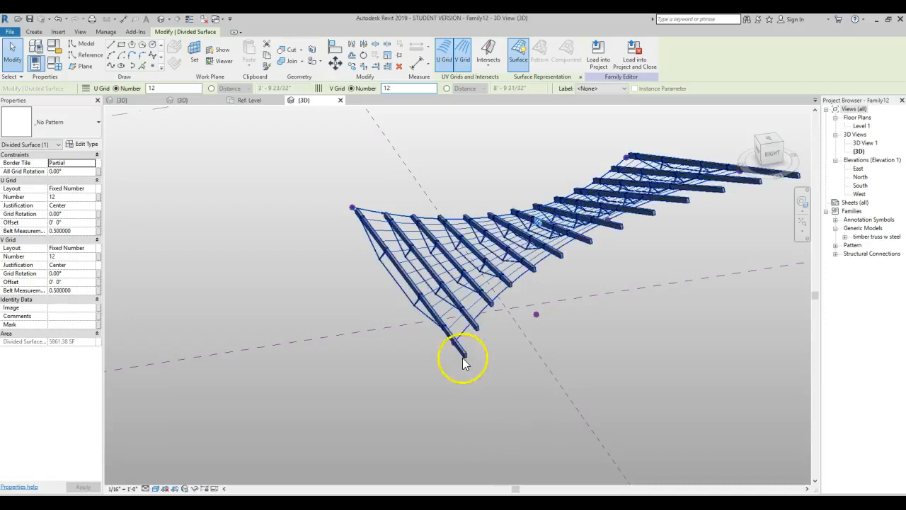
pyautogui.rightClick(543, 292)
pyautogui.click(285, 293)
pyautogui.keyDown('shift'); pyautogui.moveTo(454, 354); pyautogui.dragTo(507, 411, button='middle'); pyautogui.keyUp('shift')
pyautogui.scroll(6, 500, 219)
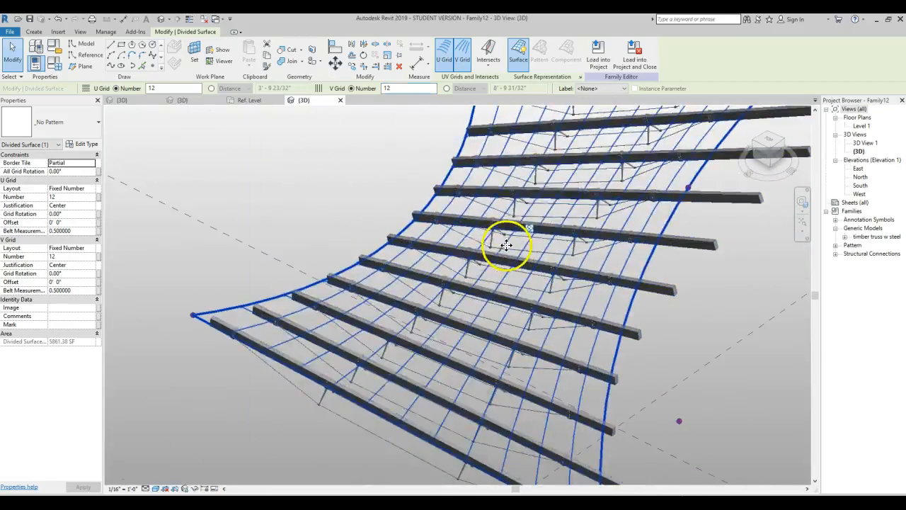
pyautogui.press('Escape')
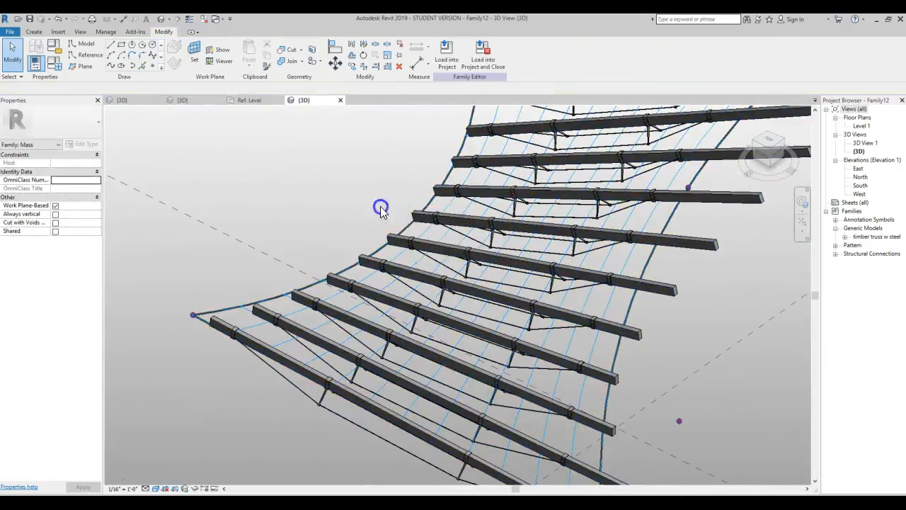
# Step: Load the pm basic spaceframe family from the PM Components folder into the mass
pyautogui.click(59, 32)
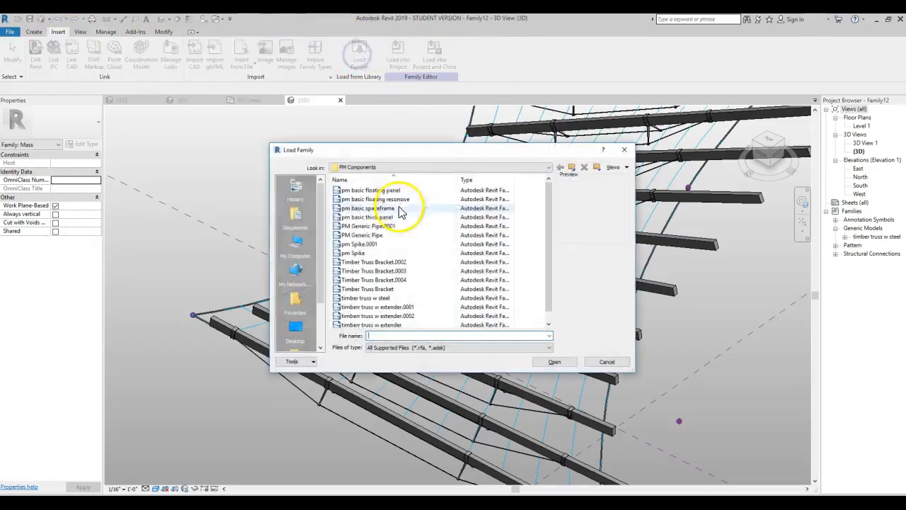
pyautogui.click(385, 210)
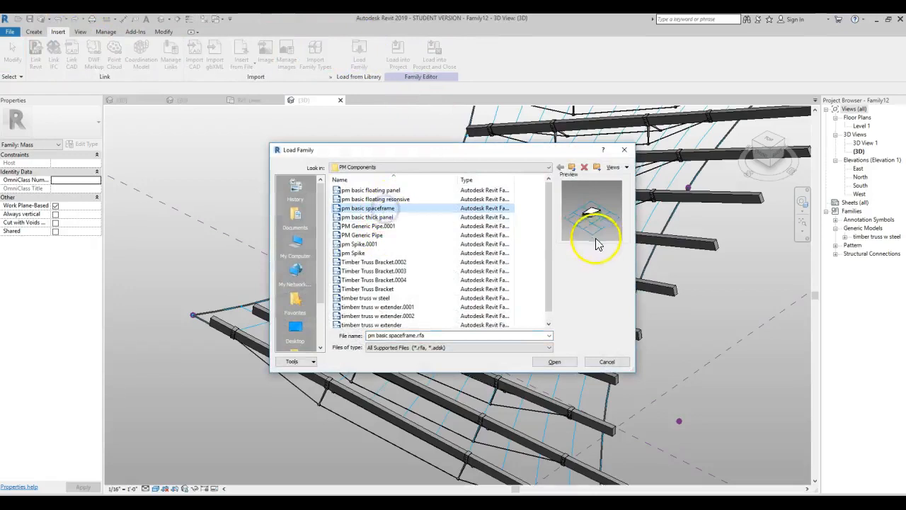
pyautogui.click(559, 363)
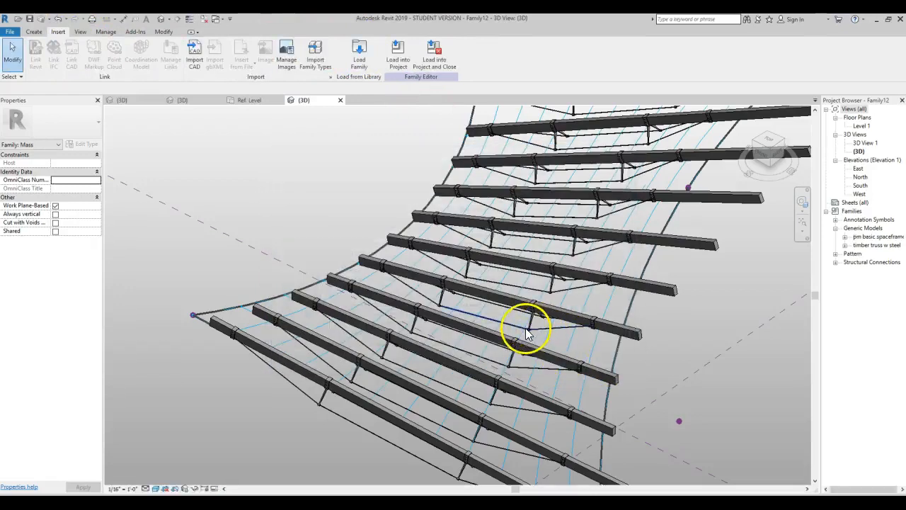
# Step: Try to set the divided surface's U grid number to 6
pyautogui.click(570, 344)
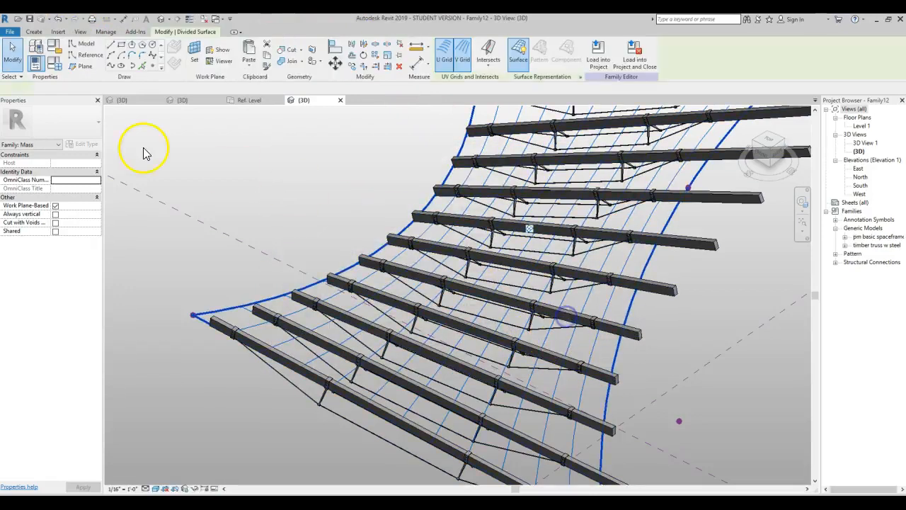
pyautogui.click(166, 86)
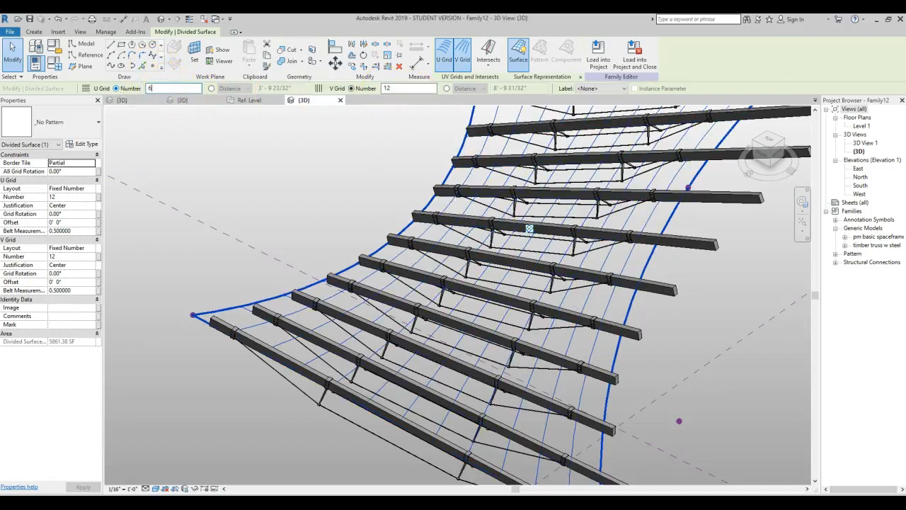
pyautogui.write('6')
pyautogui.press('Return')
pyautogui.click(233, 171)
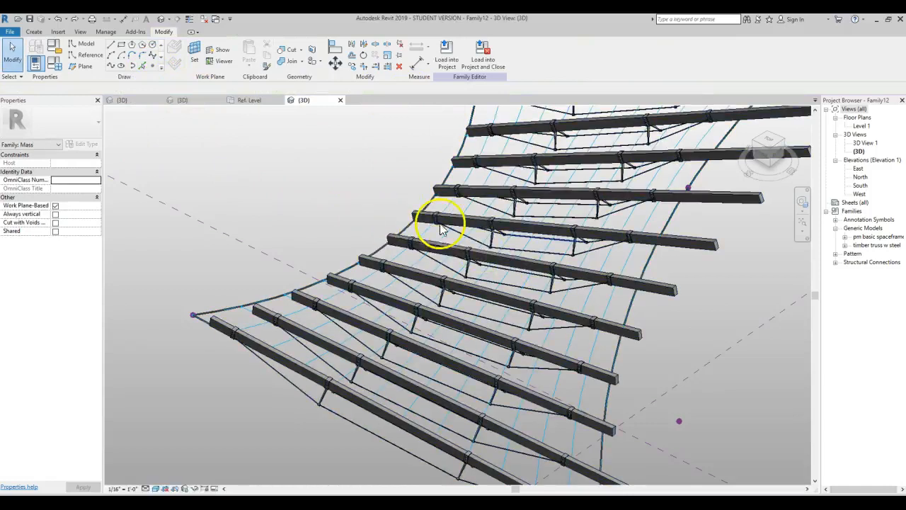
# Step: Apply the Rectangle pm basic spaceframe component to the divided surface
pyautogui.click(360, 243)
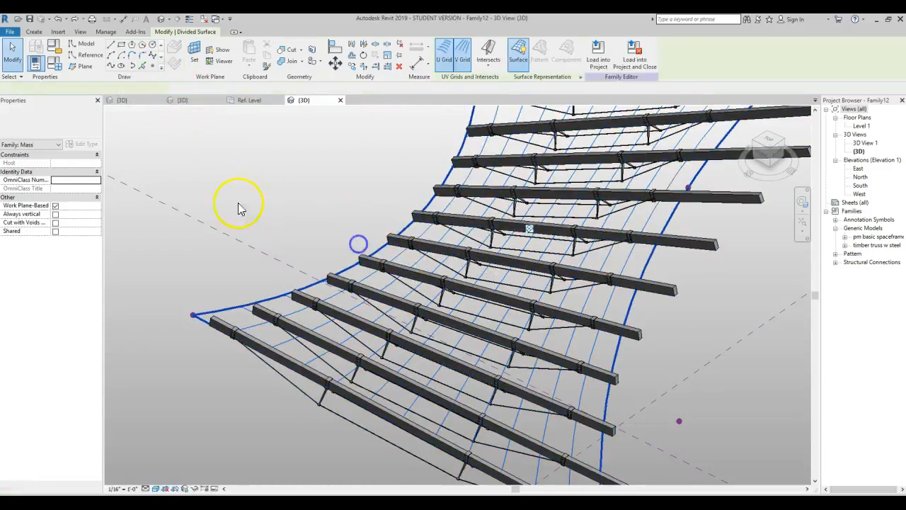
pyautogui.click(60, 122)
pyautogui.scroll(-1, 61, 296)
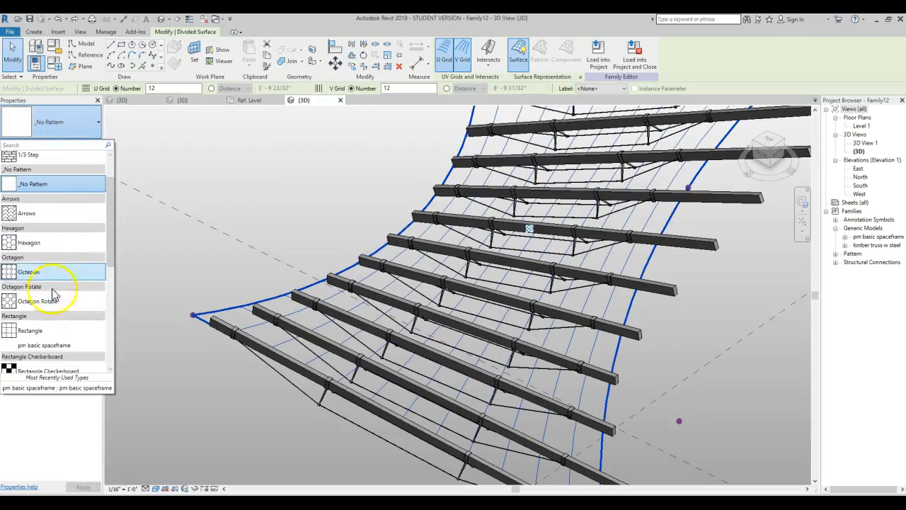
pyautogui.click(43, 346)
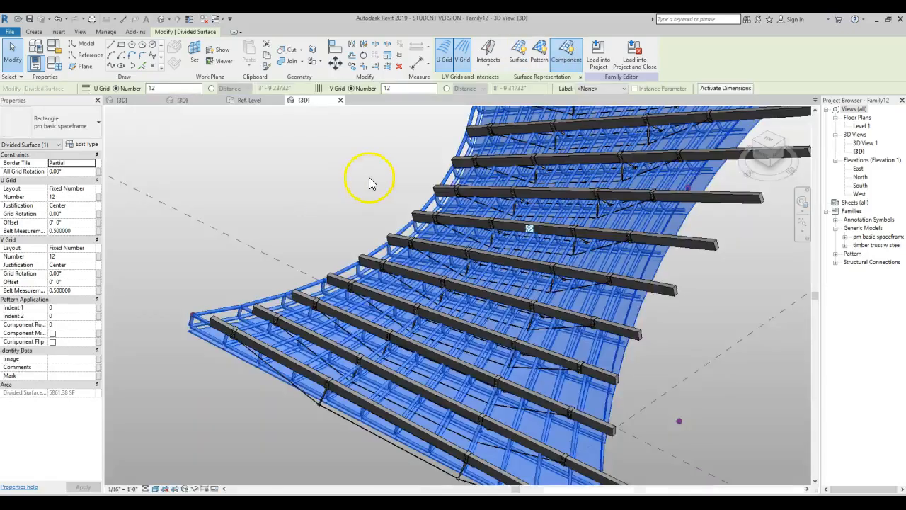
pyautogui.click(369, 179)
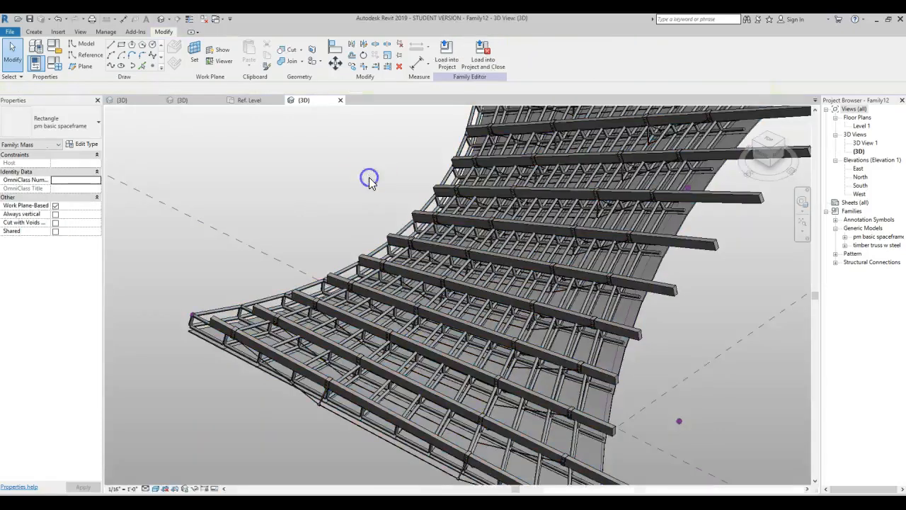
# Step: Examine the spaceframe and repeated trusses from below, the side and above, including the edge curve's reference point
pyautogui.keyDown('shift'); pyautogui.moveTo(364, 181); pyautogui.dragTo(473, 190, button='middle'); pyautogui.keyUp('shift')
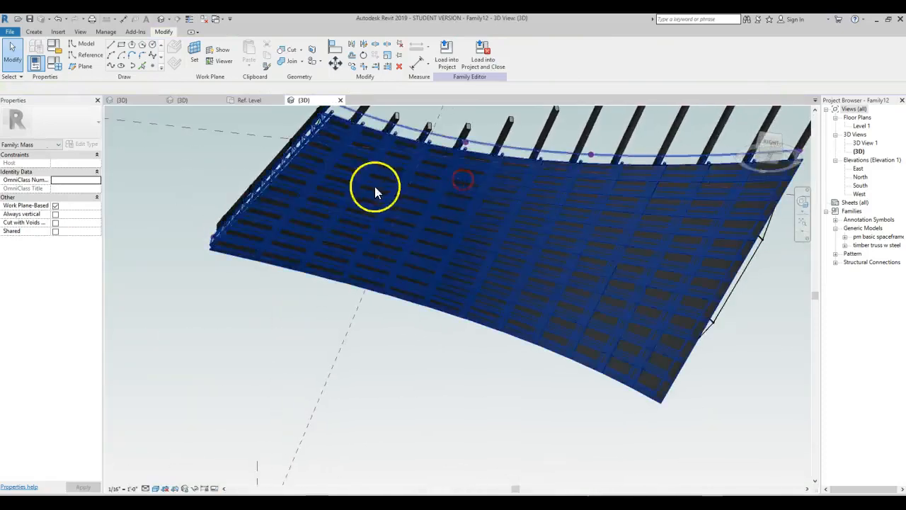
pyautogui.moveTo(276, 182)
pyautogui.keyDown('shift'); pyautogui.mouseDown(button='middle')
pyautogui.moveTo(273, 319)
pyautogui.moveTo(300, 381)
pyautogui.moveTo(386, 492)
pyautogui.moveTo(588, 461)
pyautogui.moveTo(630, 358)
pyautogui.moveTo(628, 301)
pyautogui.mouseUp(button='middle'); pyautogui.keyUp('shift')
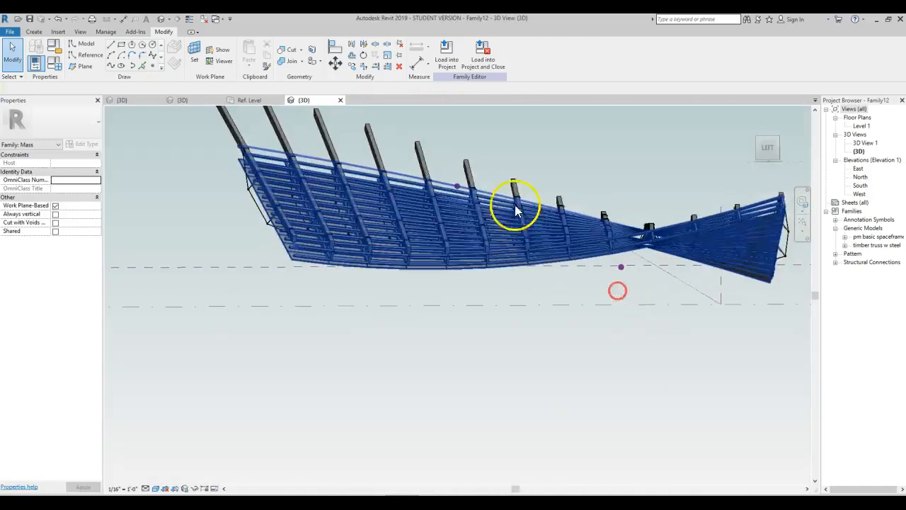
pyautogui.click(458, 186)
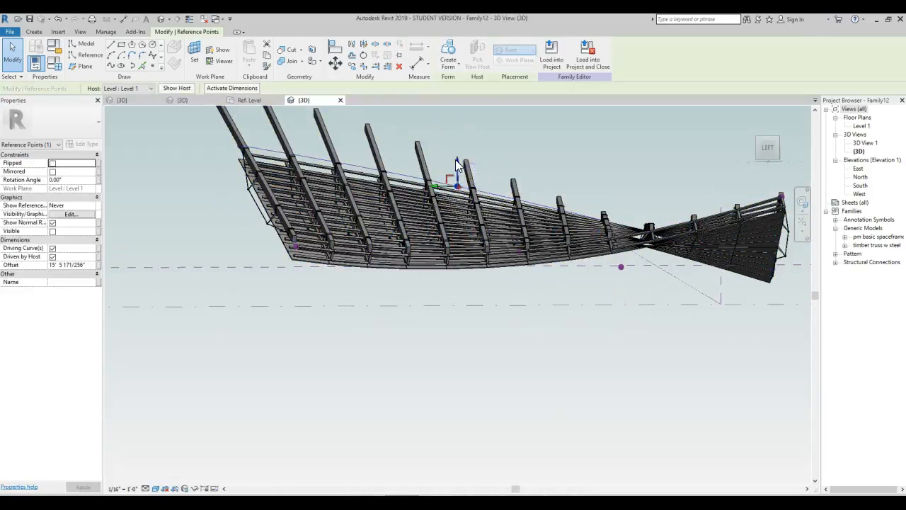
pyautogui.keyDown('shift'); pyautogui.moveTo(553, 220); pyautogui.dragTo(557, 366, button='middle'); pyautogui.keyUp('shift')
pyautogui.click(557, 367)
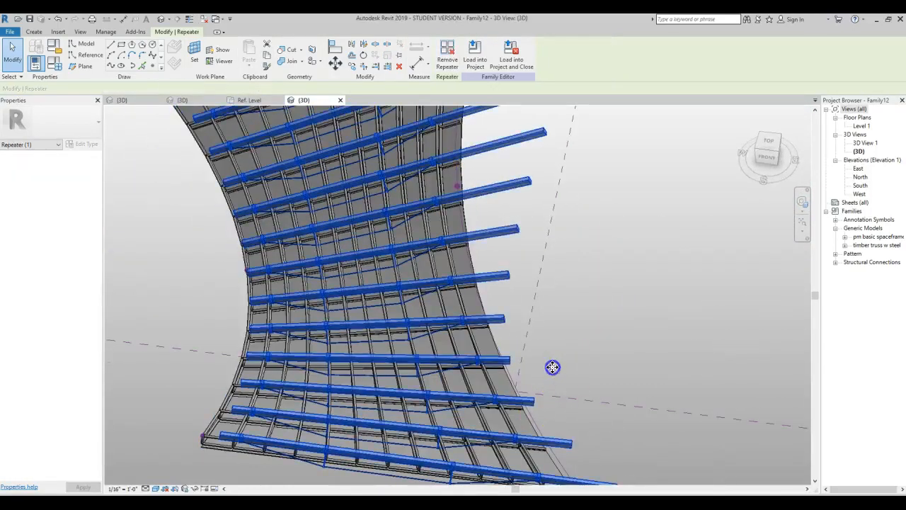
pyautogui.keyDown('shift'); pyautogui.moveTo(528, 327); pyautogui.dragTo(602, 168, button='middle'); pyautogui.keyUp('shift')
pyautogui.click(614, 310)
pyautogui.keyDown('shift'); pyautogui.moveTo(615, 310); pyautogui.dragTo(566, 310, button='middle'); pyautogui.keyUp('shift')
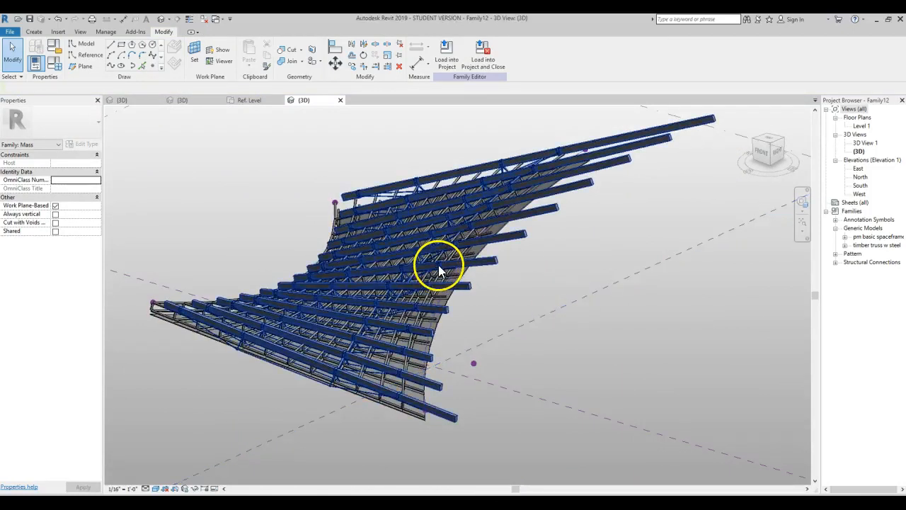
# Step: Examine a truss's steel bracket up close near the surface's edge, cycling through the overlapping elements there
pyautogui.scroll(5, 438, 265)
pyautogui.press('Tab')
pyautogui.press('Tab')
pyautogui.press('Tab')
pyautogui.press('Tab')
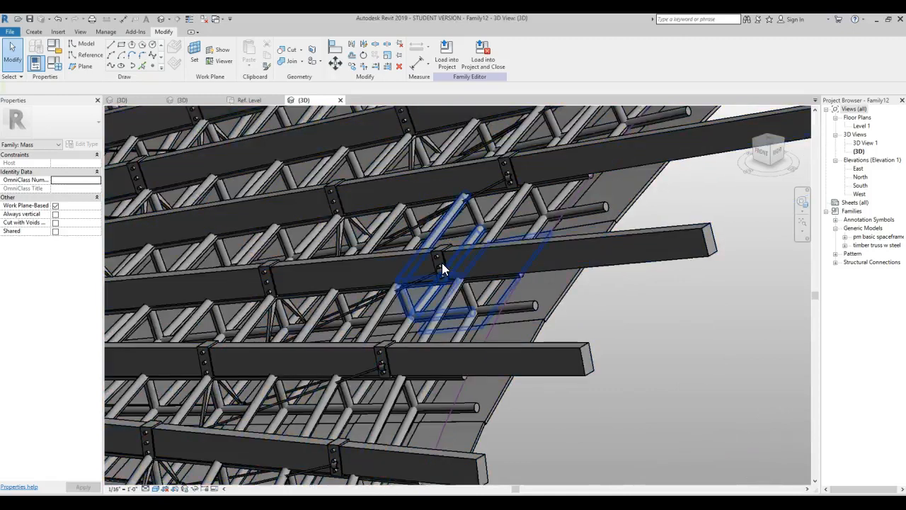
pyautogui.click(437, 257)
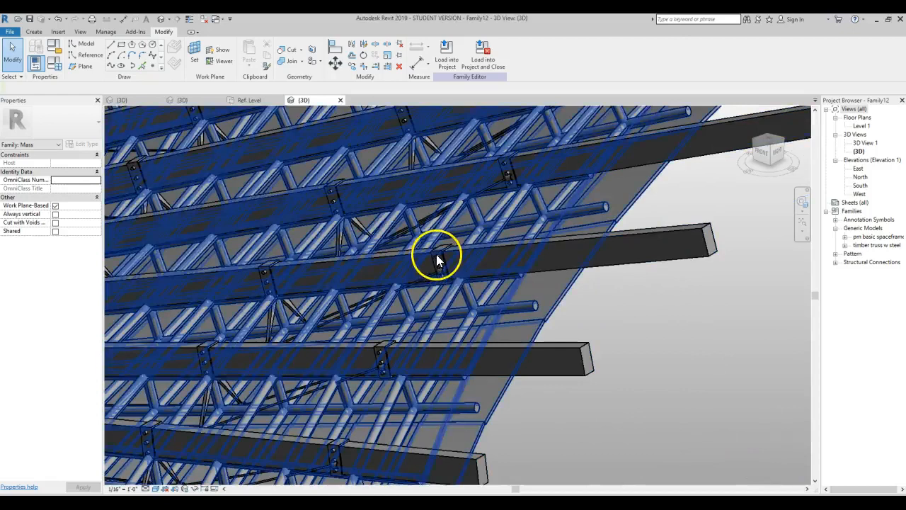
# Step: Review the bracket's 3D and Ref. Level views in Family10, and return to the mass to view the whole canopy
pyautogui.hotkey('ctrl', 'Tab')
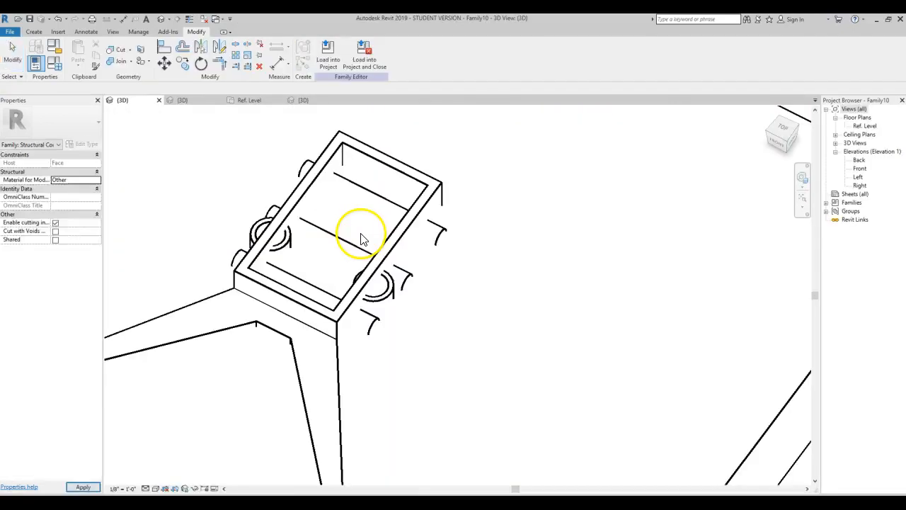
pyautogui.scroll(-4, 374, 273)
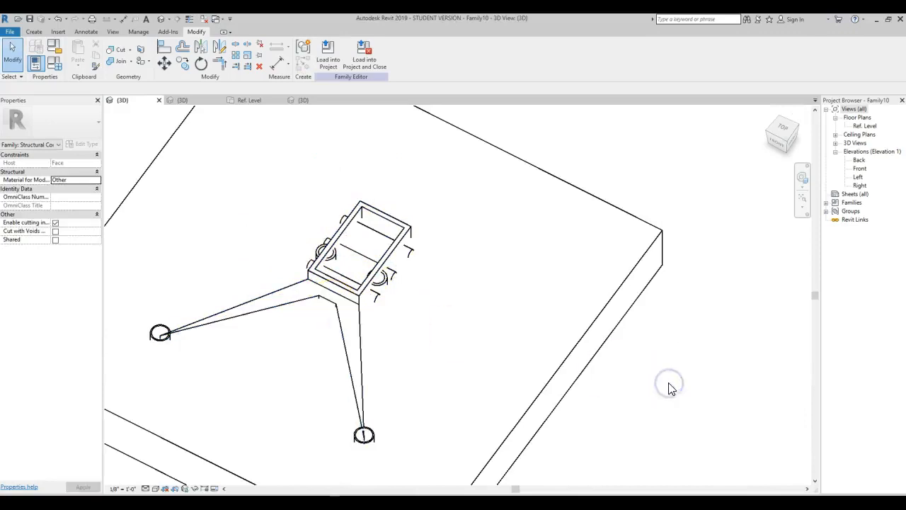
pyautogui.hotkey('ctrl', 'Tab')
pyautogui.hotkey('ctrl', 'Tab')
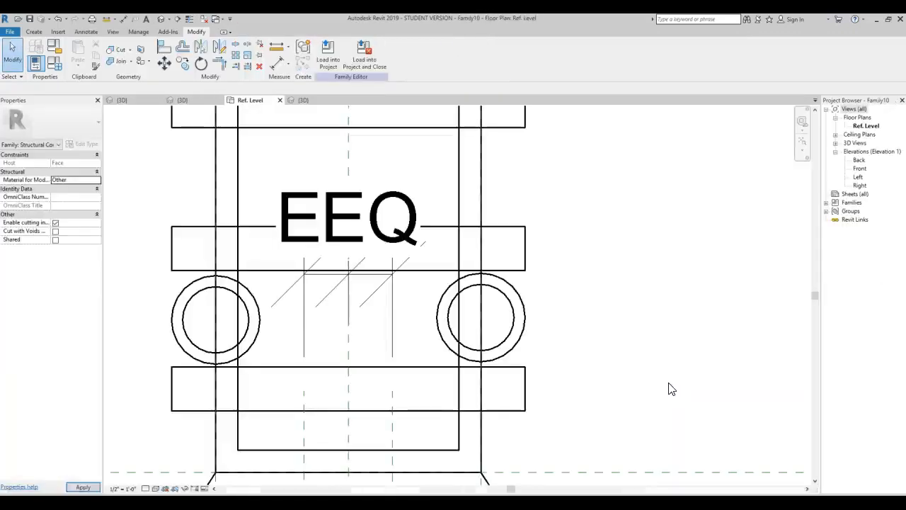
pyautogui.hotkey('ctrl', 'Tab')
pyautogui.click(669, 383)
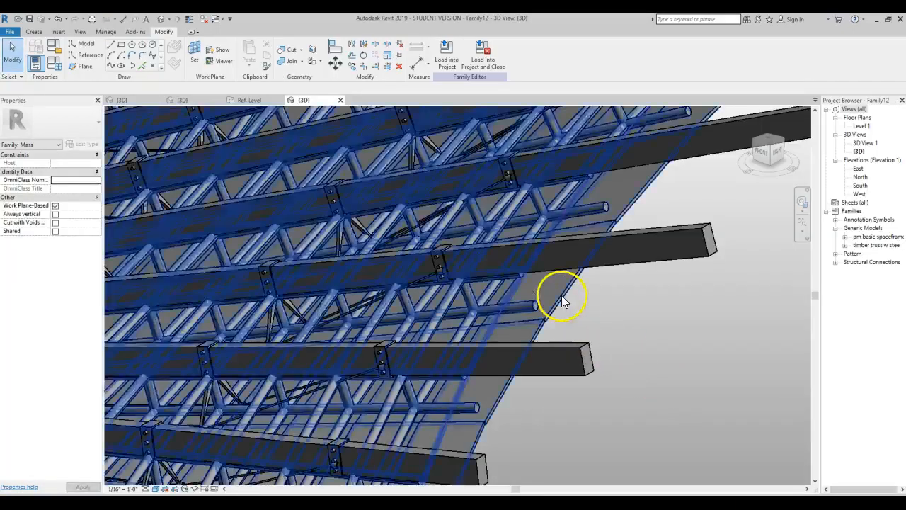
pyautogui.scroll(-5, 562, 293)
pyautogui.keyDown('shift'); pyautogui.moveTo(588, 358); pyautogui.dragTo(684, 334, button='middle'); pyautogui.keyUp('shift')
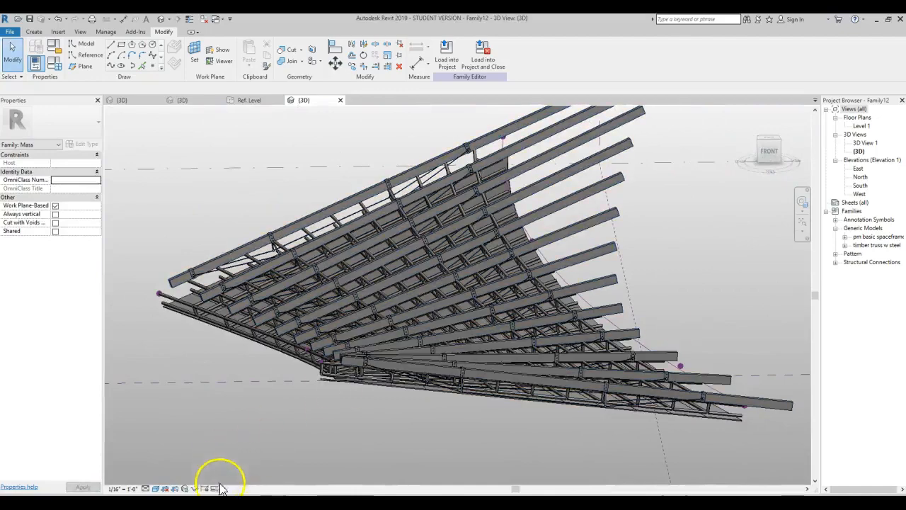